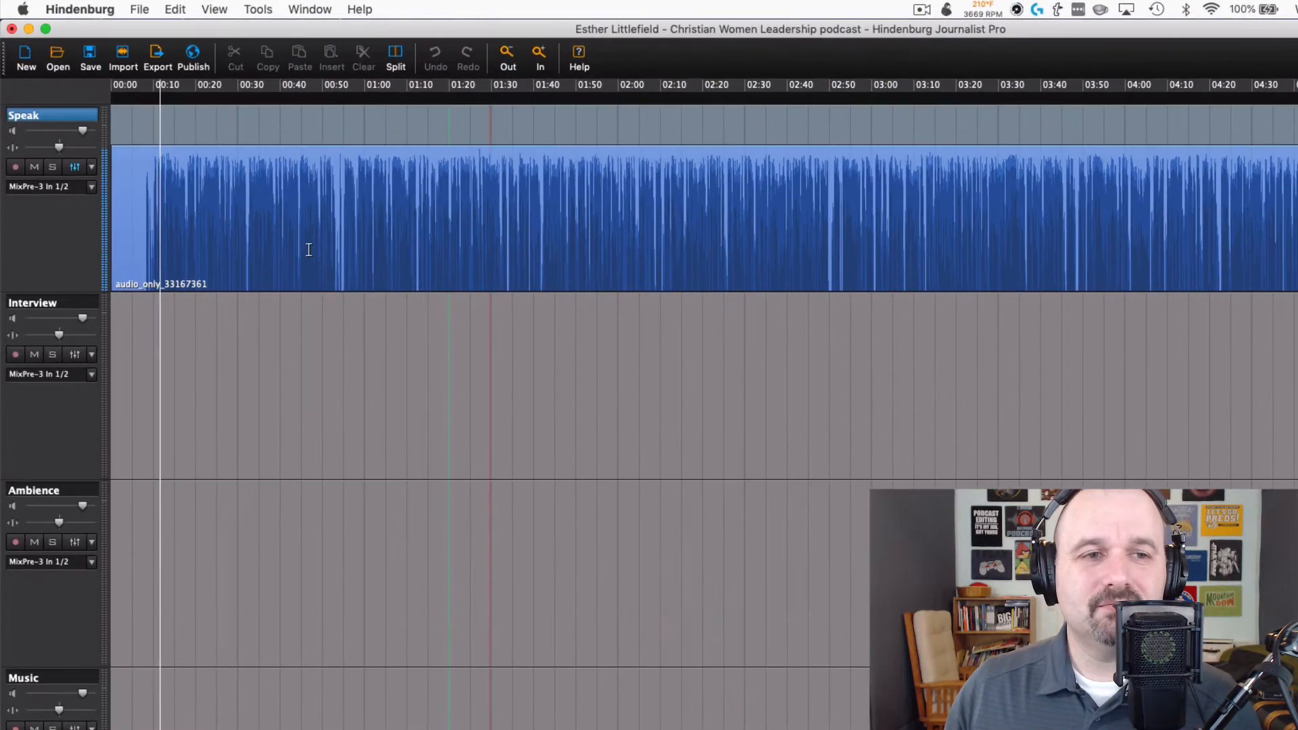
Step: Compare the Speak track's playback with its Equalizer effect off and on
left_click(78, 169)
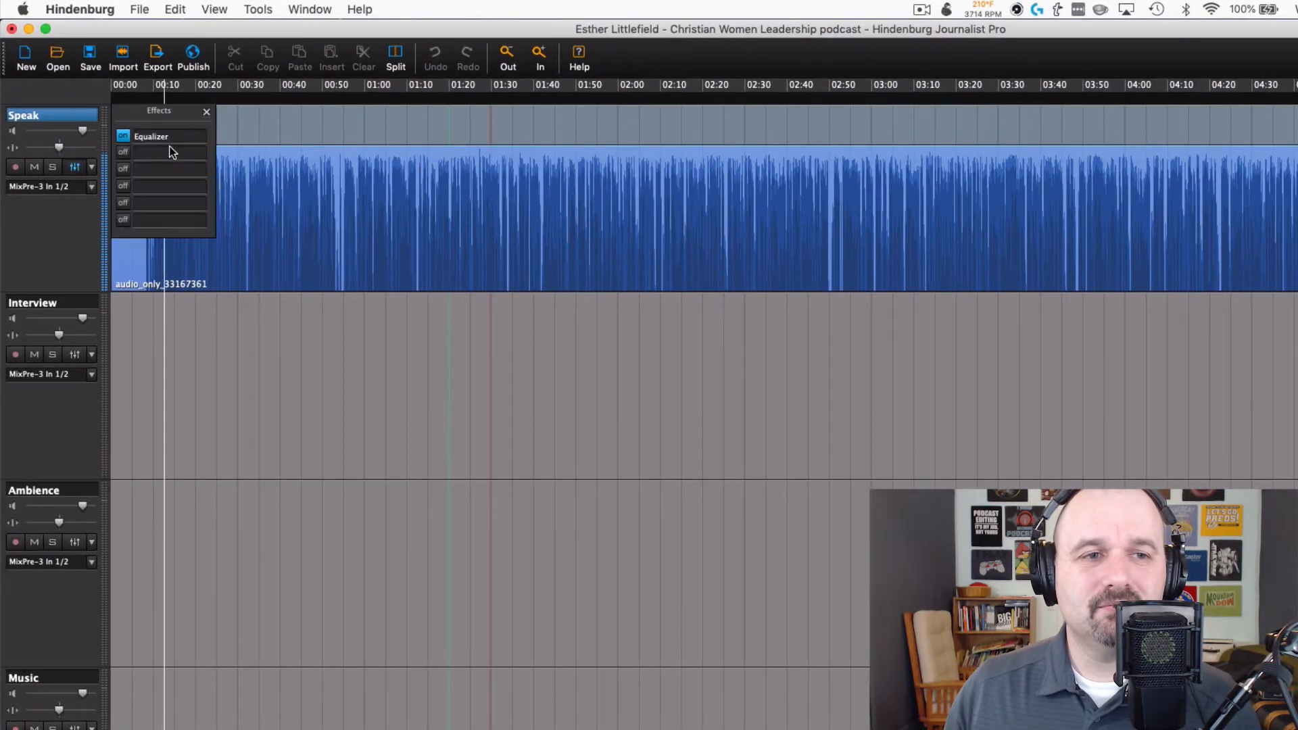
left_click(123, 136)
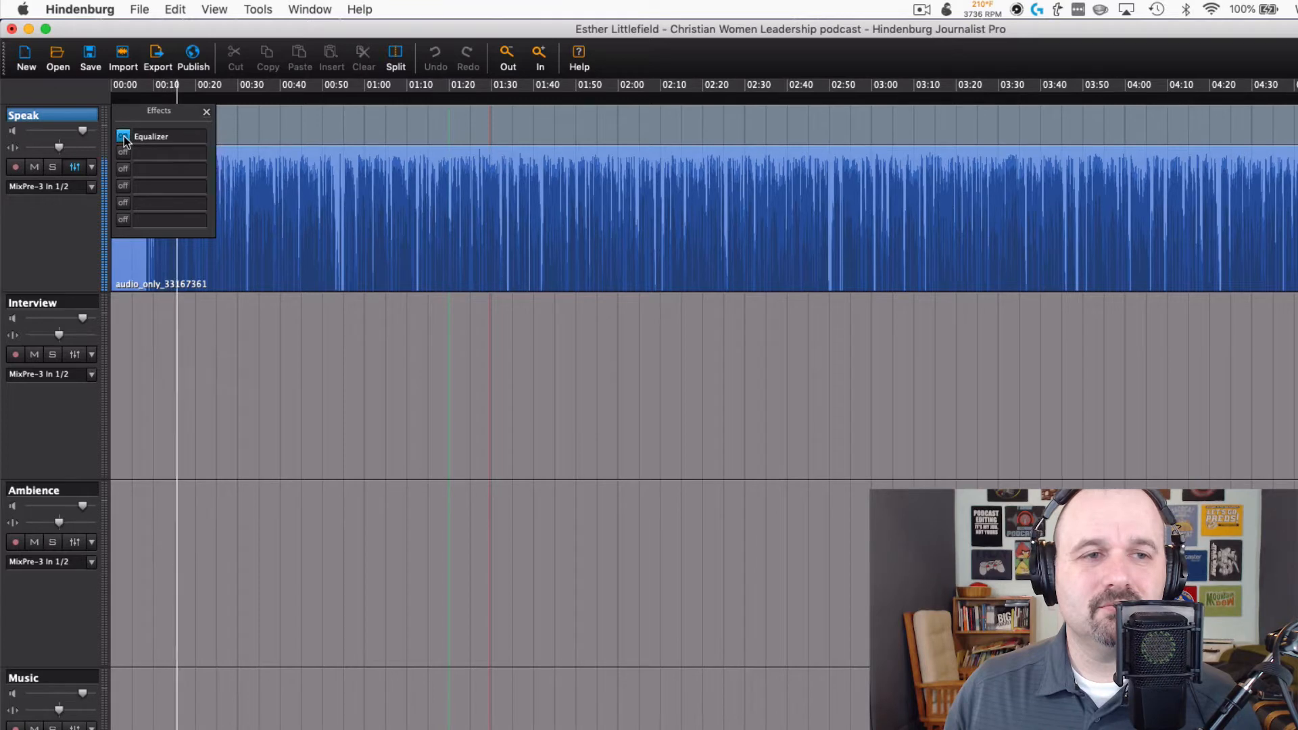
left_click(207, 112)
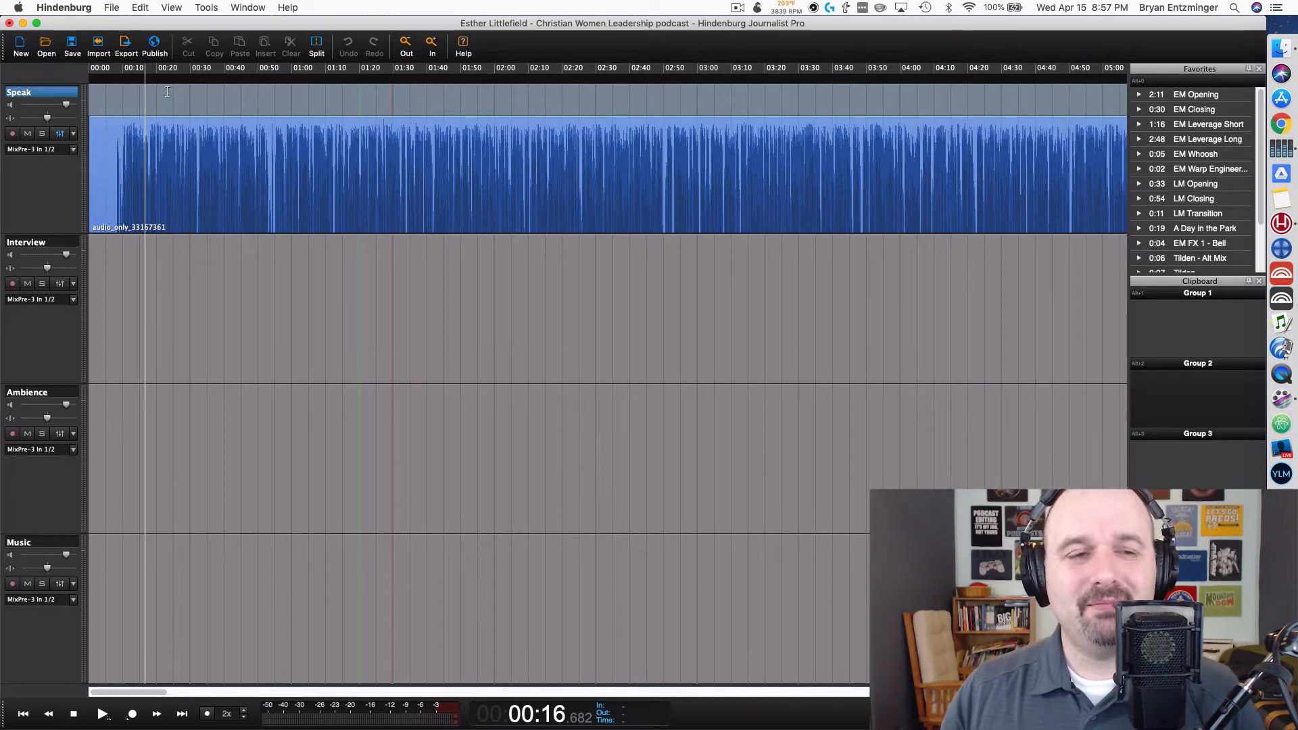
Step: Duplicate the Speak track's clip onto the Interview track, mute the Speak track, and place the playhead at 00:12
left_click(207, 144)
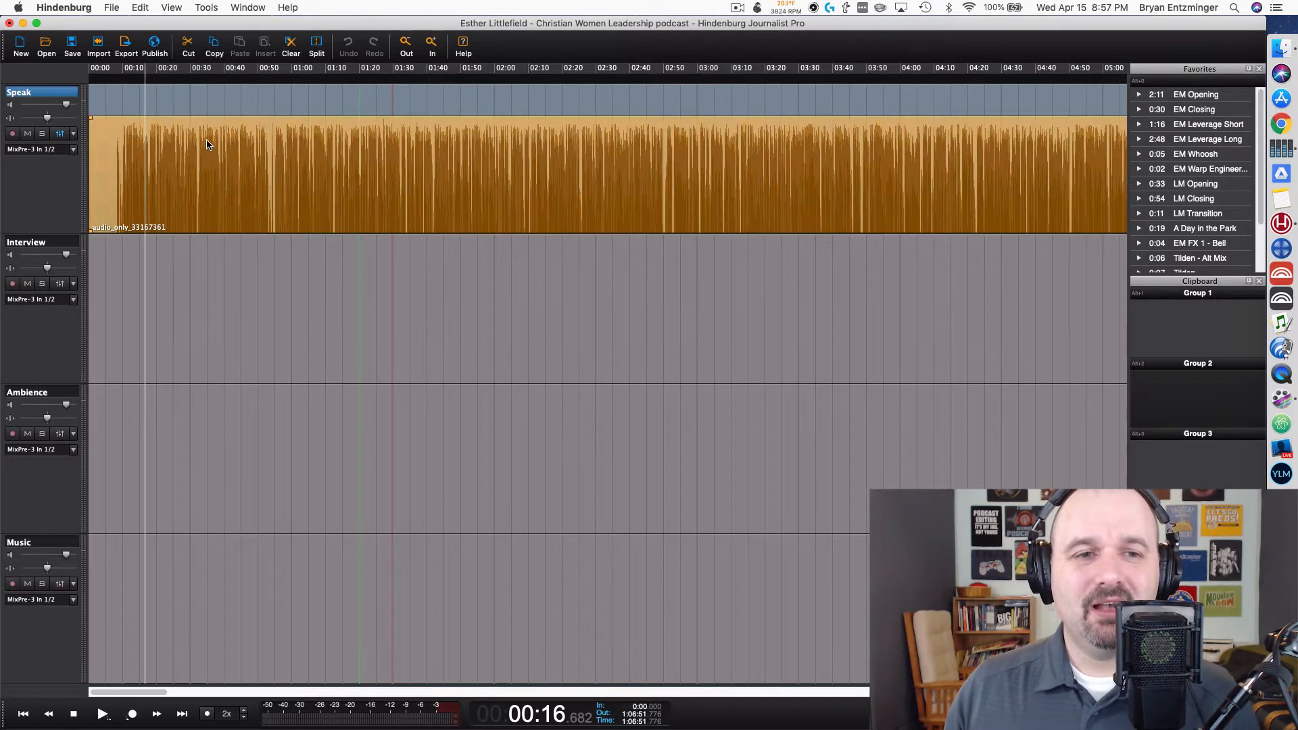
key("super+c")
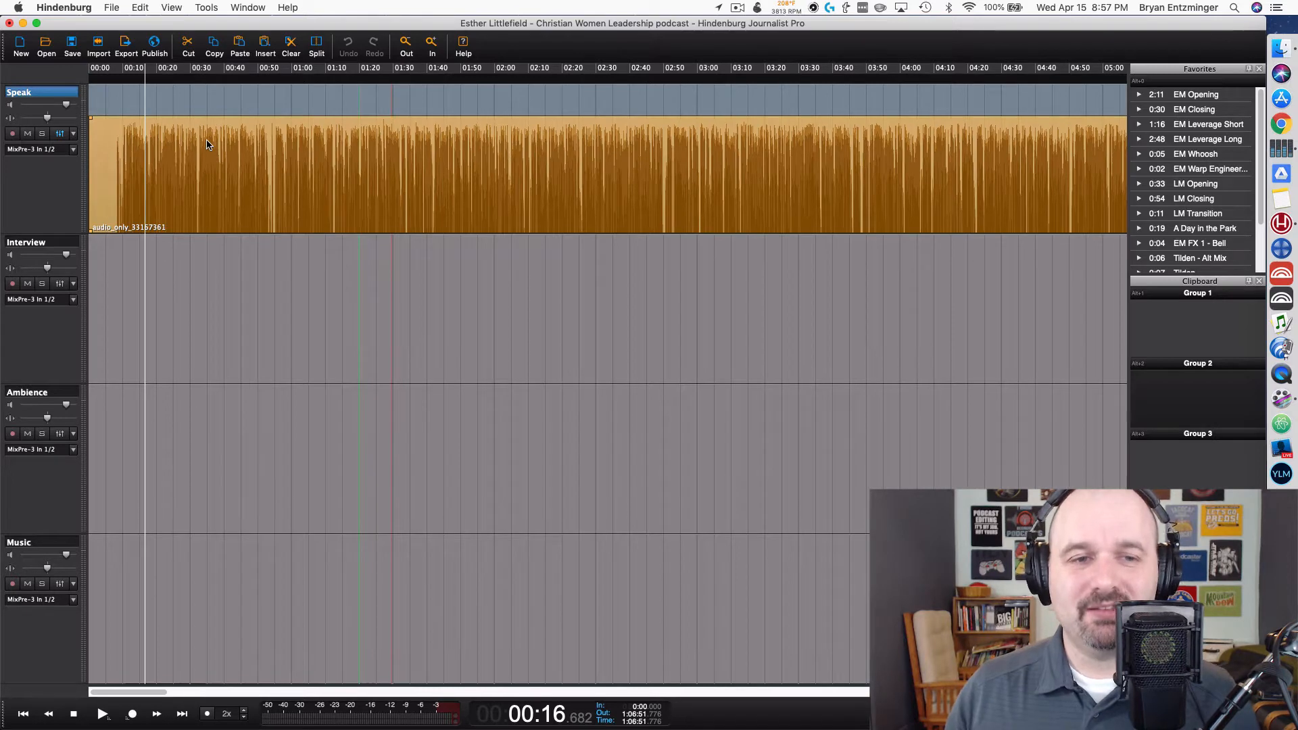
left_click(239, 255)
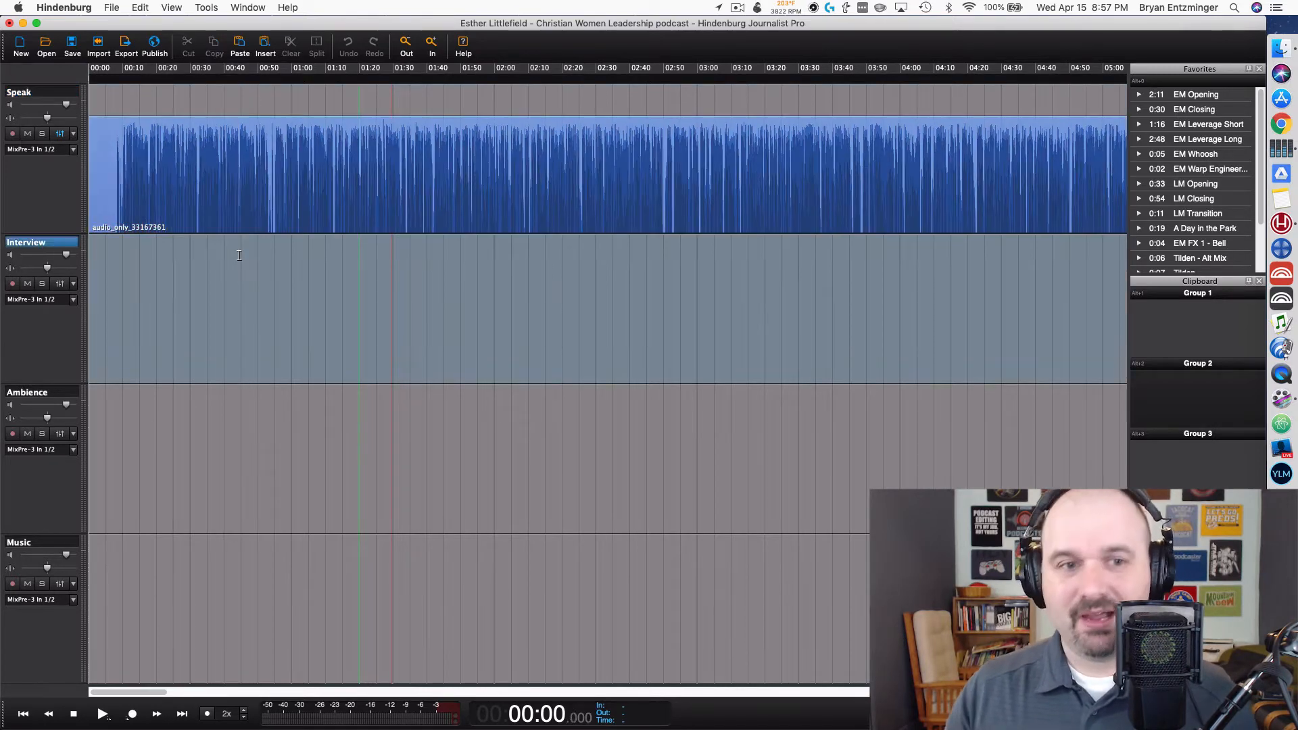
key("super+v")
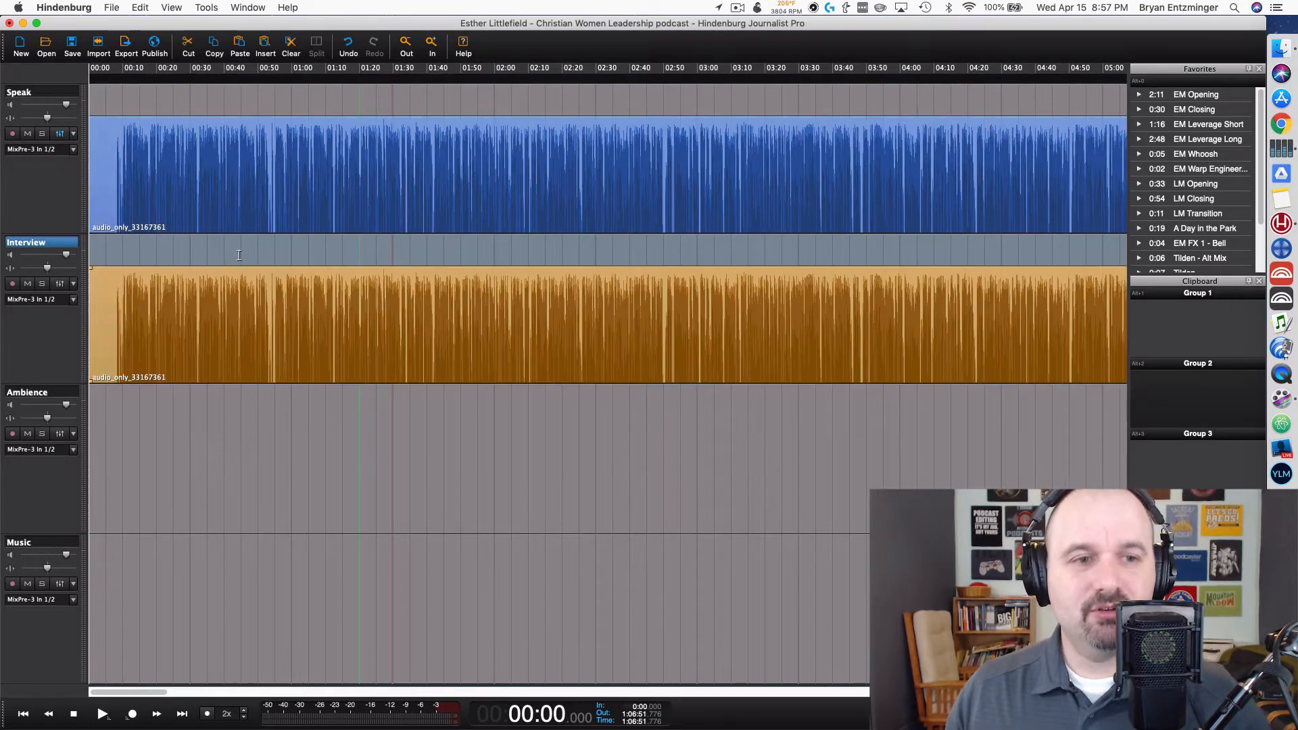
left_click(27, 133)
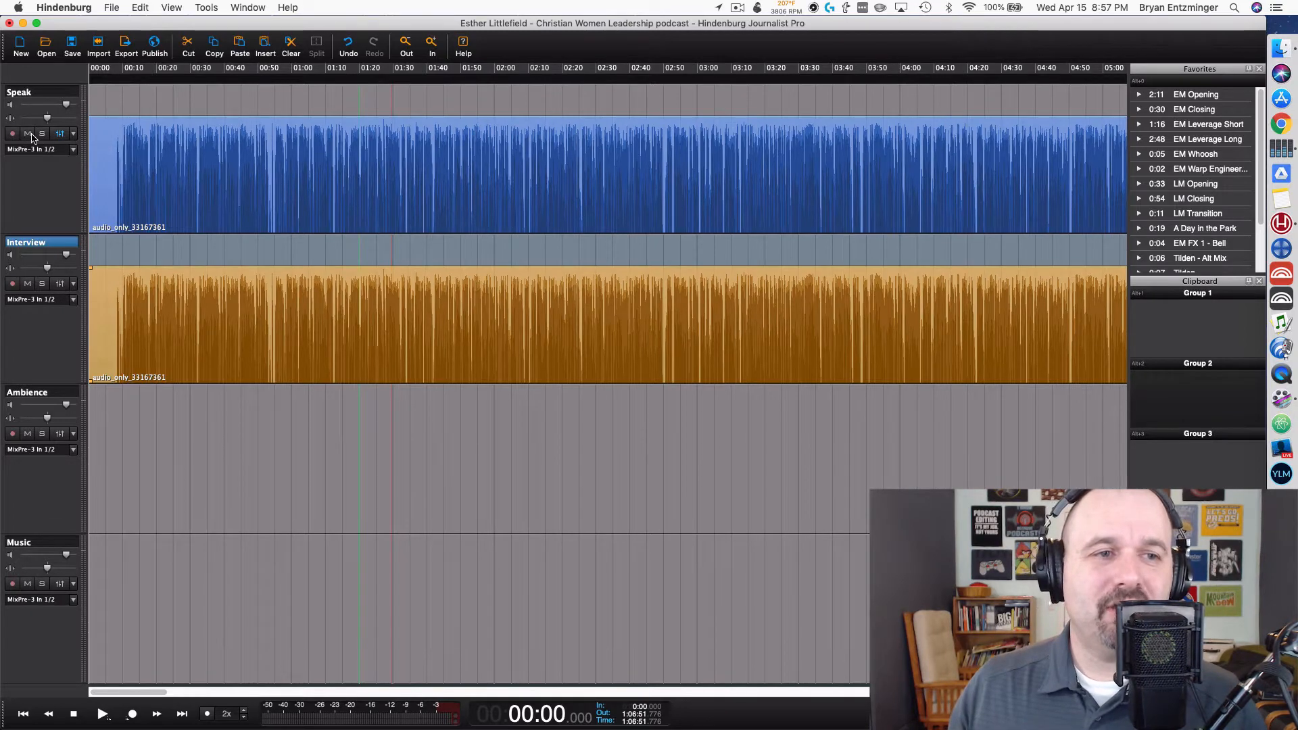
left_click(129, 249)
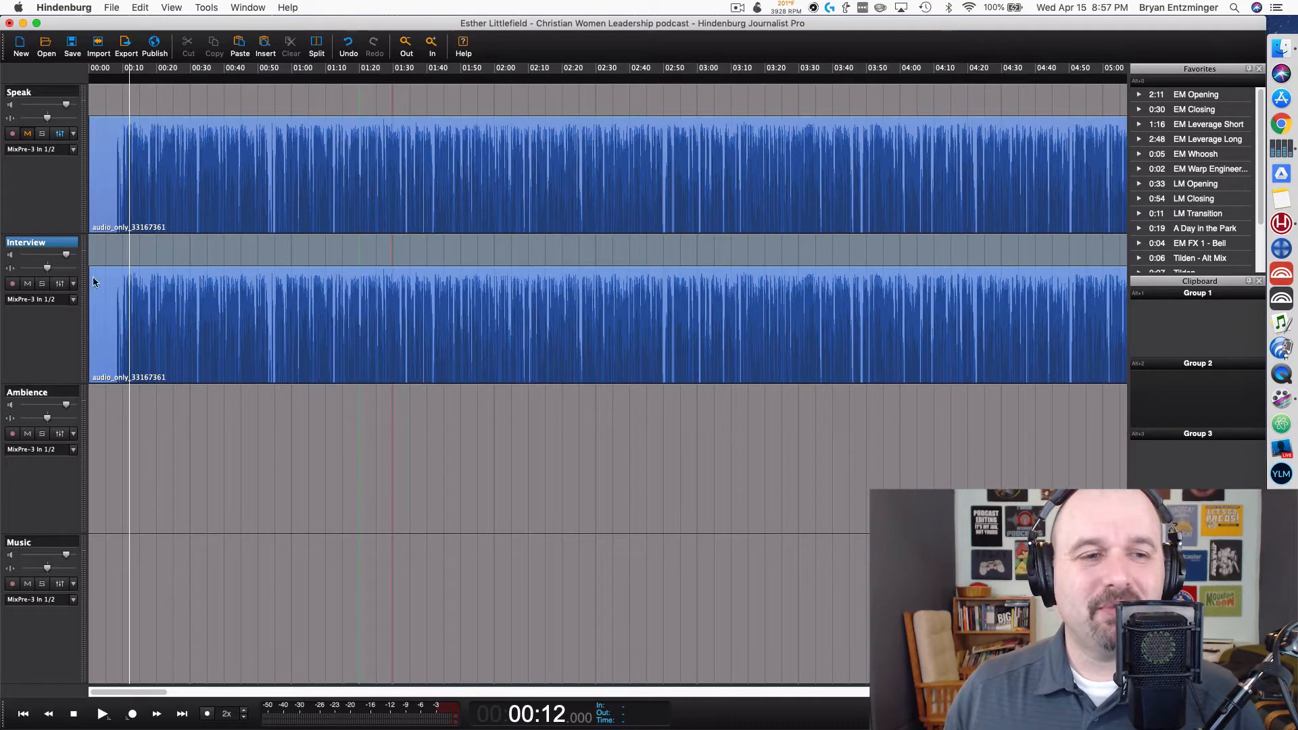
Step: Add the iZotope RX 7 De-clip effect to the Interview track and move its window clear of the effects rack
left_click(62, 284)
left_click(146, 261)
mouse_move(175, 470)
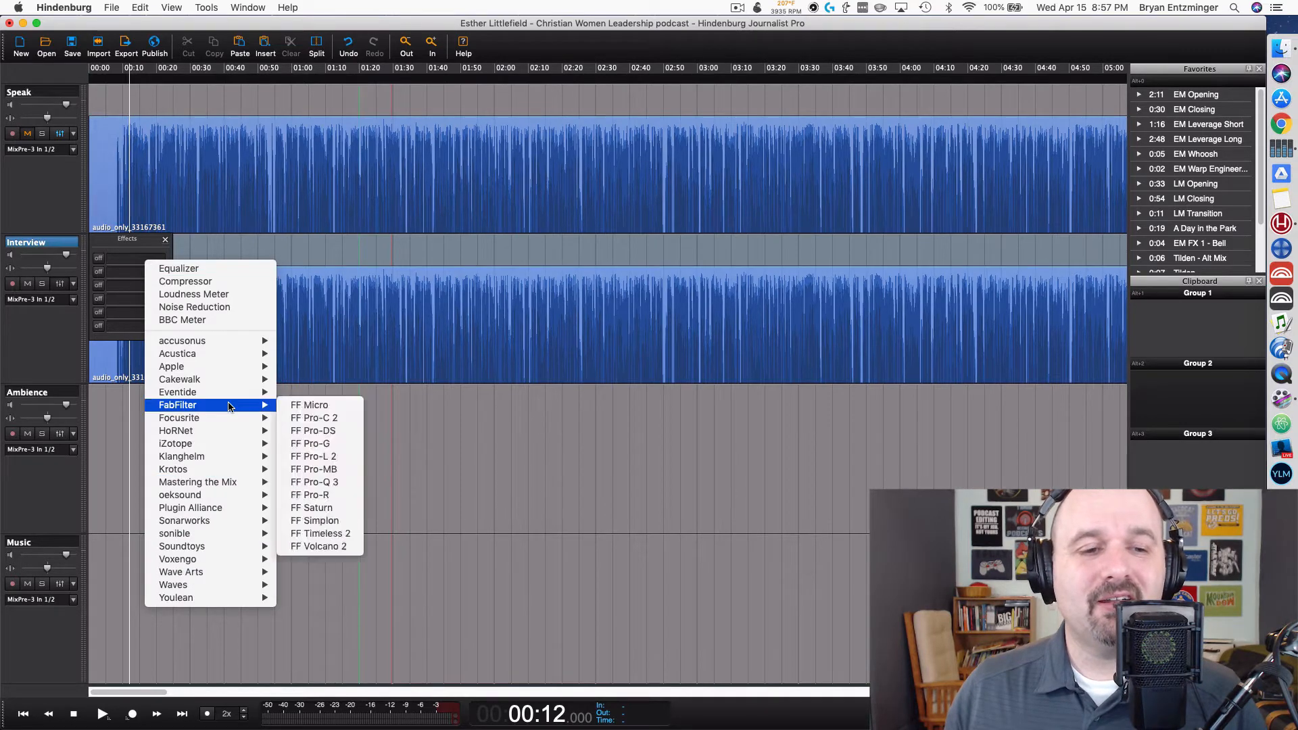
mouse_move(225, 447)
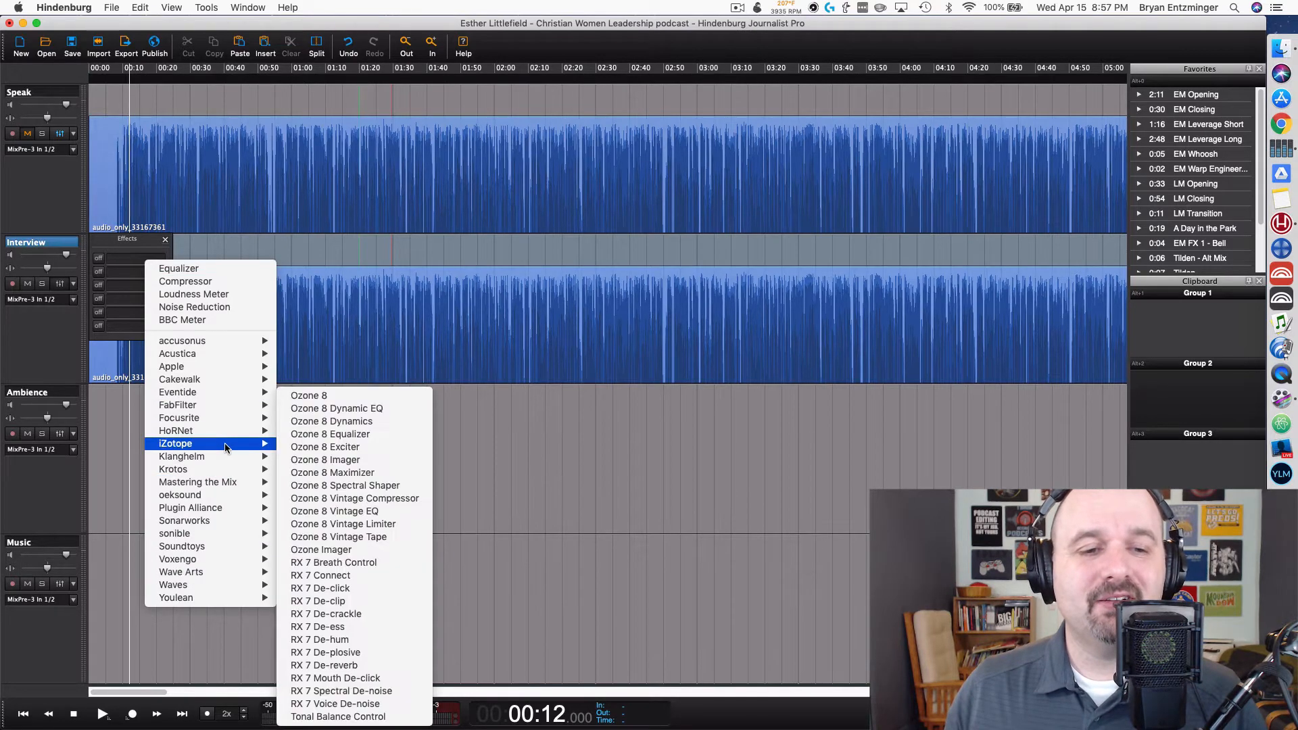
left_click(354, 601)
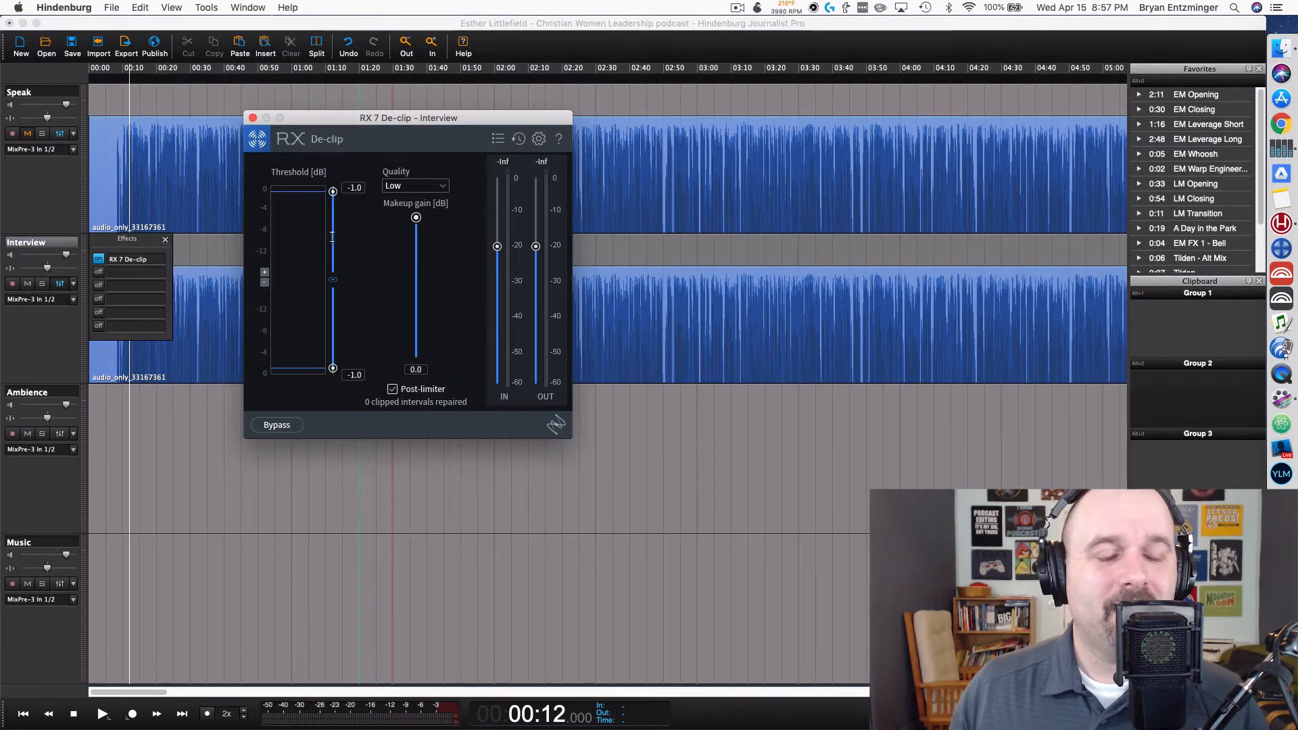
left_click_drag(326, 128, 589, 125)
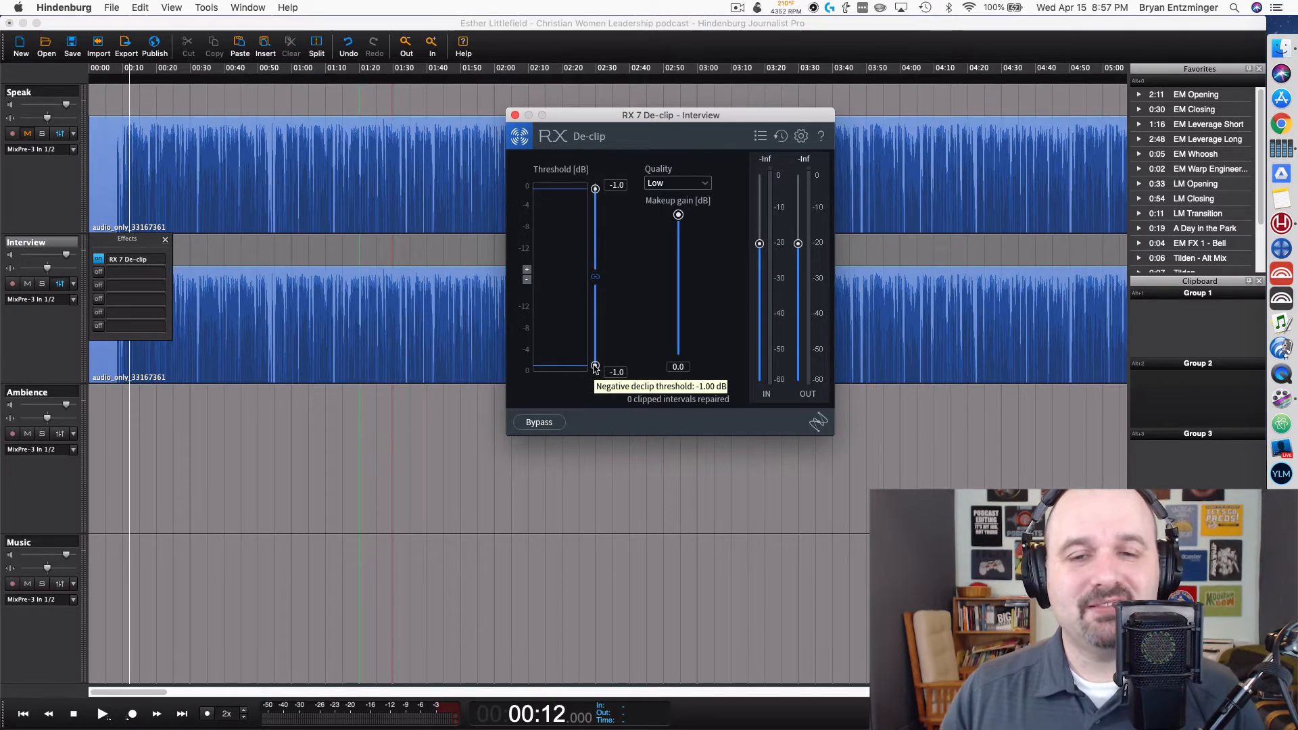
Step: Set the De-clip quality to High and lower both linked thresholds to about -13.9 dB while playing from about 00:10.6
left_click(695, 183)
left_click(686, 228)
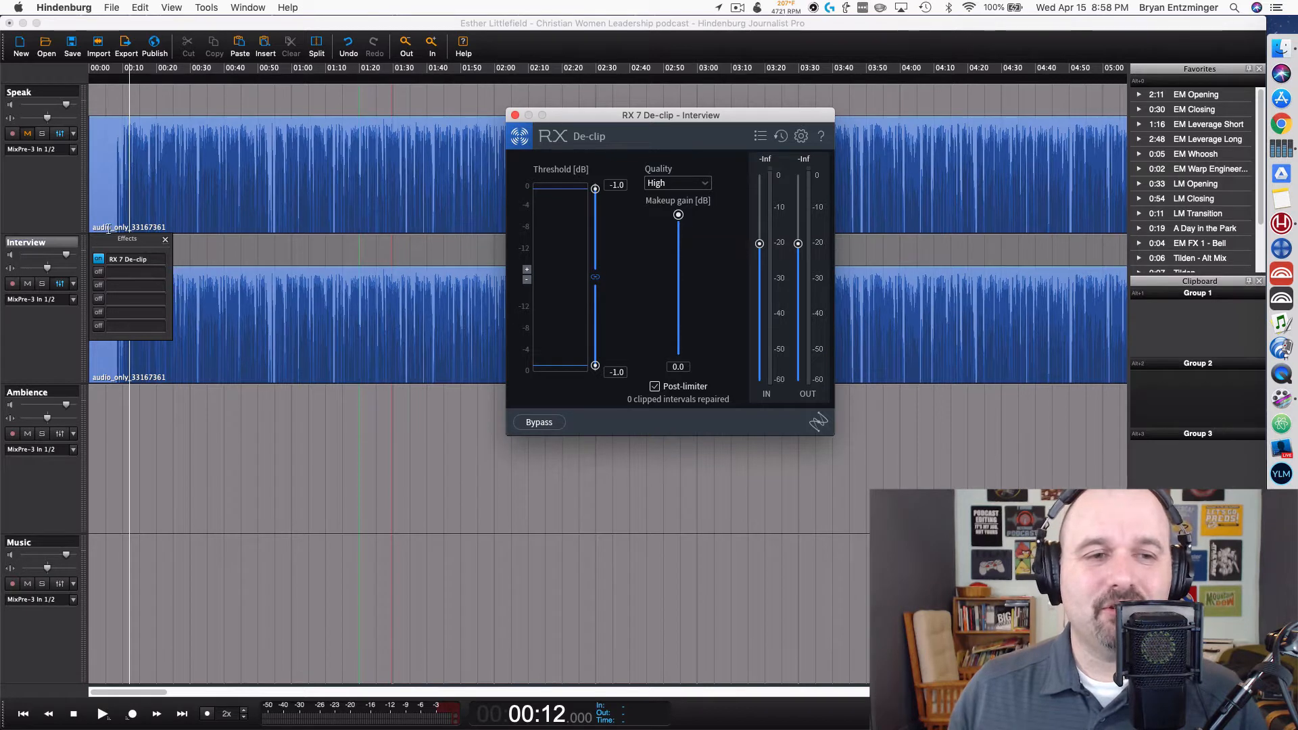
left_click(165, 241)
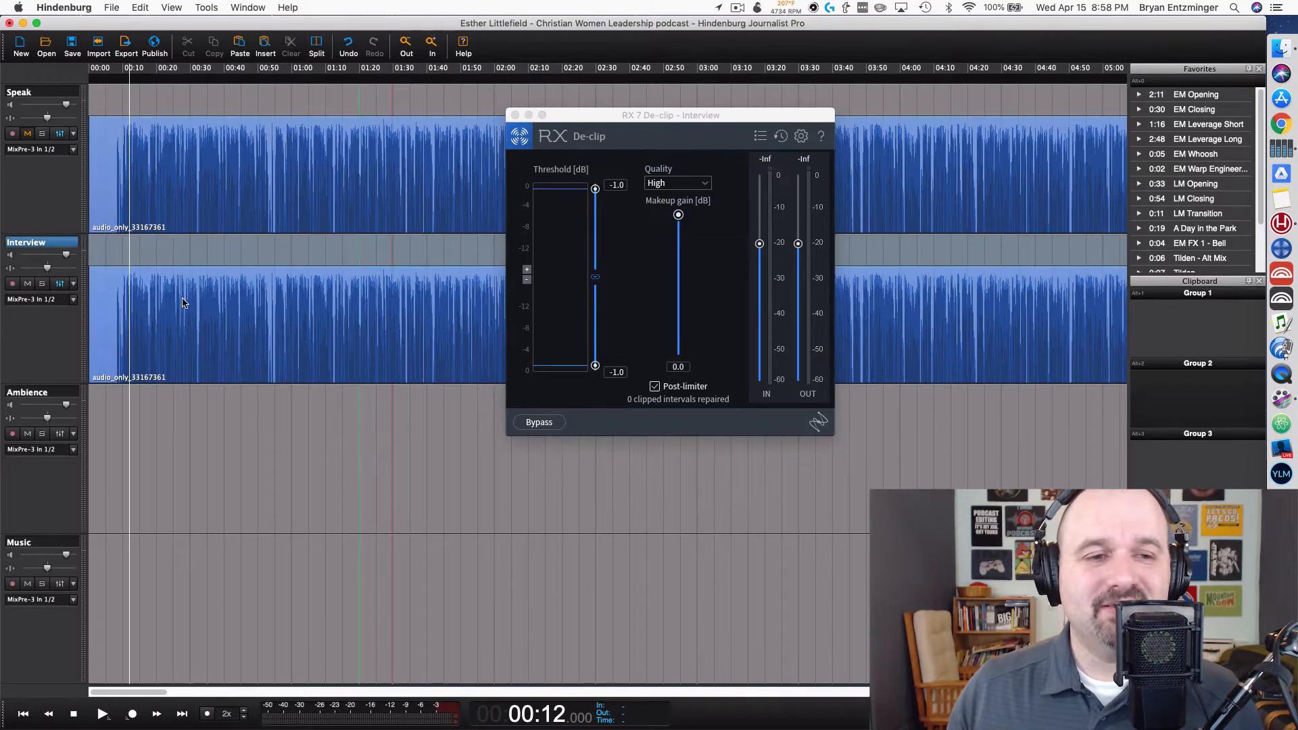
left_click(124, 257)
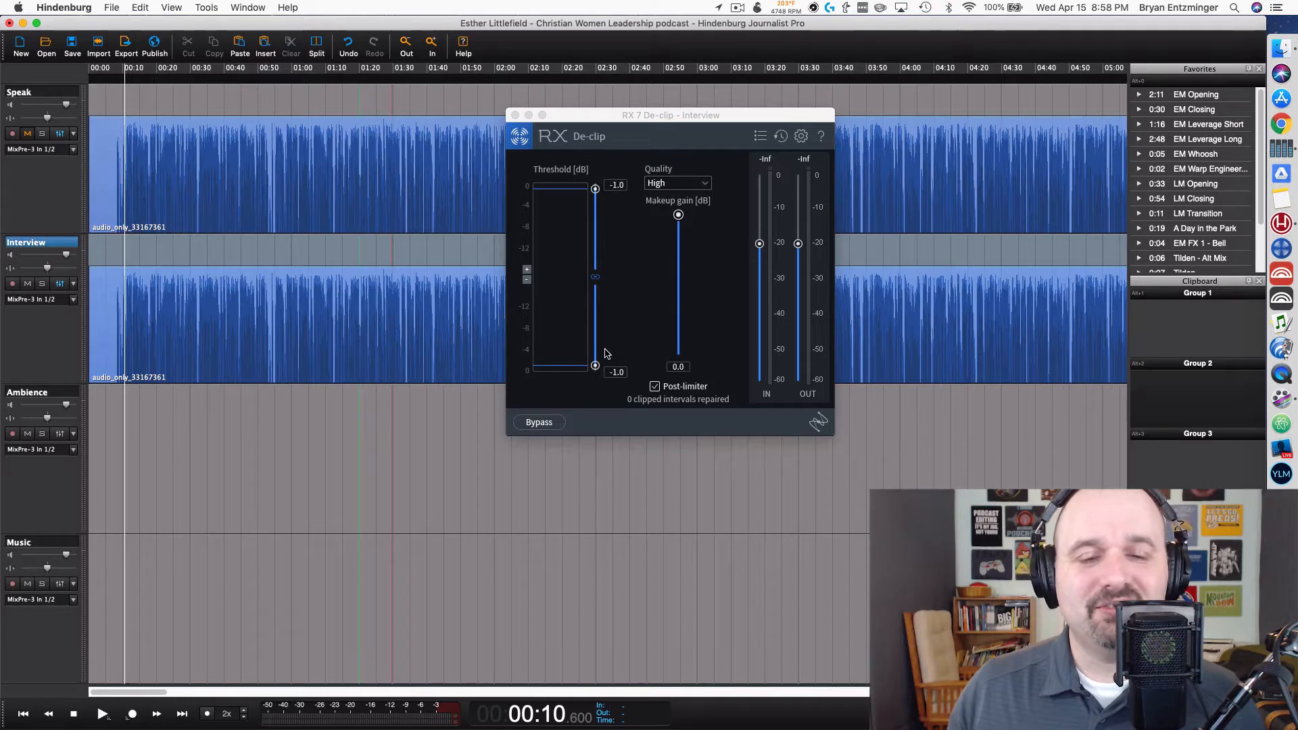
key("space")
left_click_drag(595, 366, 594, 300)
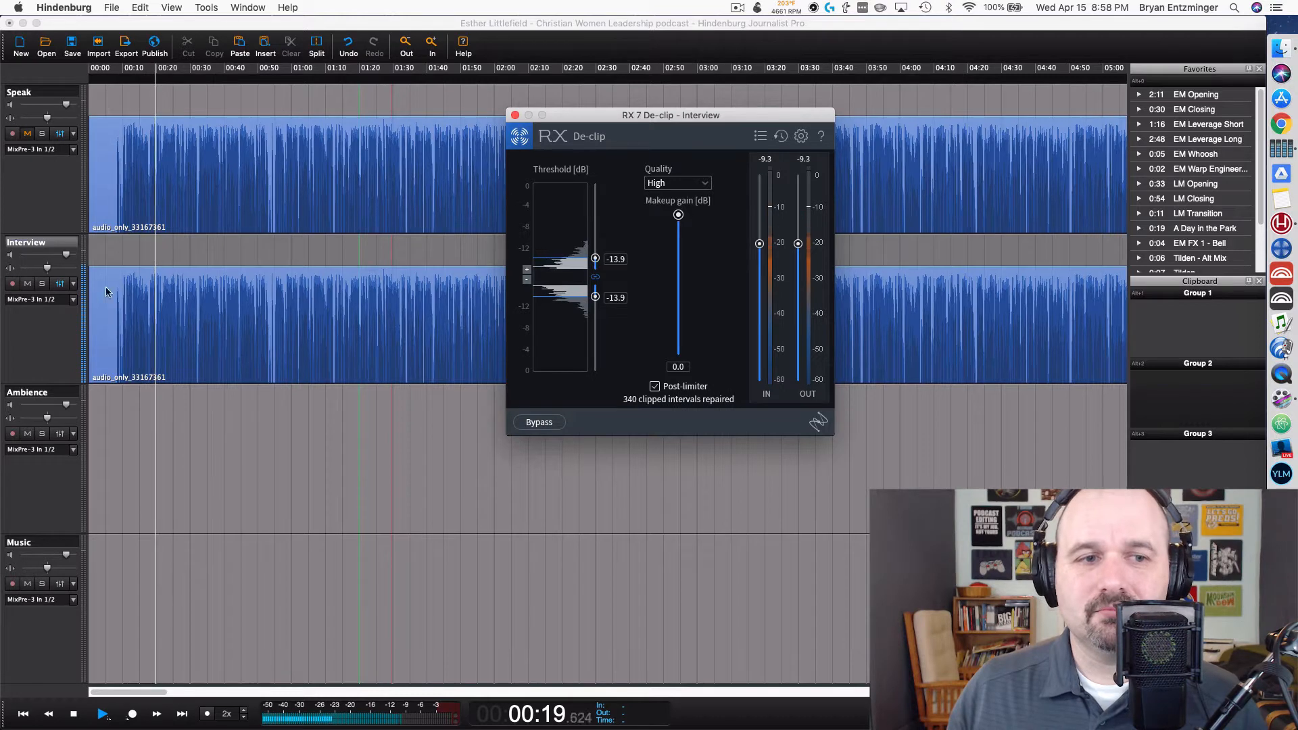
Step: Compare playback with De-clip off and on, fine-tune its thresholds to about -14.1 dB, and close the plug-in
left_click(72, 284)
left_click(99, 260)
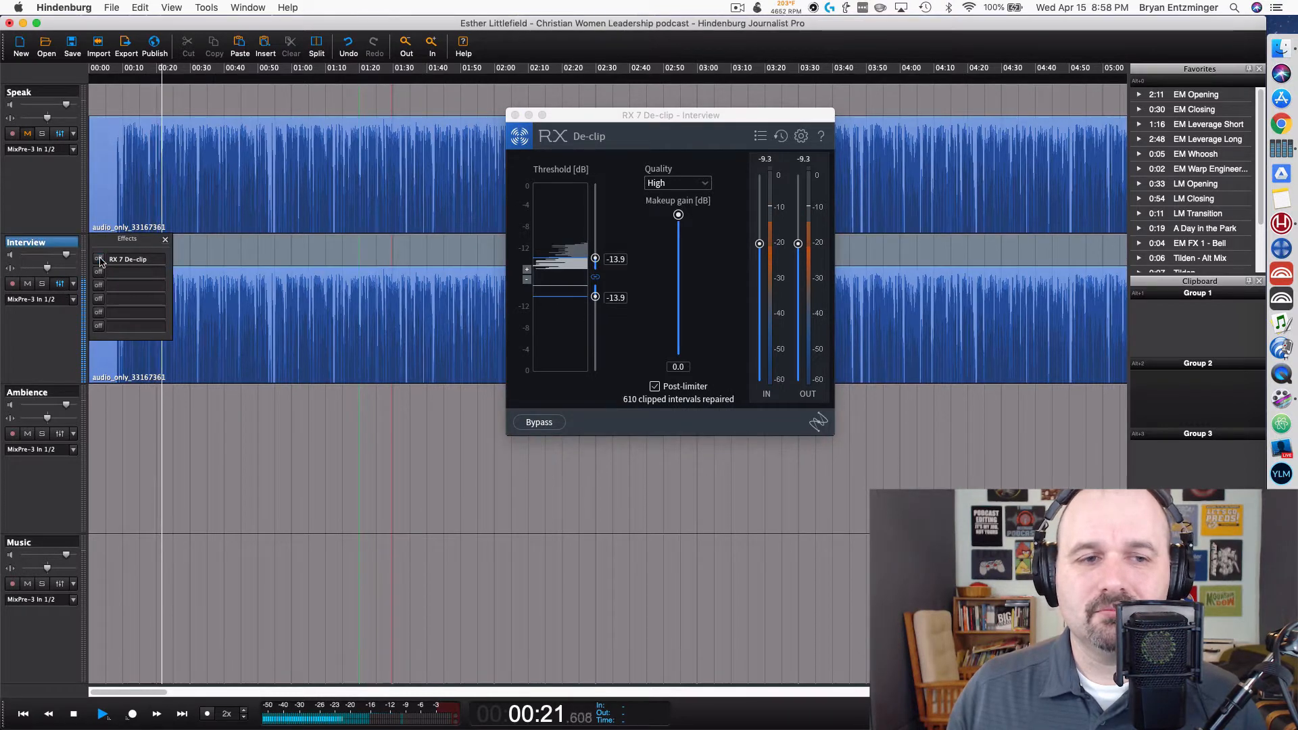
left_click(99, 260)
left_click_drag(595, 297, 597, 301)
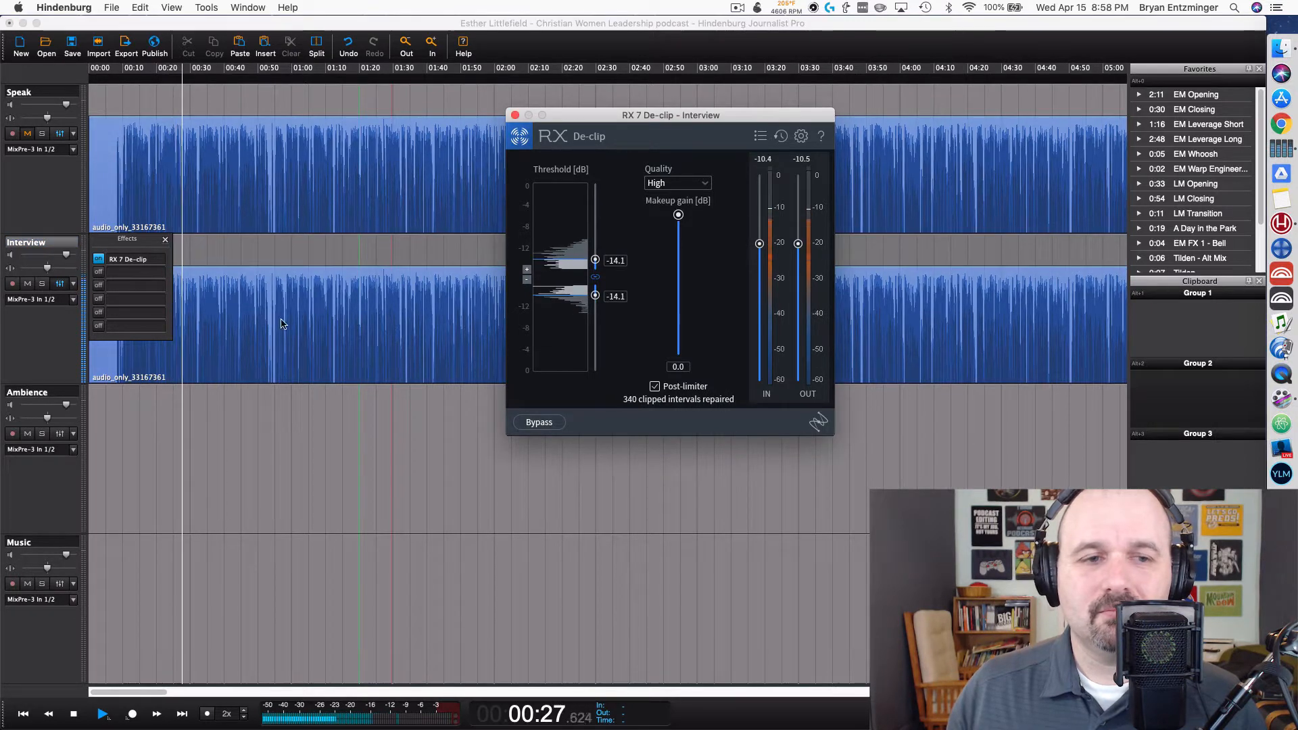
left_click(98, 260)
left_click(98, 261)
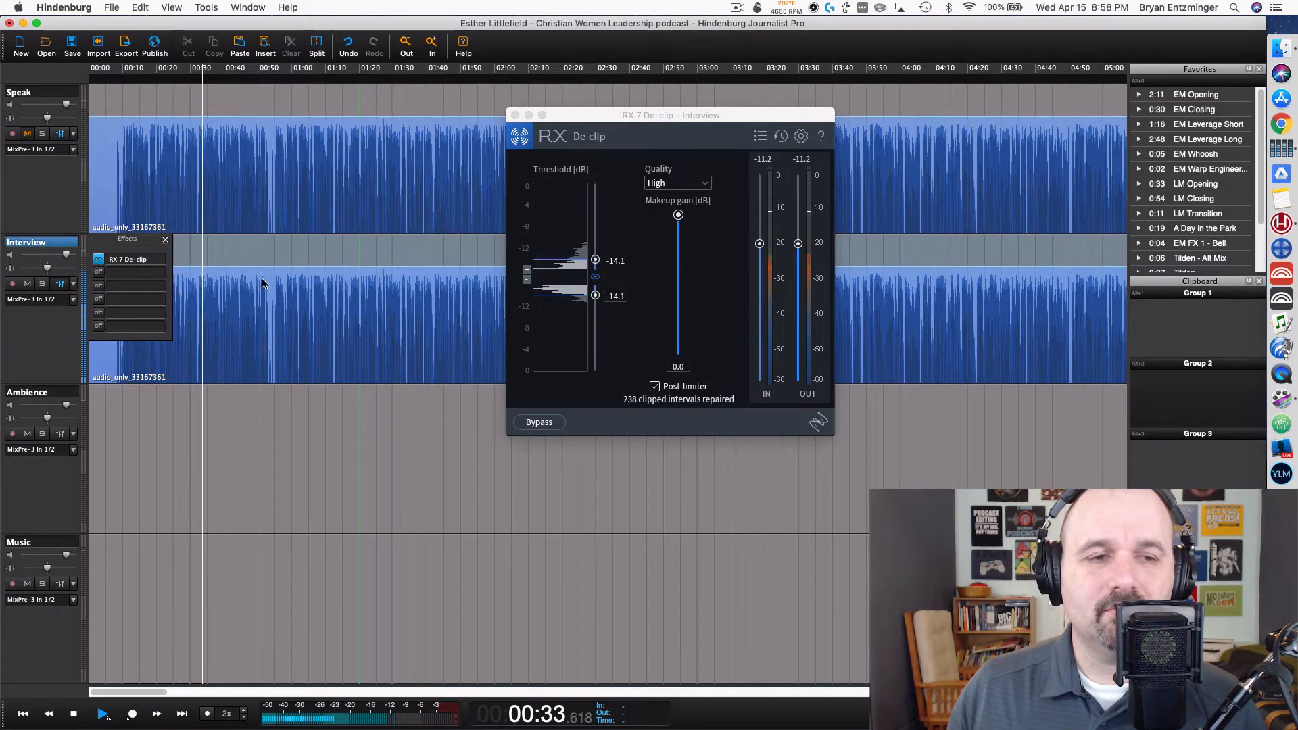
key("space")
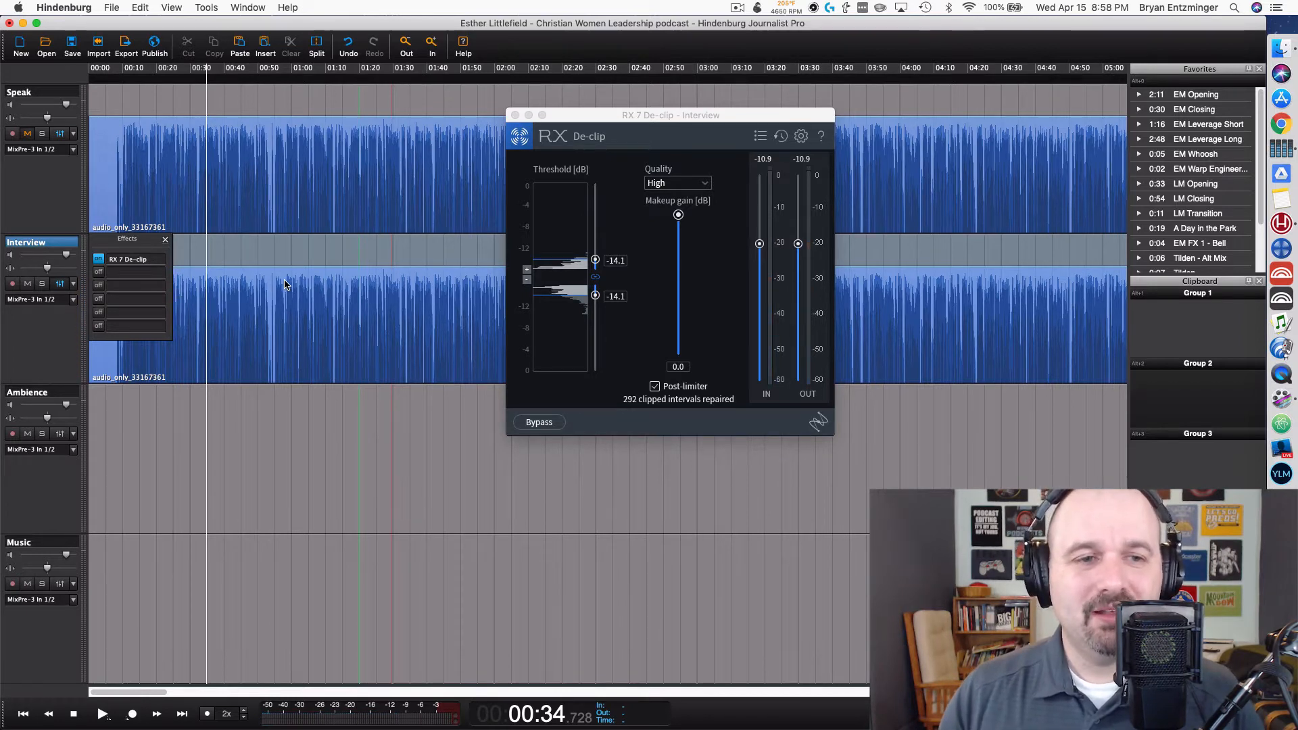
left_click(515, 116)
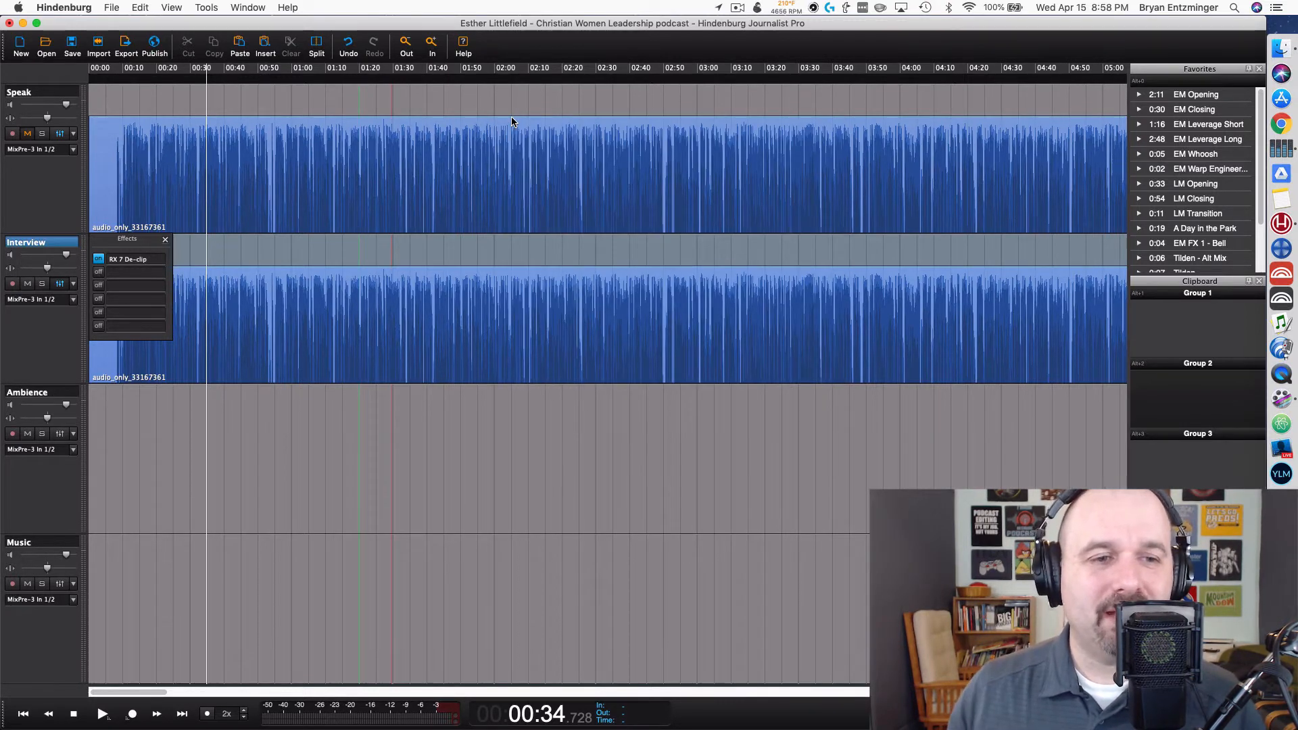
Step: Add the oeksound soothe2 effect to the Interview track and compare playback with it off and on
left_click(141, 285)
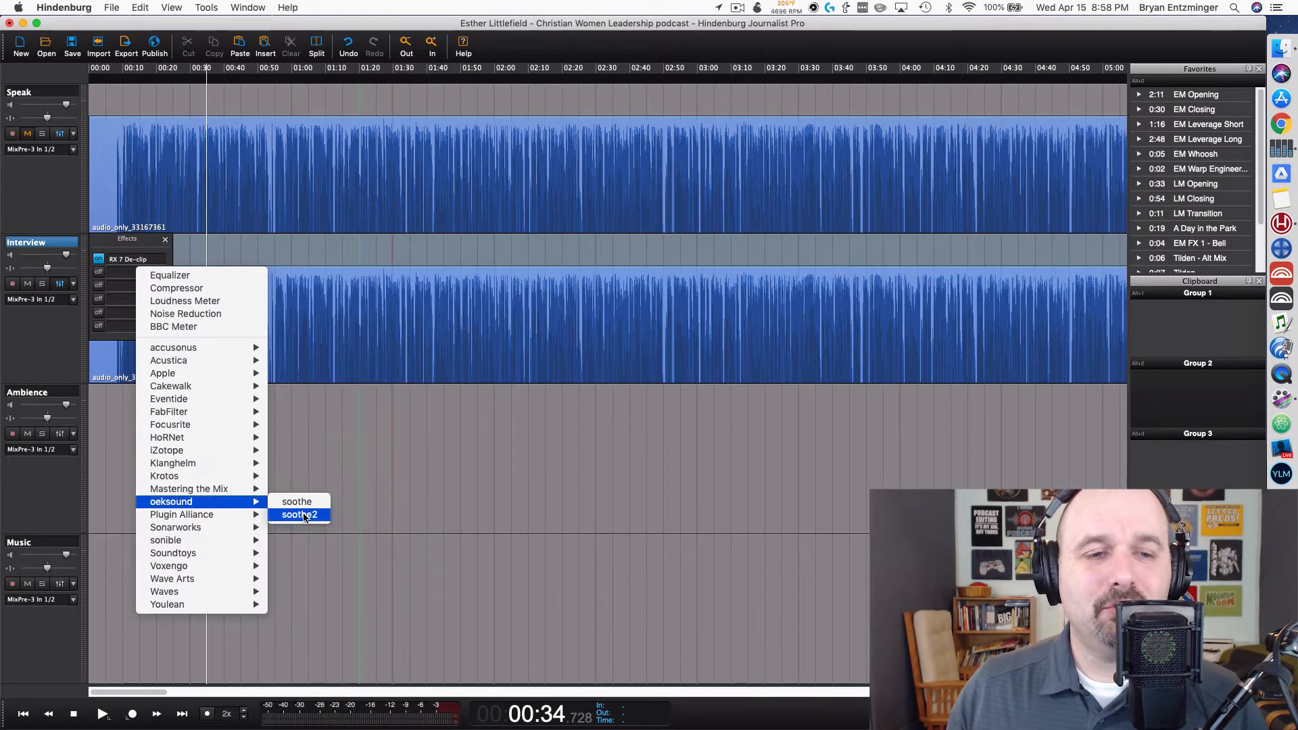
left_click(296, 516)
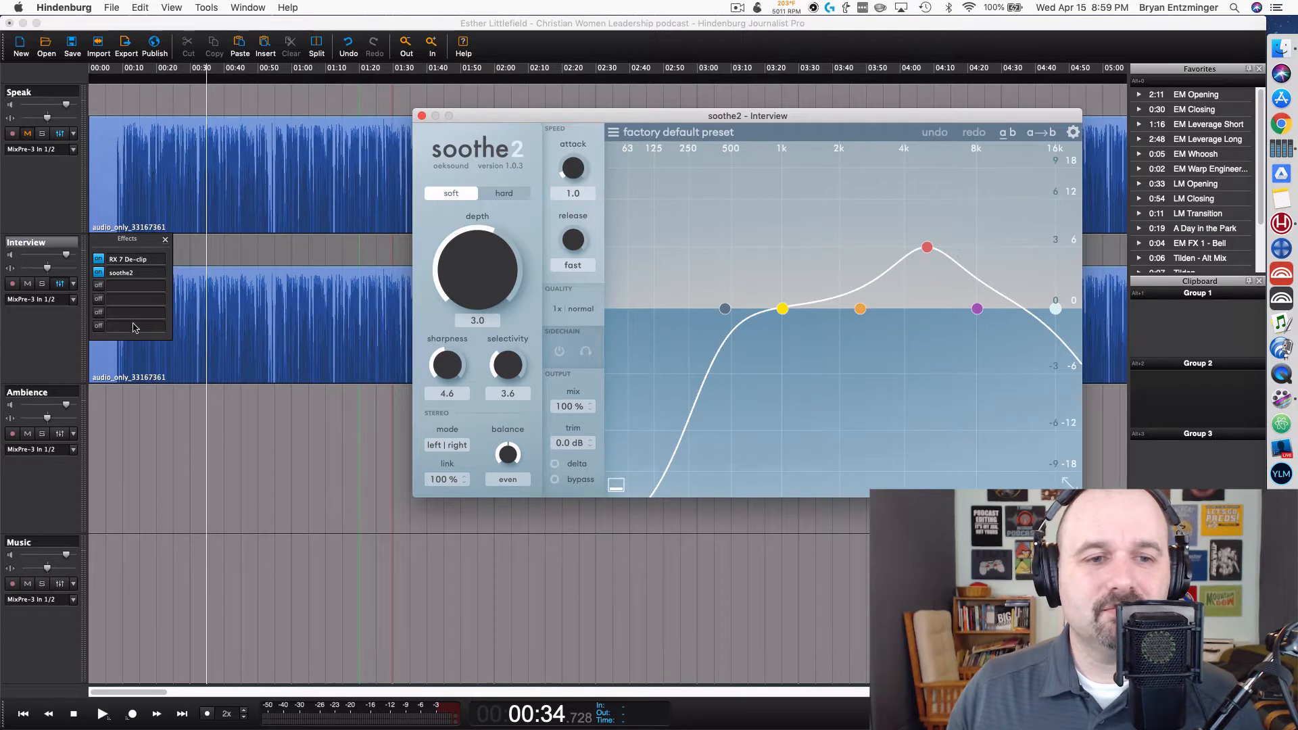
left_click(257, 318)
key("space")
left_click(100, 273)
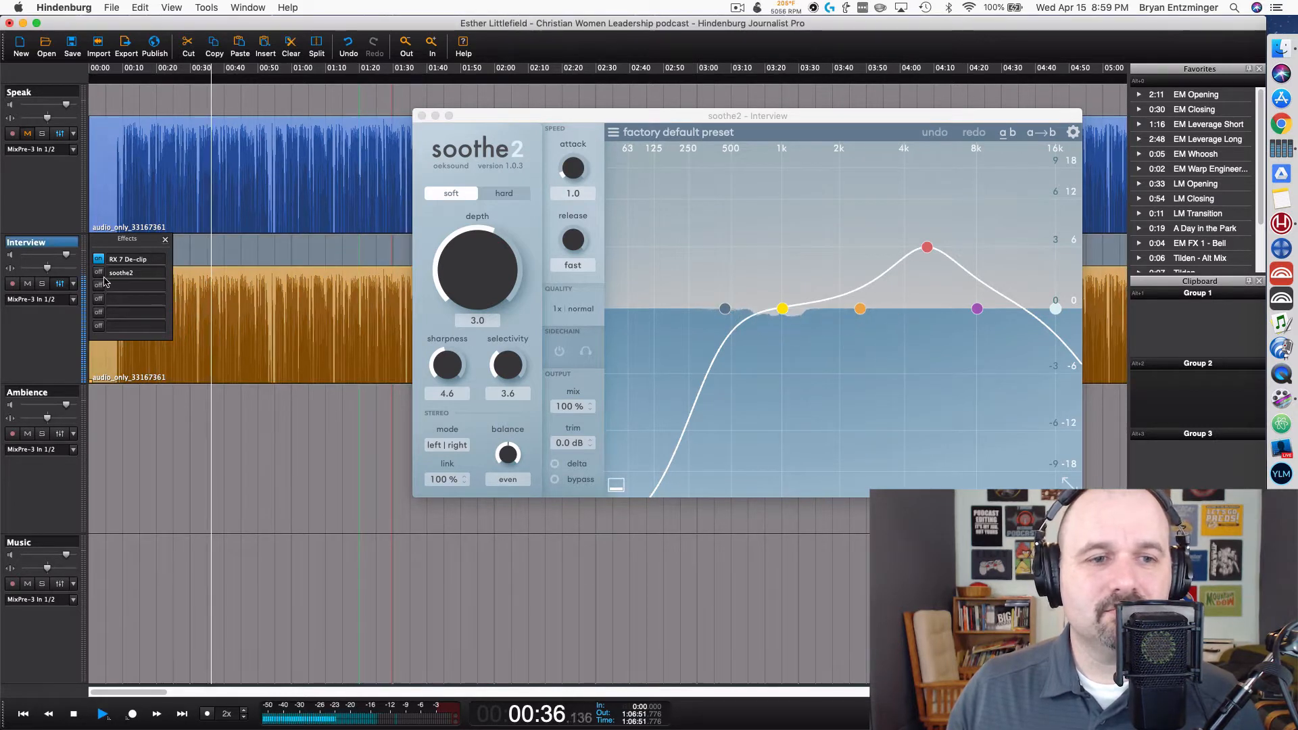
left_click(98, 272)
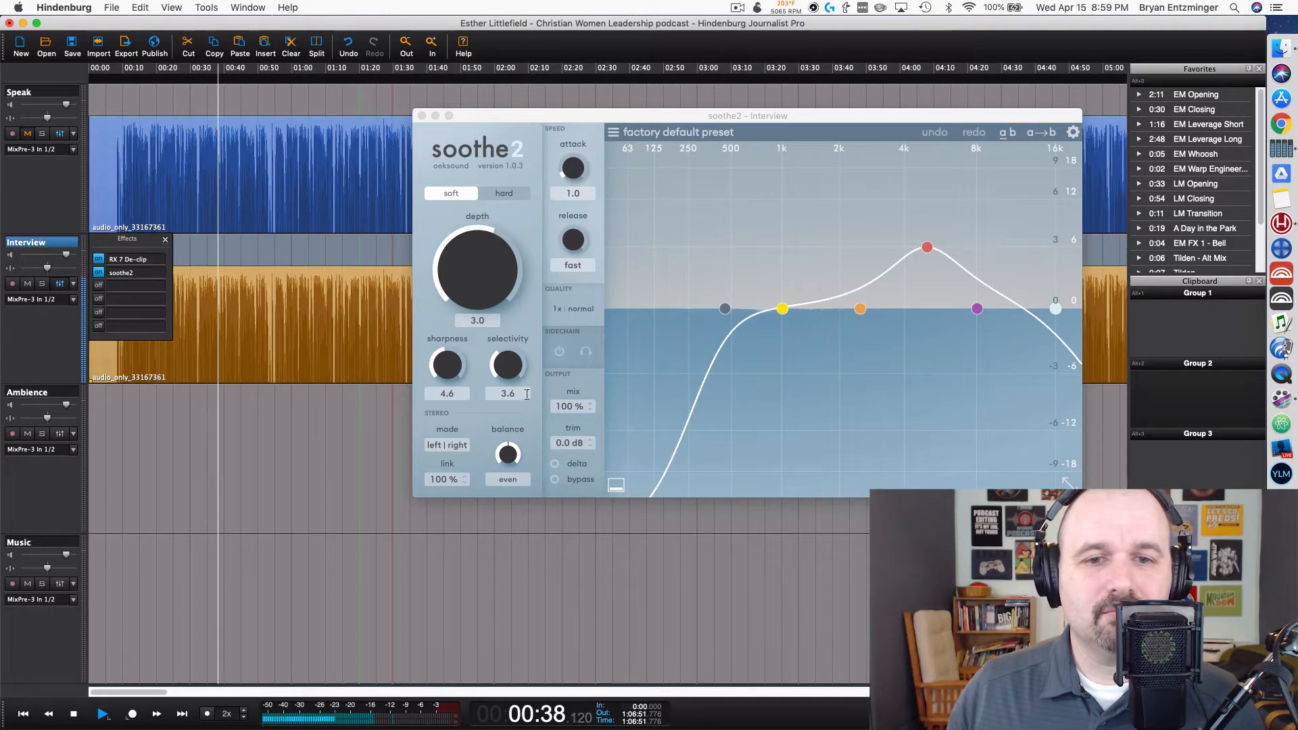
Step: Set soothe2's sharpness to 6.8 and its depth to 5.1 while listening to the Interview track
left_click_drag(447, 365, 451, 334)
left_click_drag(465, 270, 465, 238)
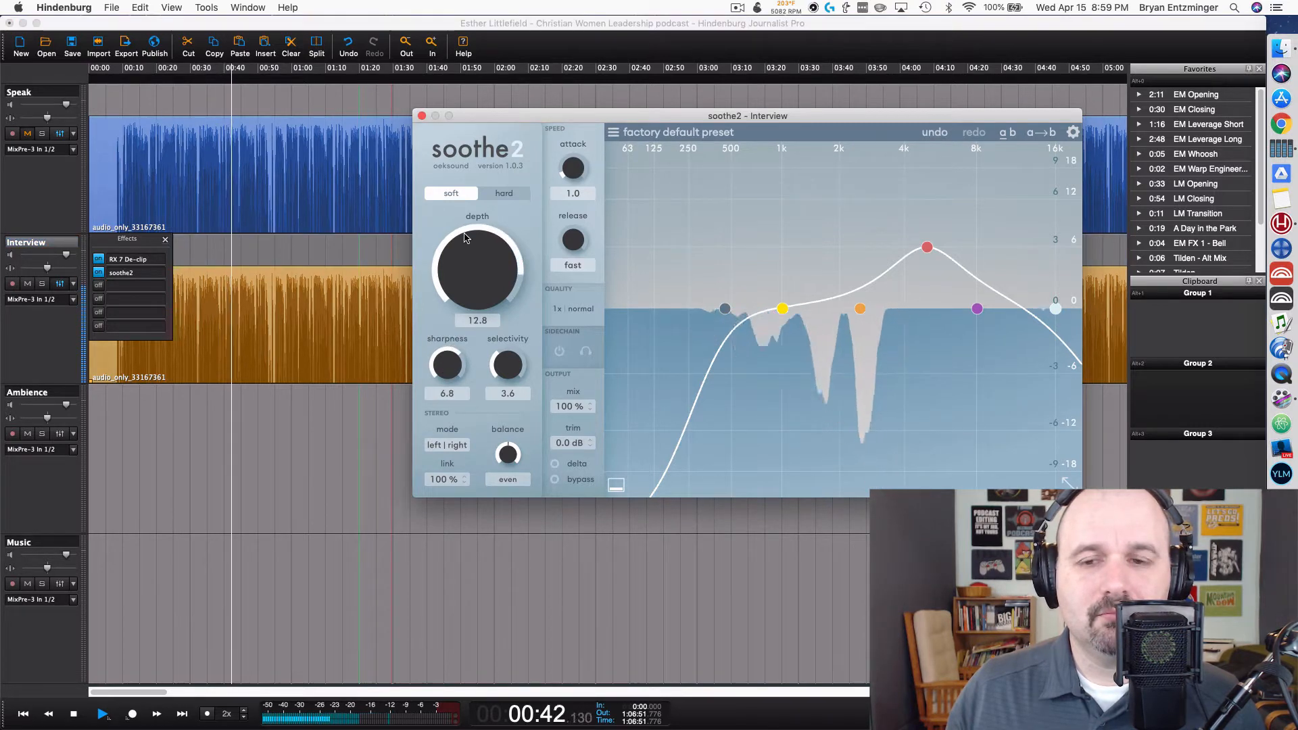
left_click_drag(465, 238, 481, 284)
left_click(312, 284)
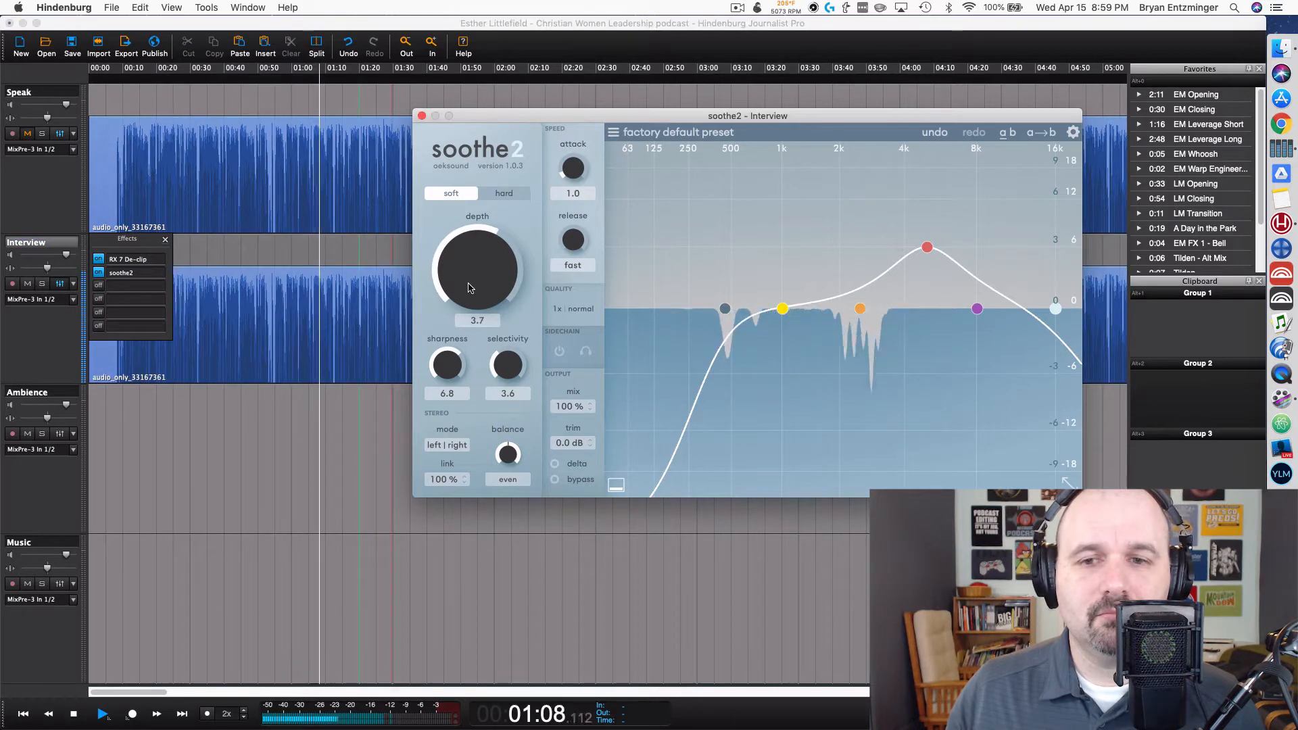
left_click_drag(468, 279, 468, 278)
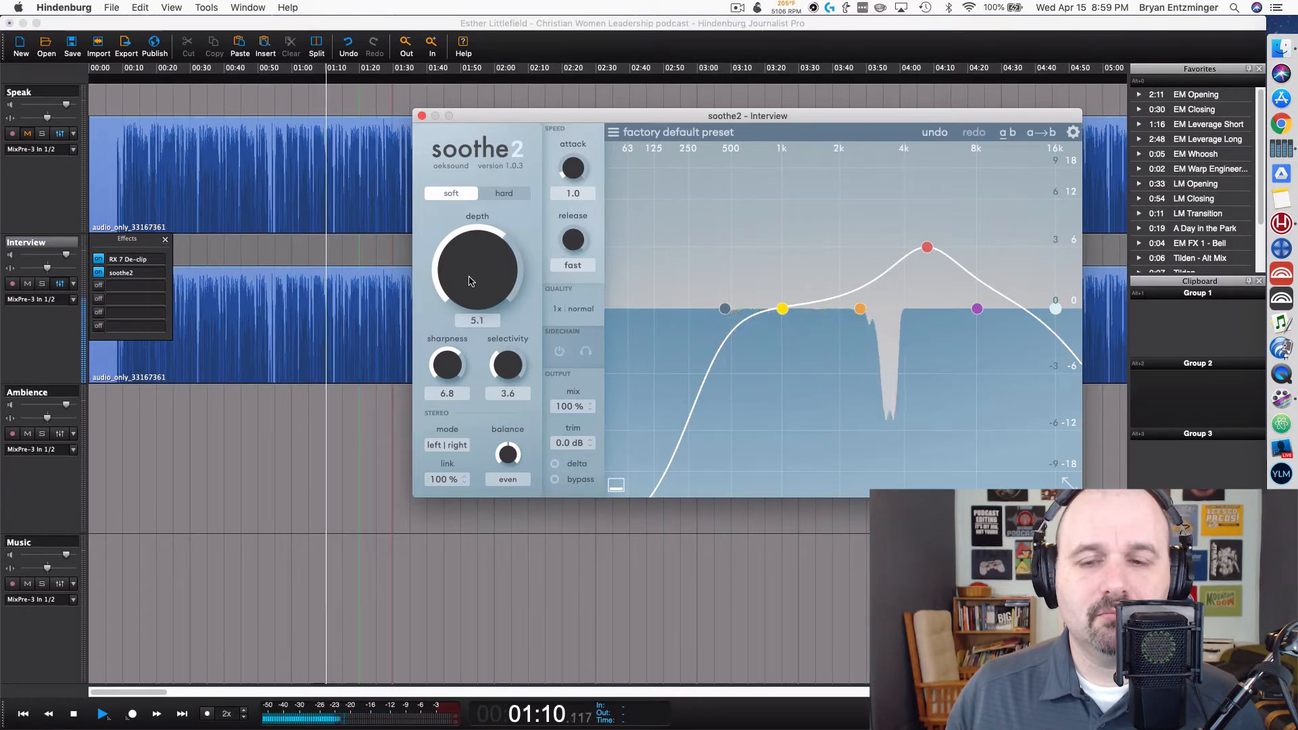
mouse_move(446, 358)
left_mouse_down()
mouse_move(445, 330)
mouse_move(444, 362)
left_mouse_up()
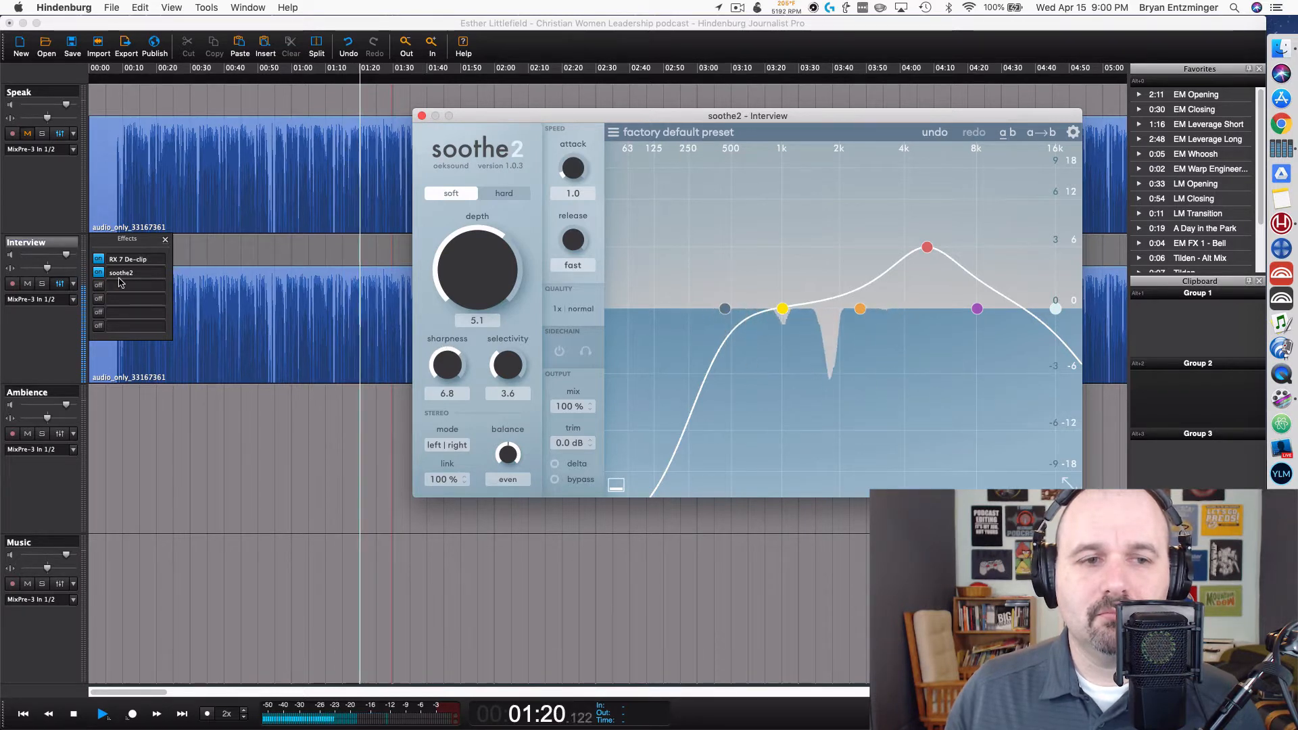
Step: Compare playback with soothe2 off and on, and adjust its depth to 5.5
left_click(98, 273)
left_click(98, 273)
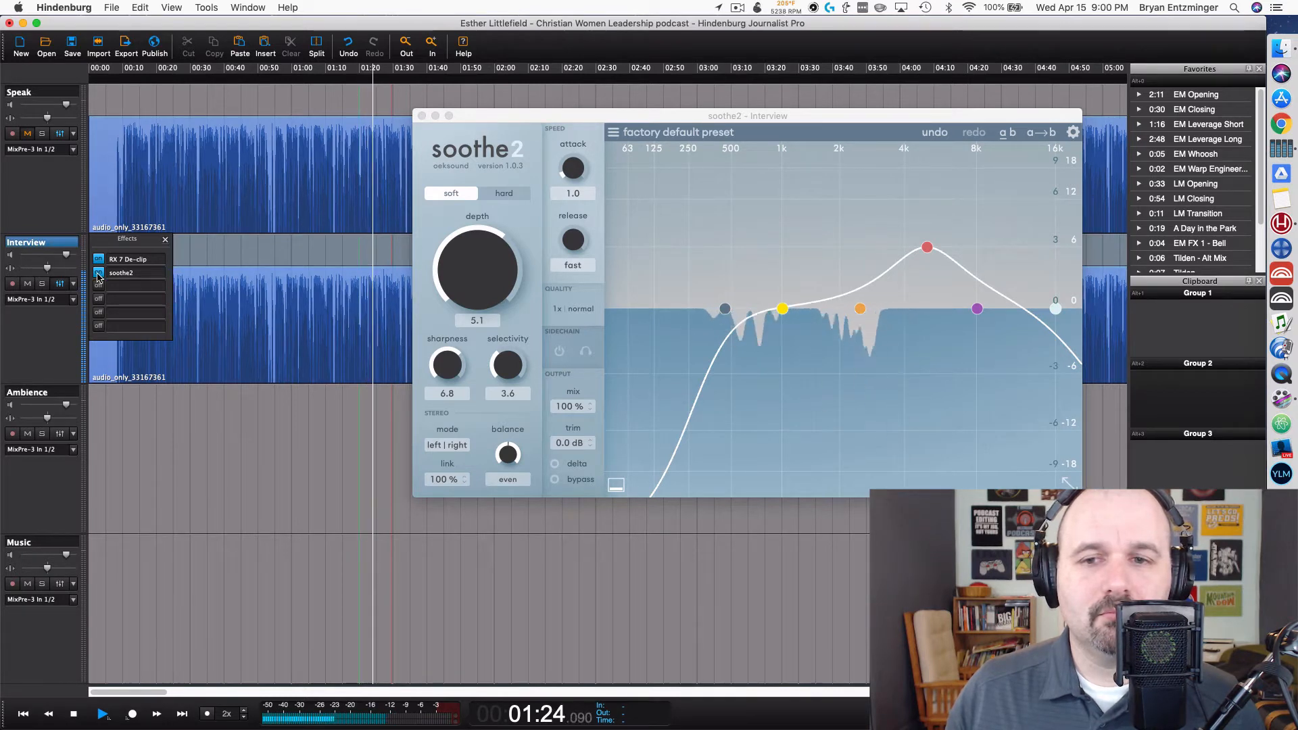
left_click(98, 273)
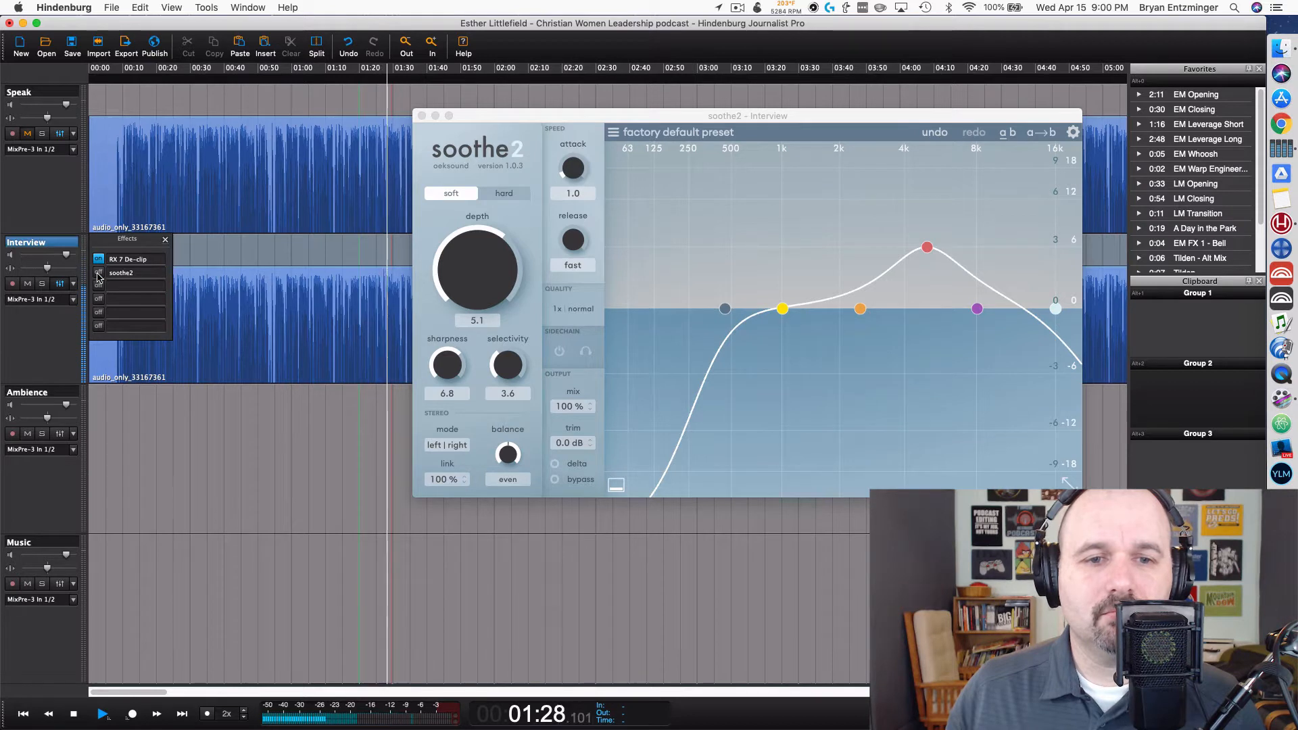
left_click(98, 274)
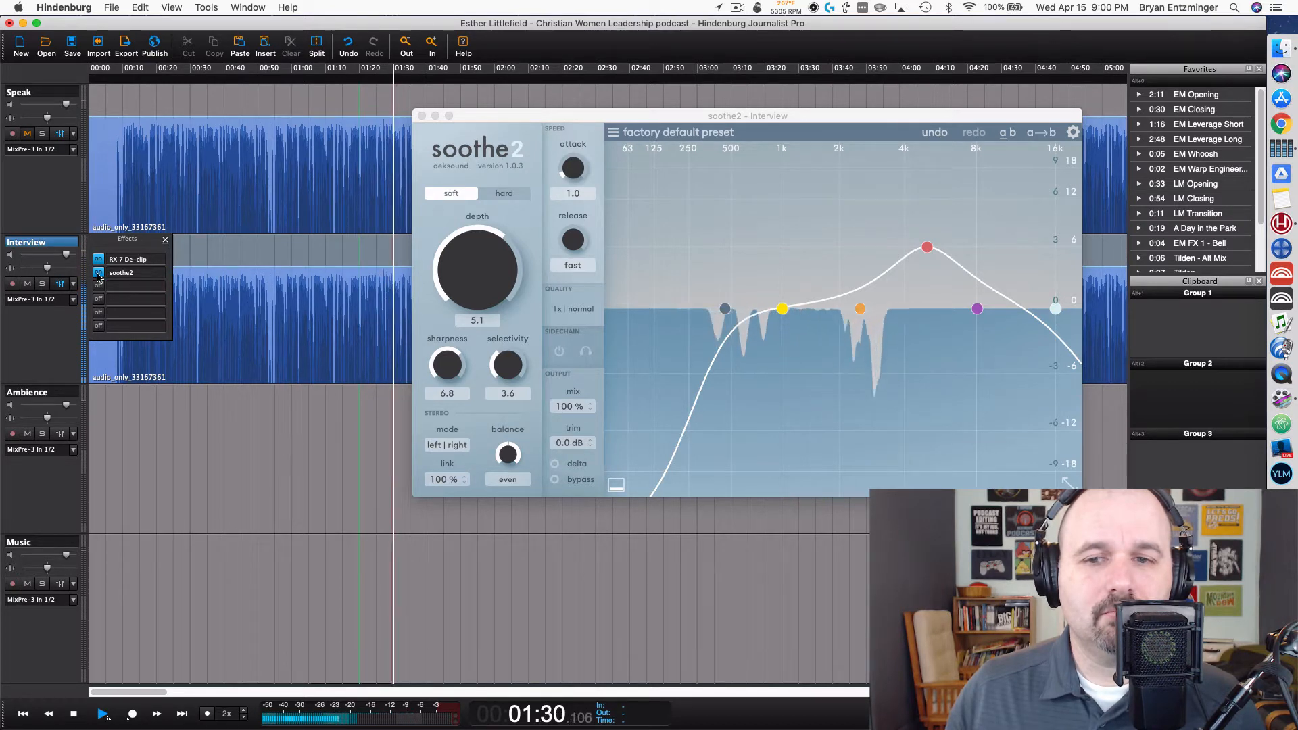
left_click_drag(487, 296, 477, 283)
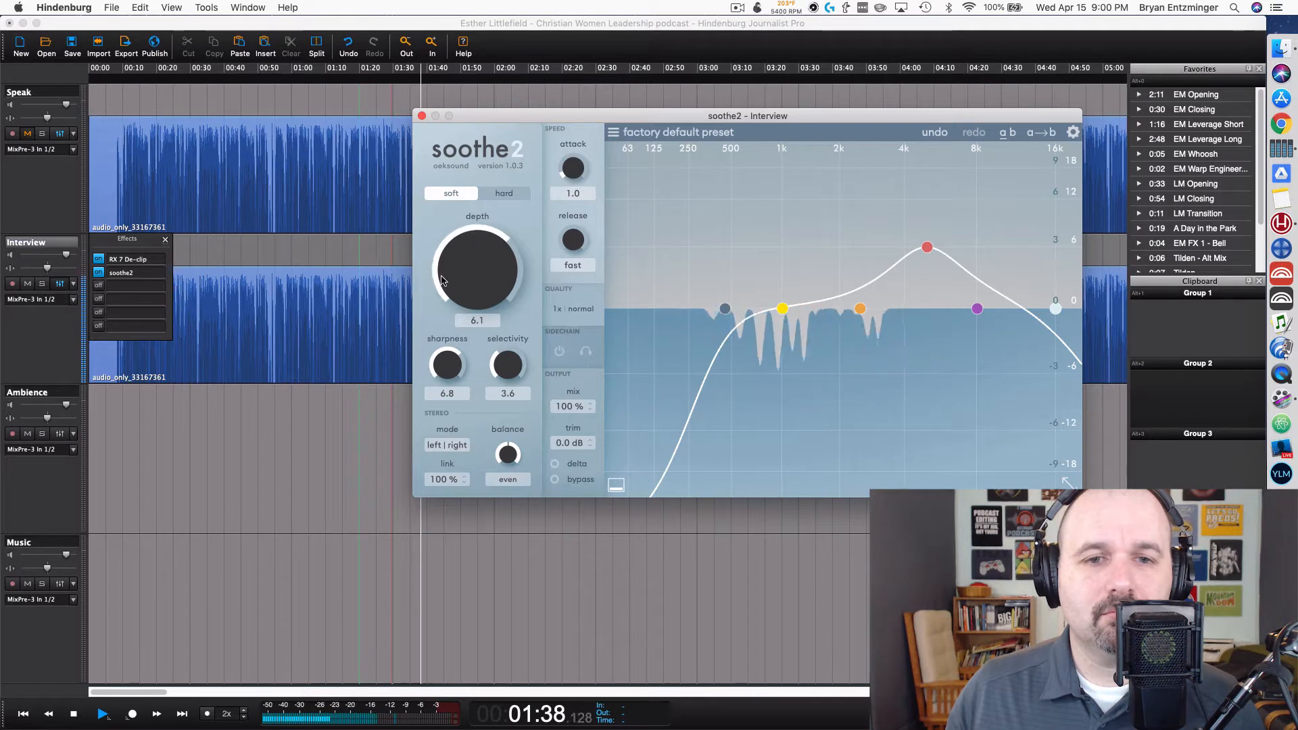
left_click_drag(468, 282, 468, 286)
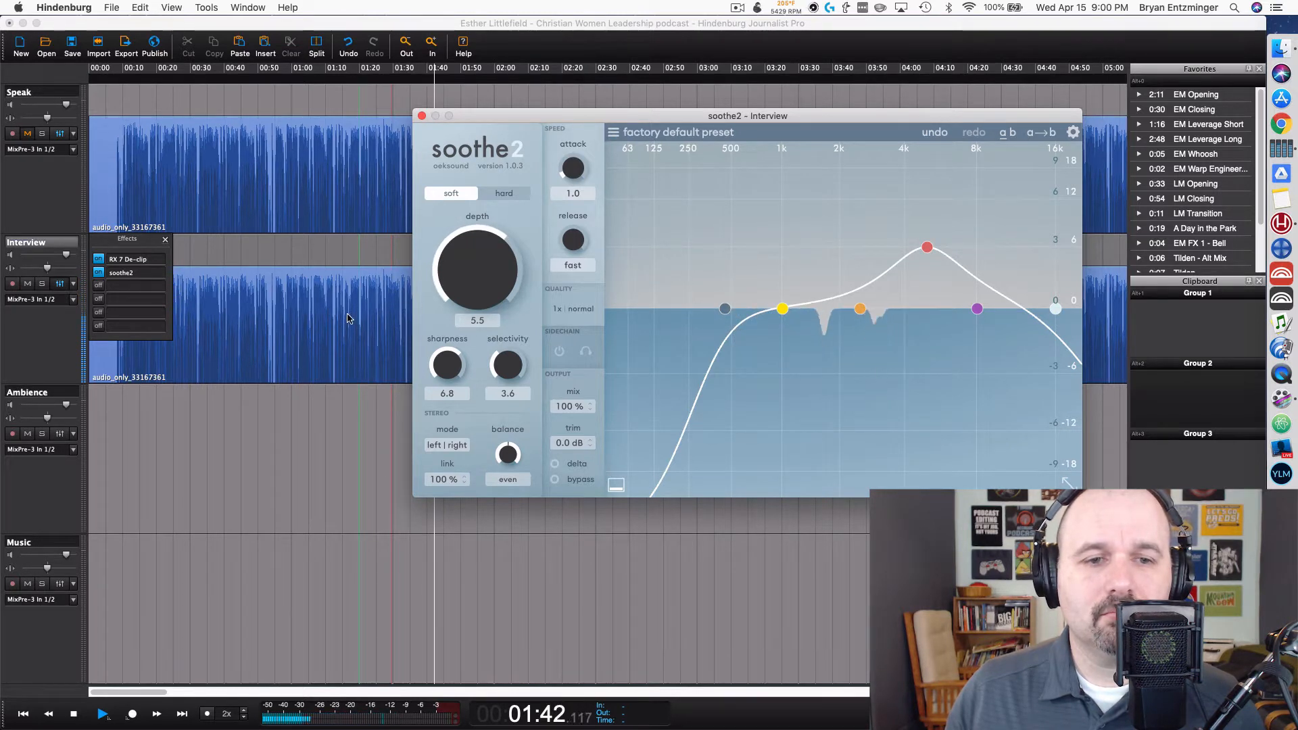
Step: Replay the Interview track from about 0:33 and compare the sound with soothe2 off and on
double_click(362, 291)
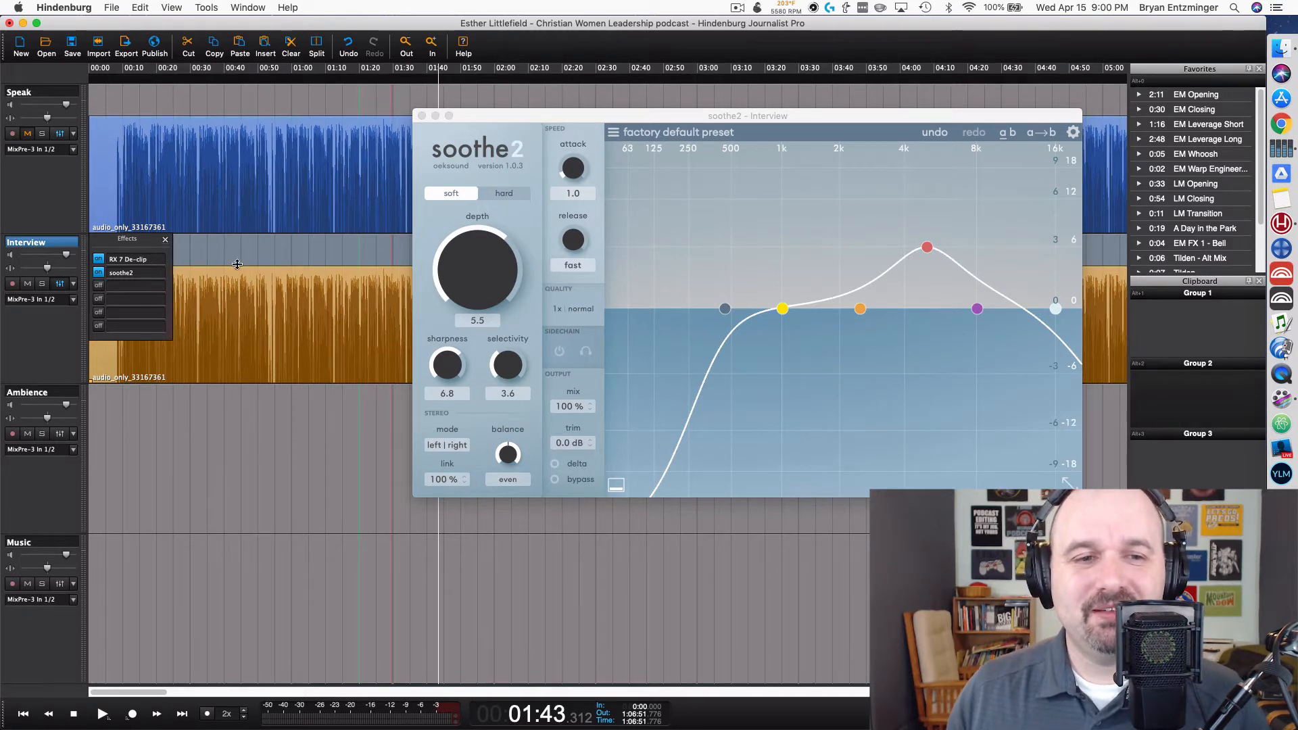
left_click(203, 256)
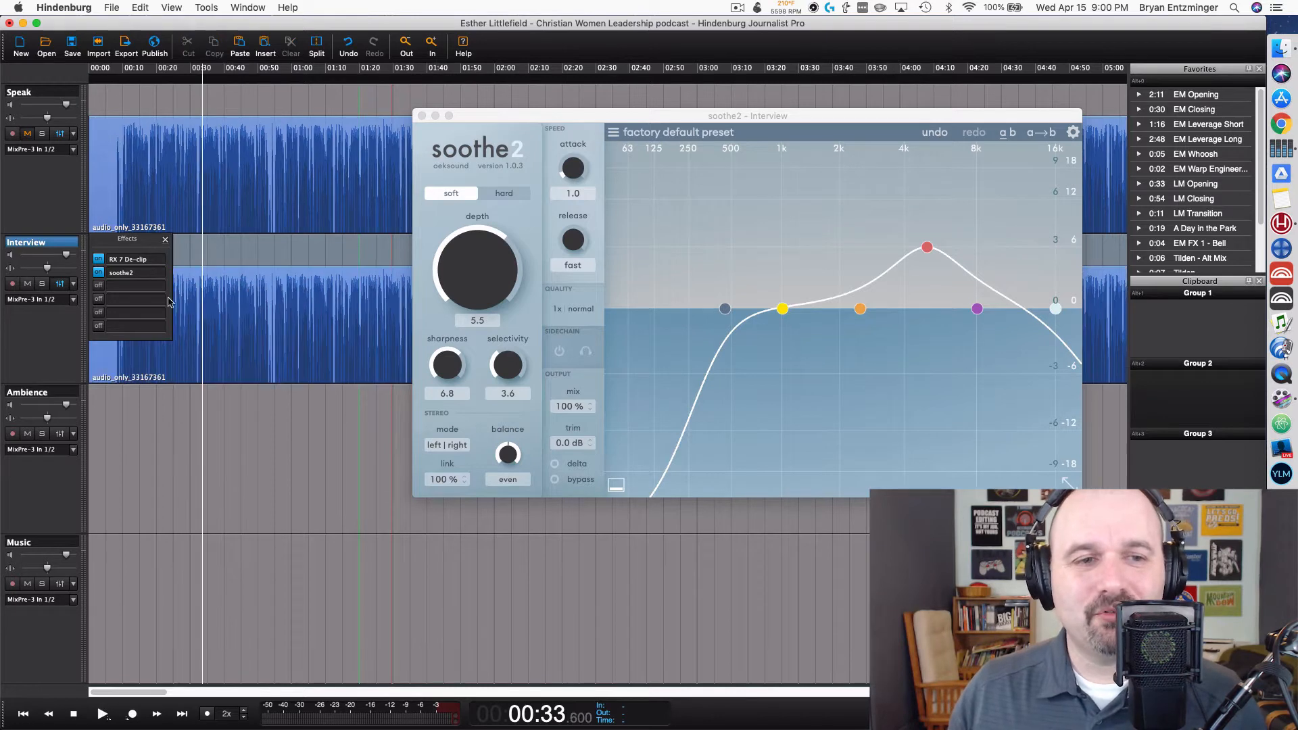
key("space")
left_click(98, 272)
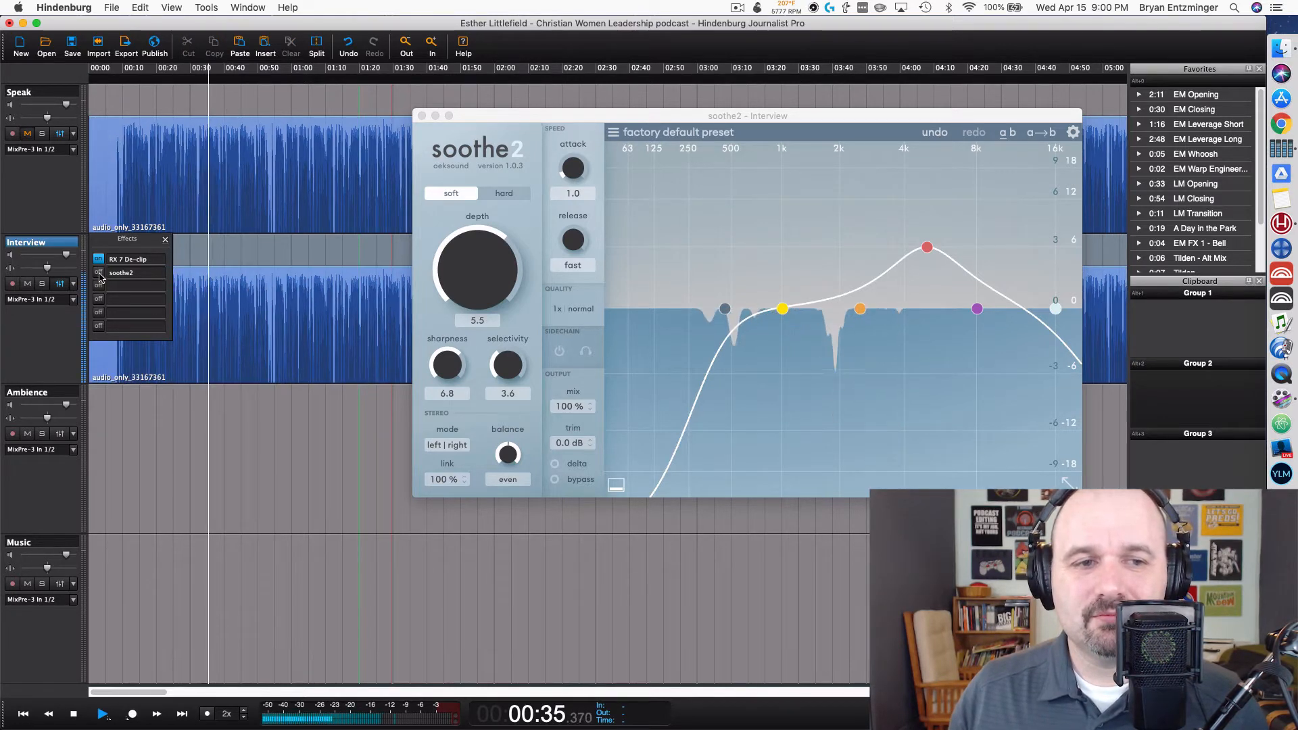
left_click(99, 272)
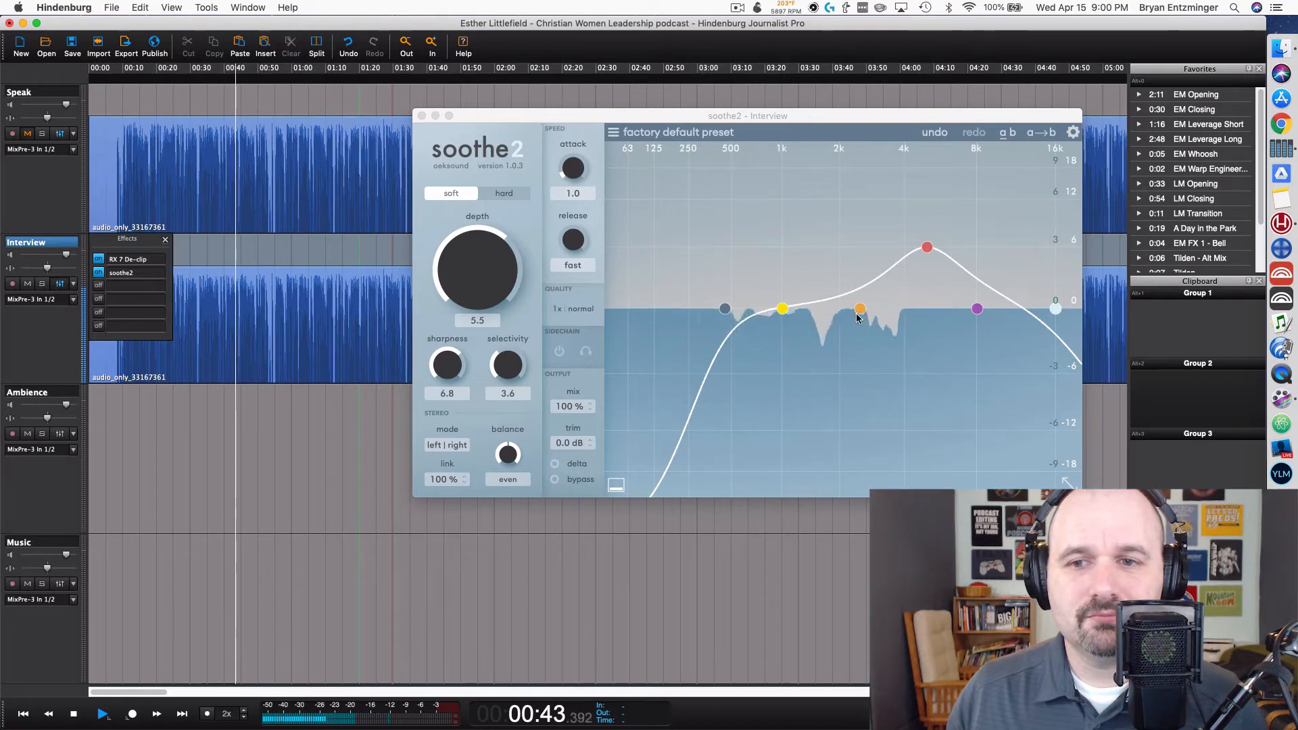
Step: Set soothe2's band 2 to 2.6 kHz at -3.6 dB and band 1 to 809 Hz, comparing playback with the effect off and on
left_click_drag(860, 314, 868, 354)
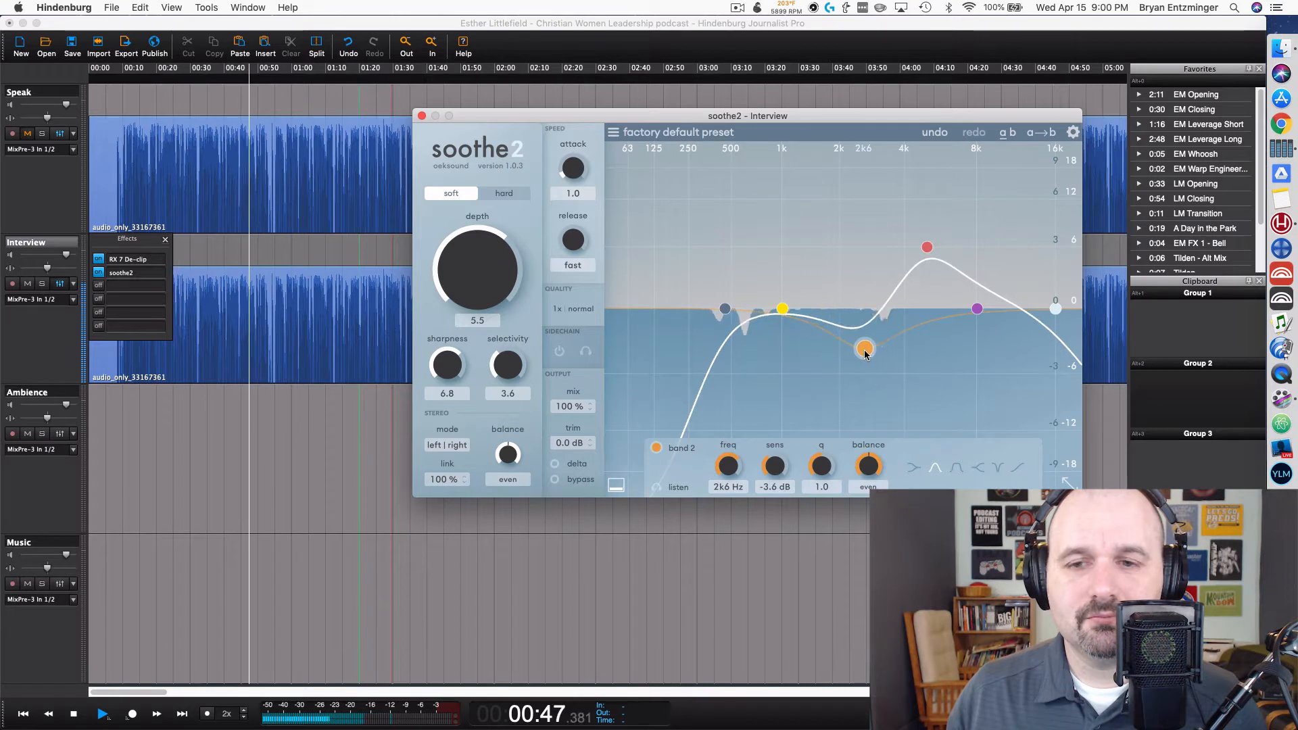
mouse_move(782, 309)
left_mouse_down()
mouse_move(782, 299)
mouse_move(766, 308)
left_mouse_up()
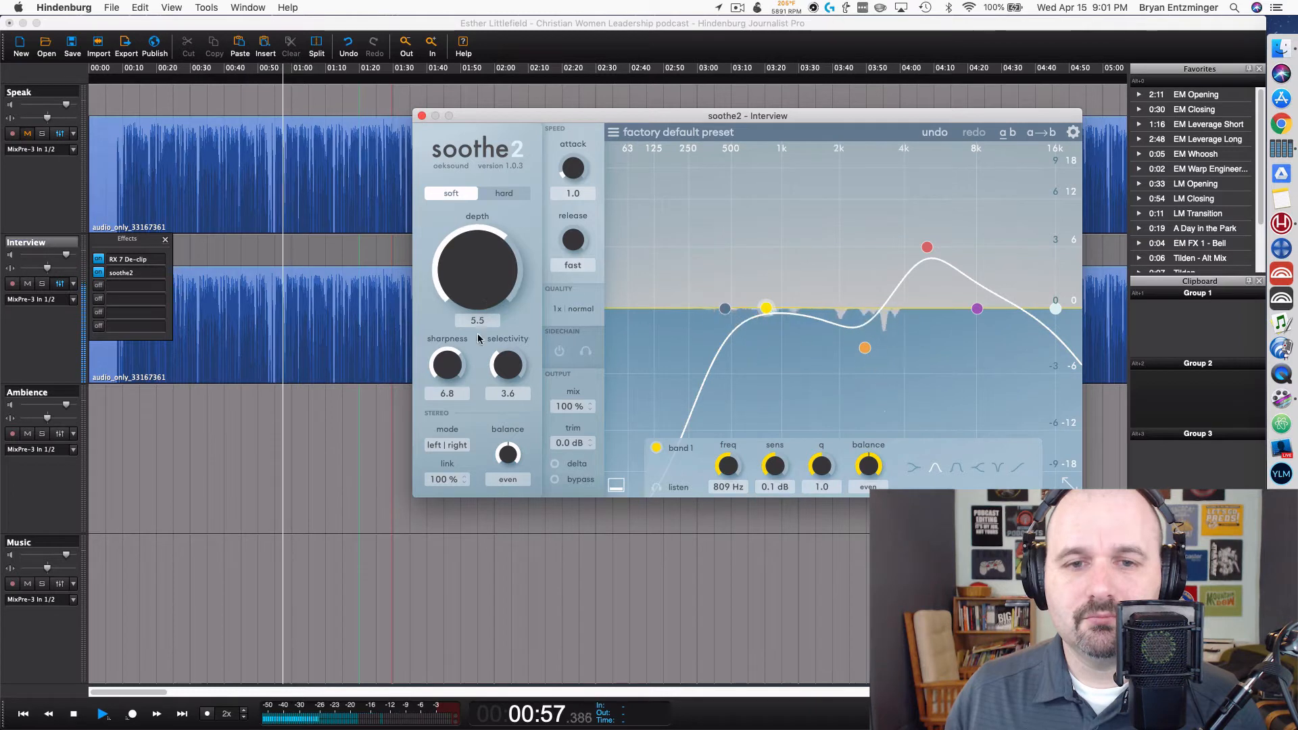
left_click(98, 272)
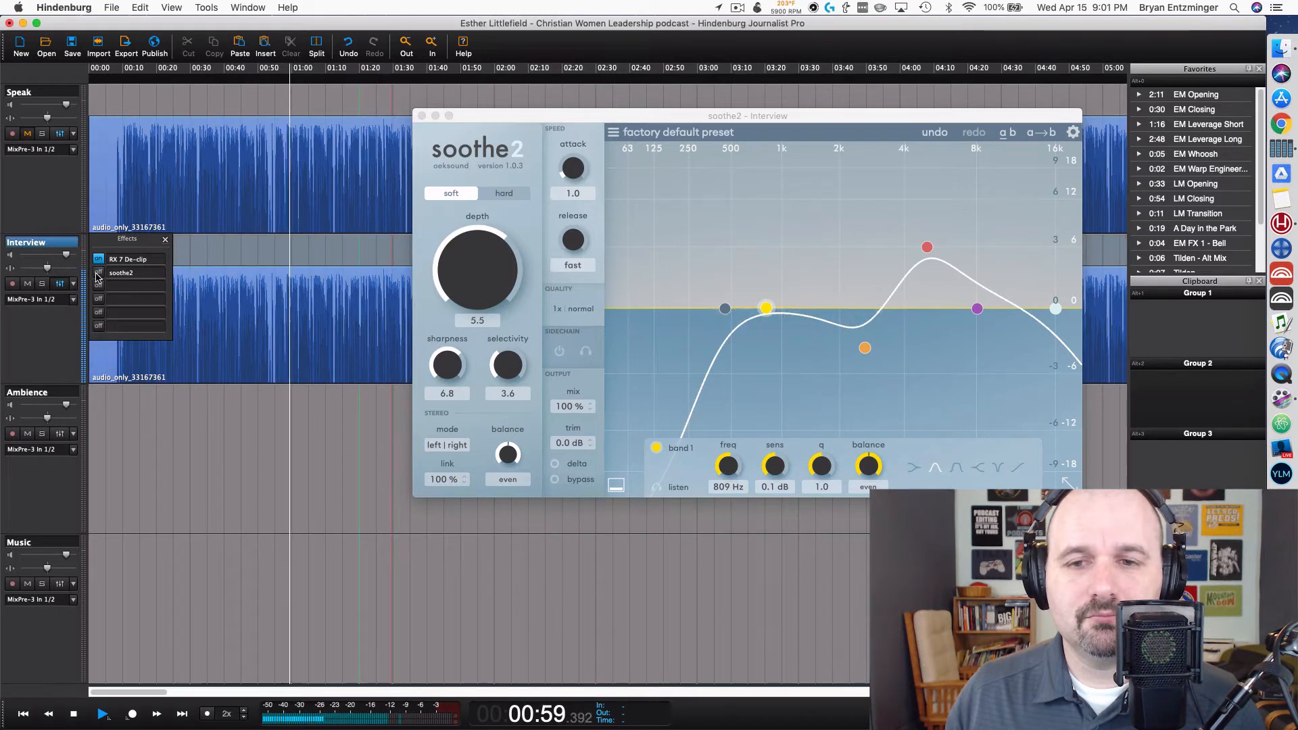
left_click(98, 273)
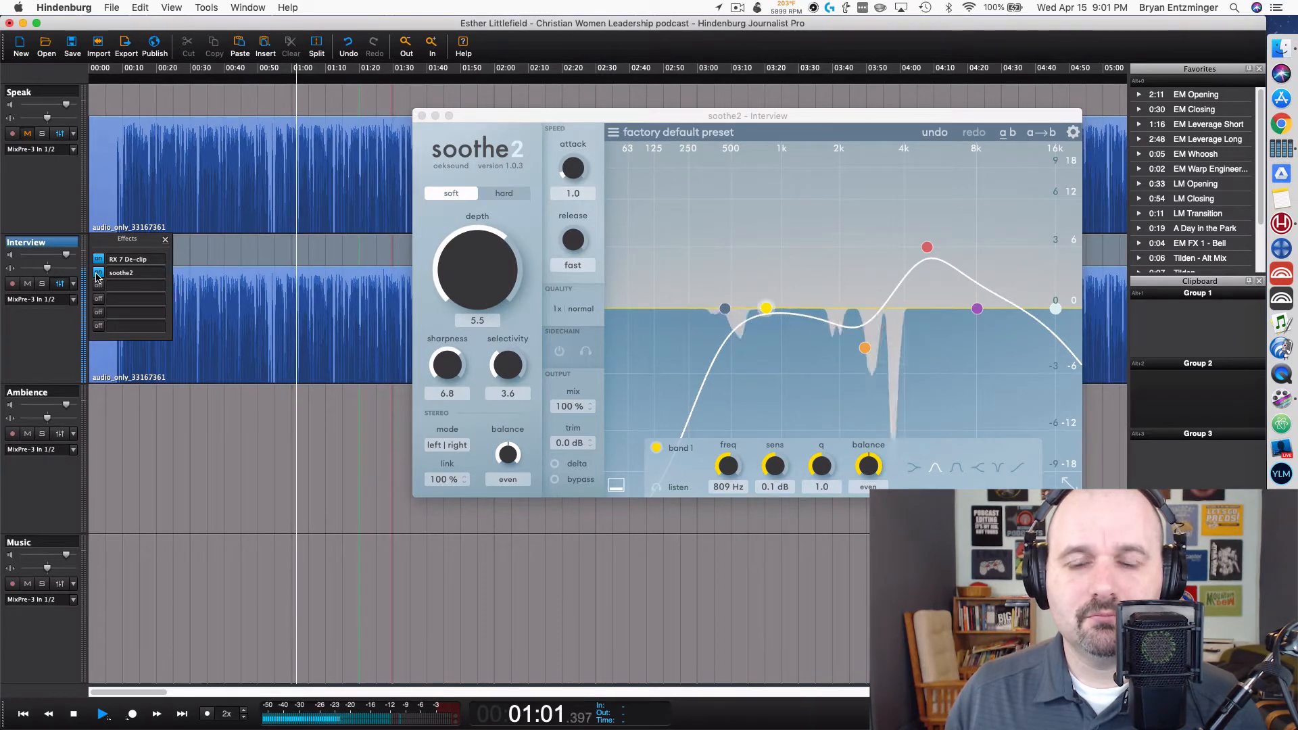
Step: Audition soothe2's delta signal while setting band 2 to 2.9 kHz at -3.2 dB, and set depth to 3.8 and sharpness to 6.7
mouse_move(865, 348)
left_mouse_down()
mouse_move(857, 260)
mouse_move(856, 350)
left_mouse_up()
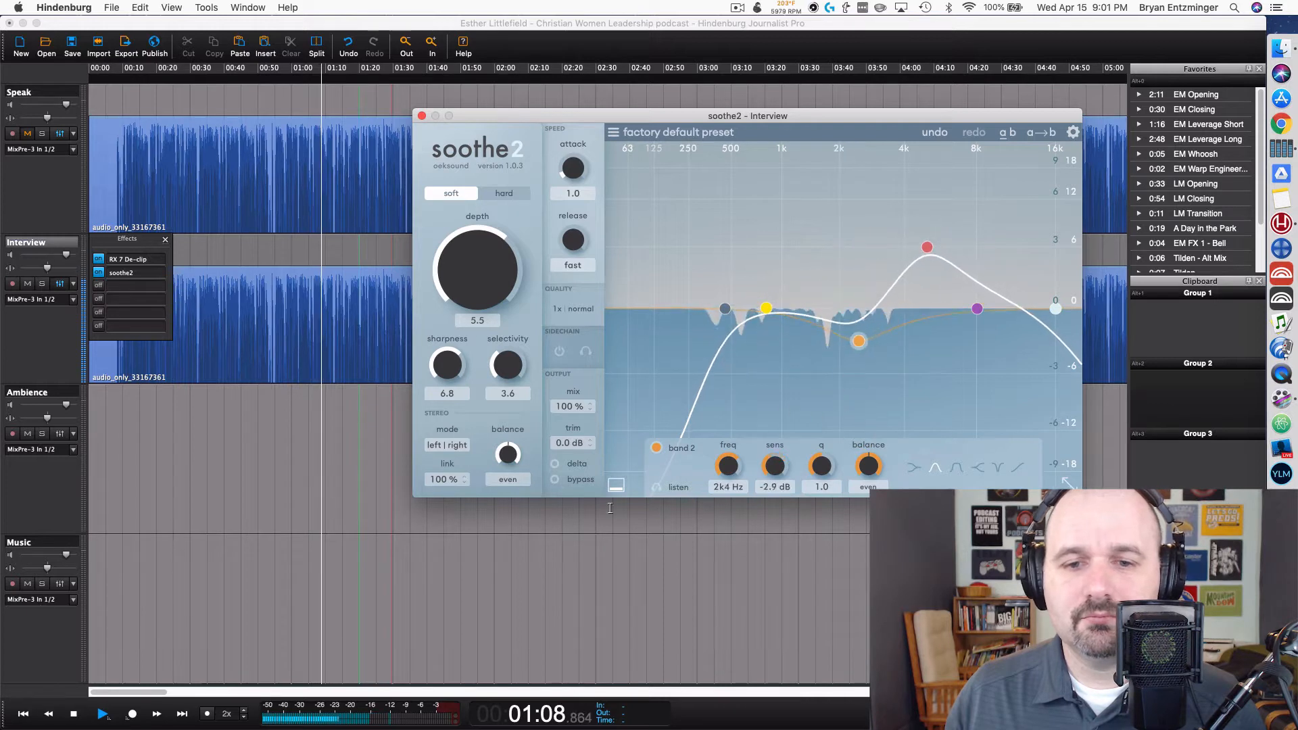
left_click(554, 464)
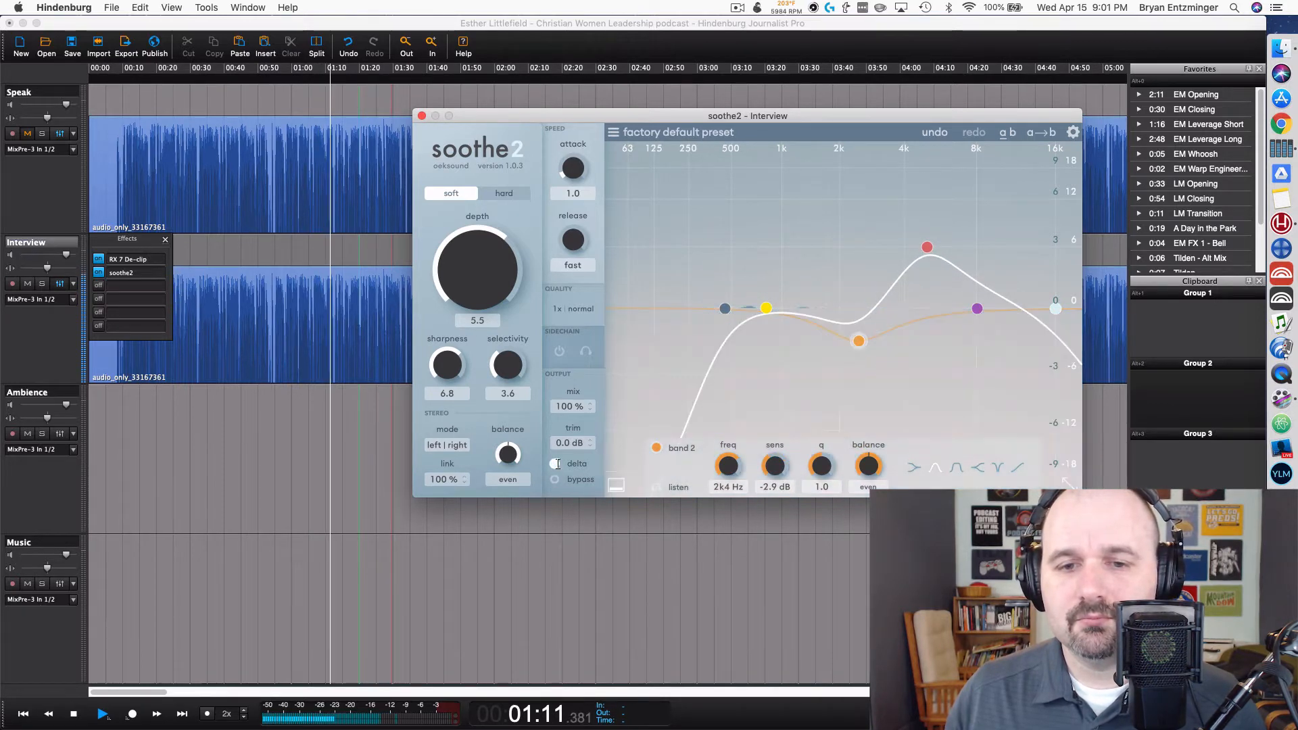
left_click_drag(858, 341, 876, 345)
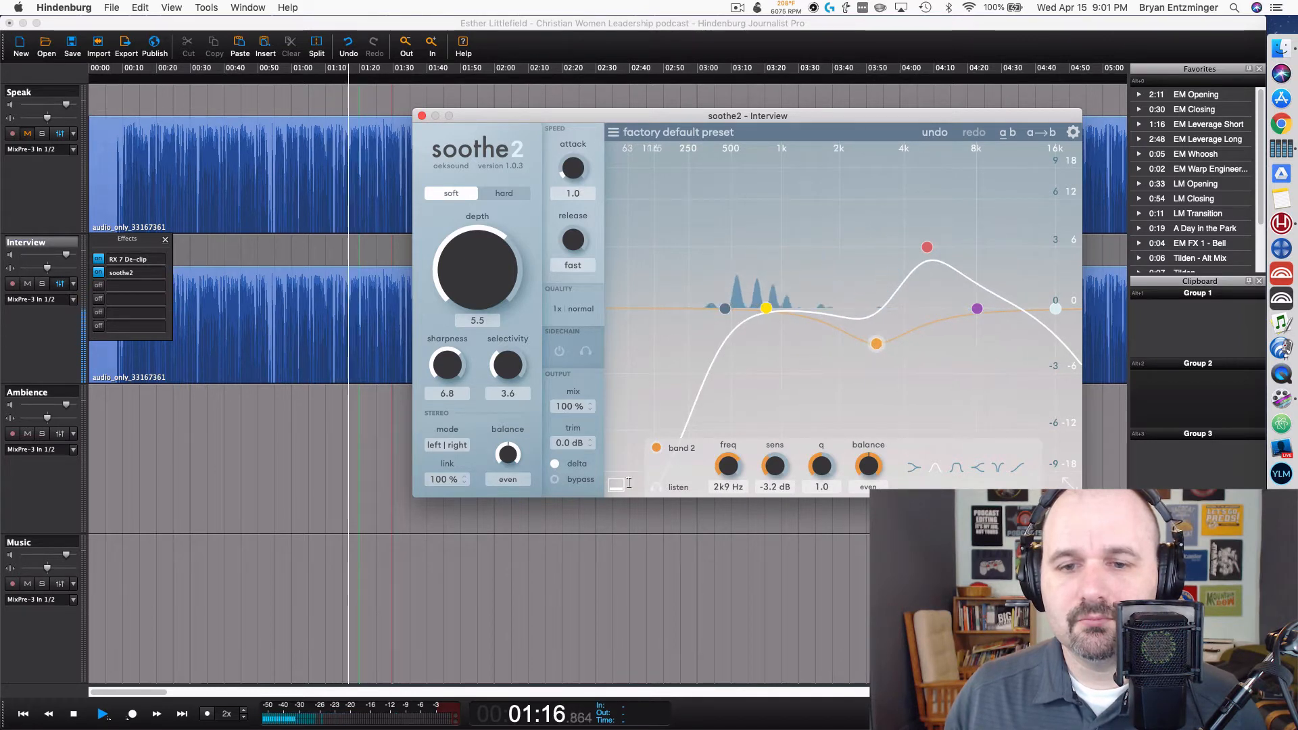
left_click(555, 463)
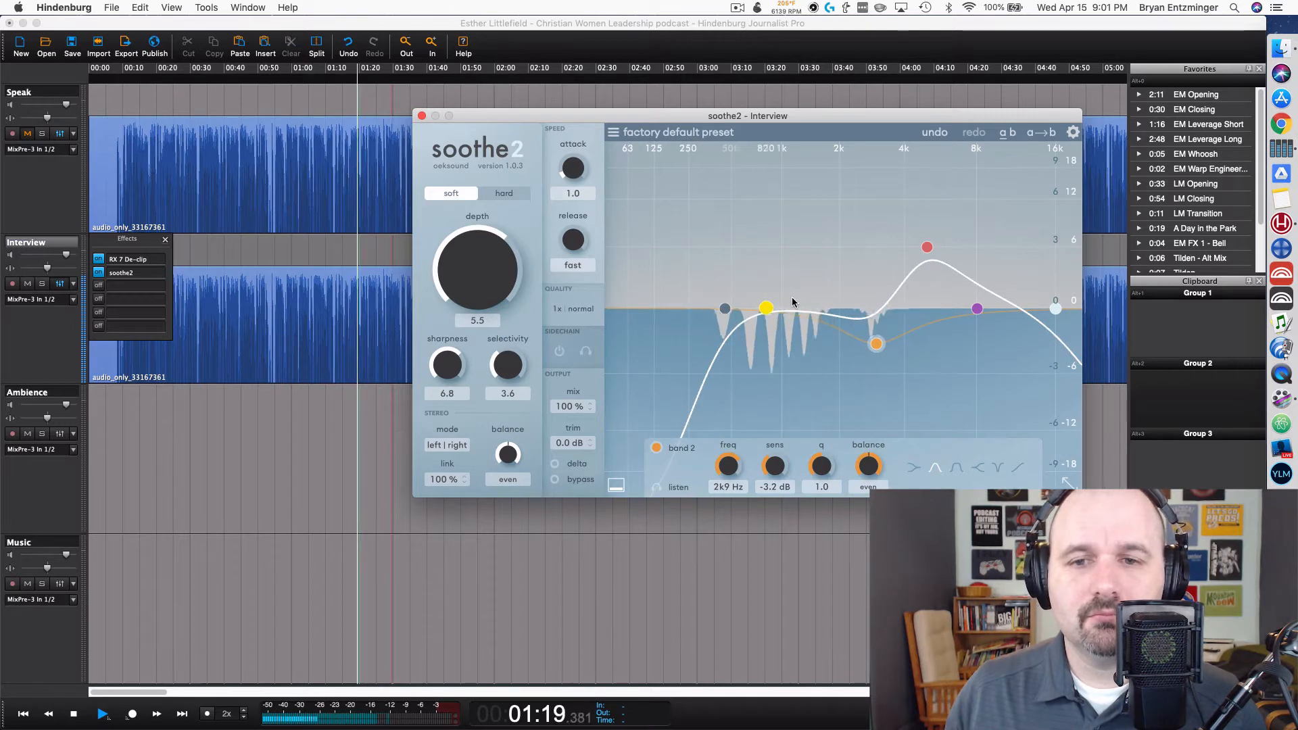
left_click_drag(477, 273, 480, 286)
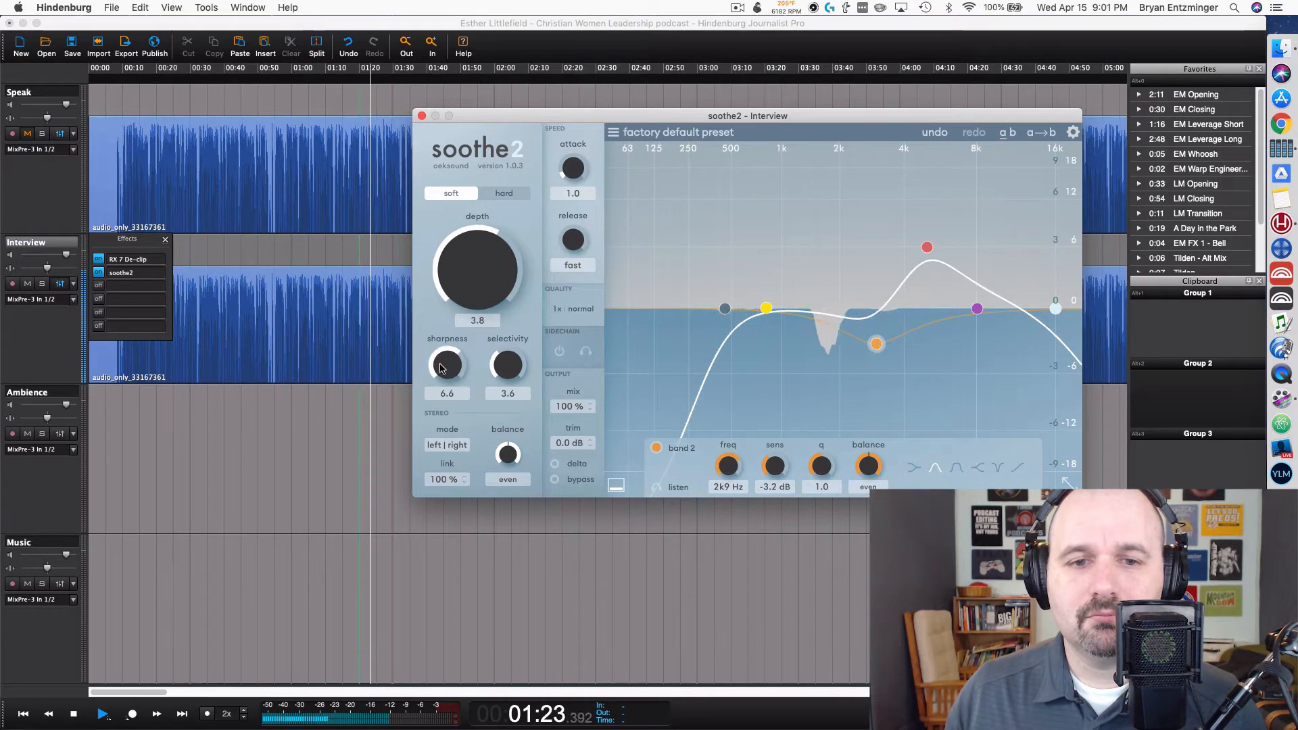
left_click_drag(438, 367, 440, 365)
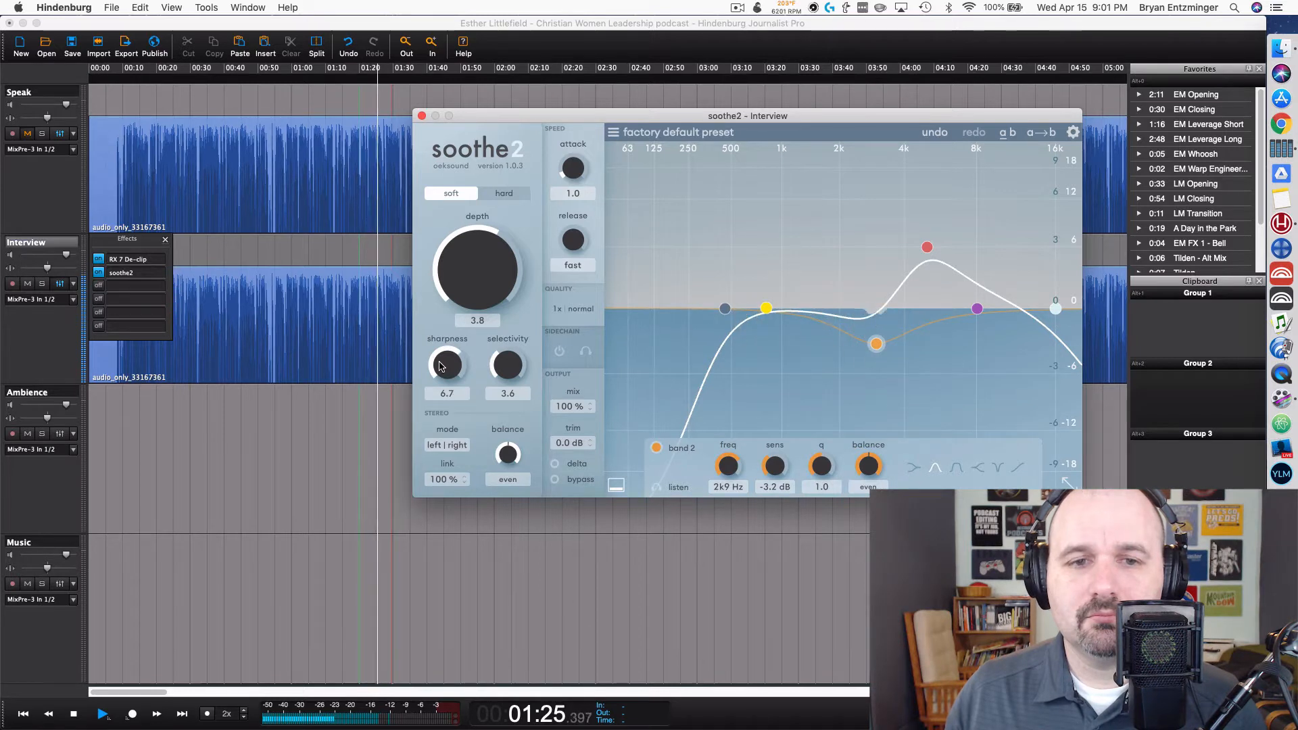
Step: Replay the Interview track from about 0:33 to compare soothe2 off and on, and close its plug-in window
left_click(309, 348)
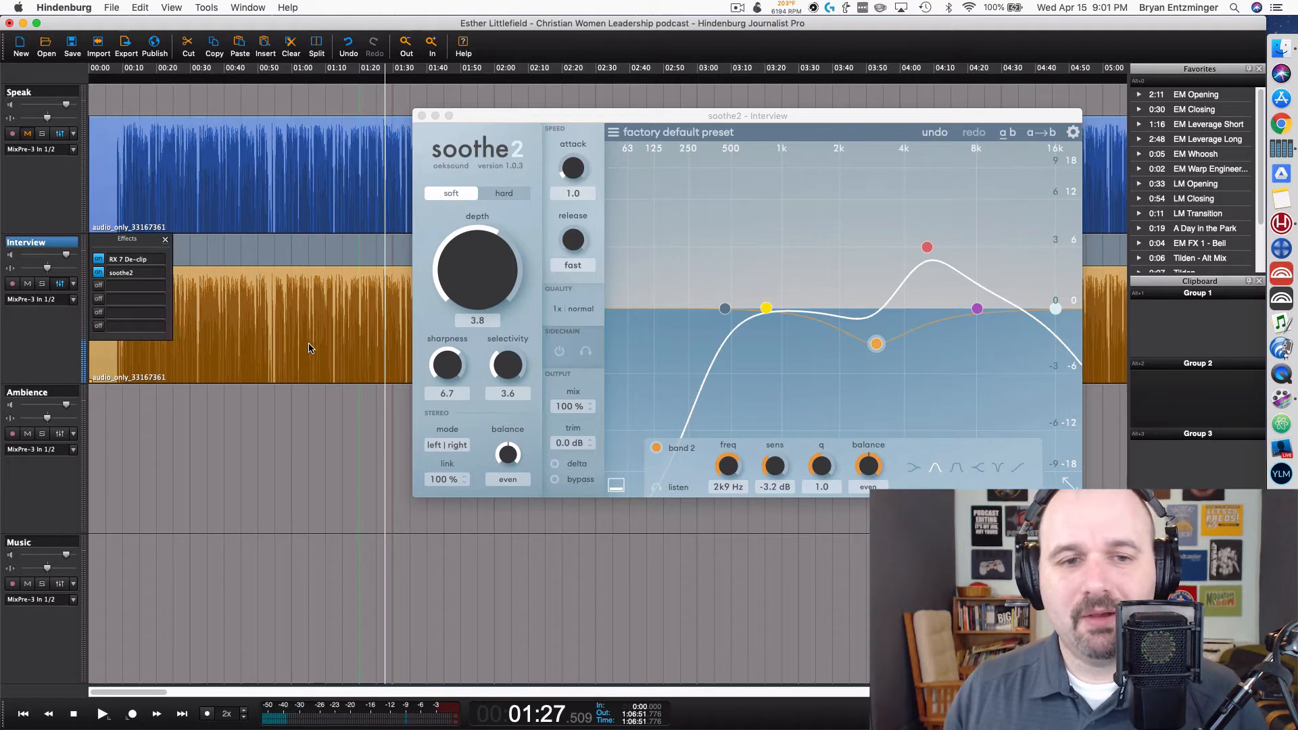
left_click(202, 380)
key("space")
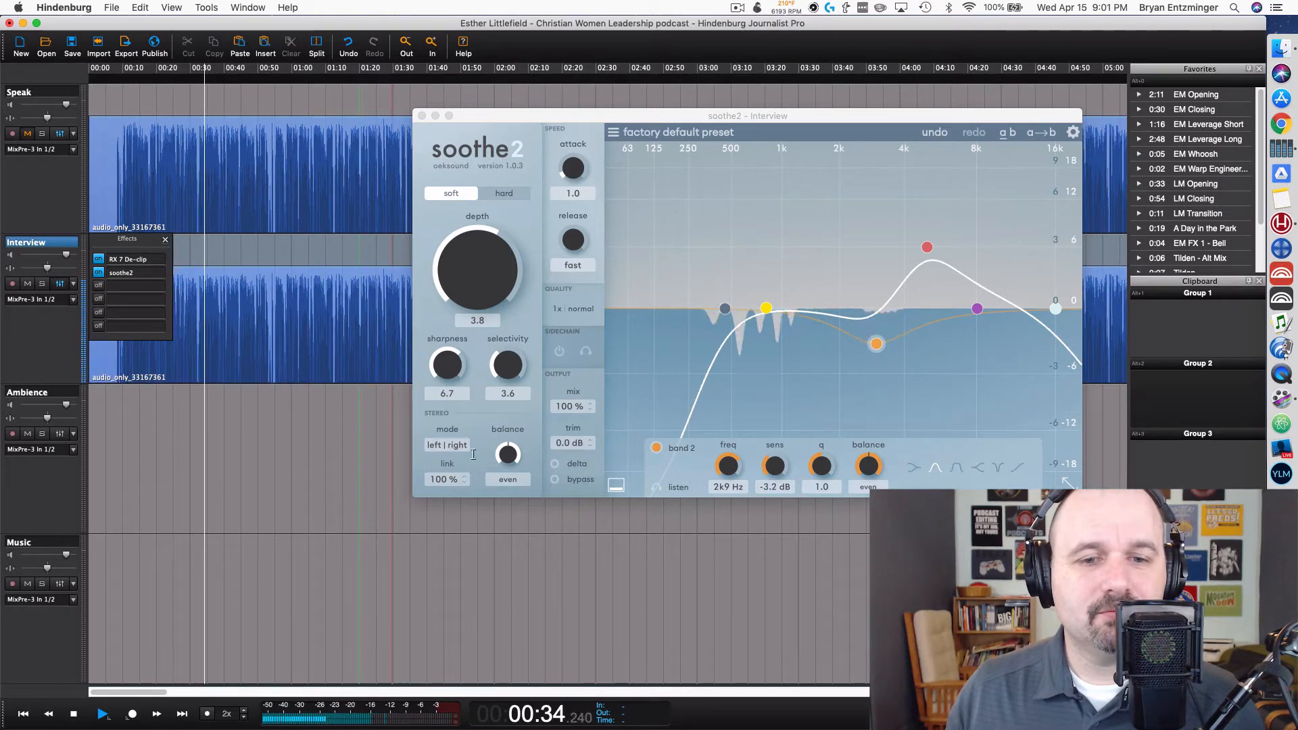
left_click(98, 273)
left_click(98, 274)
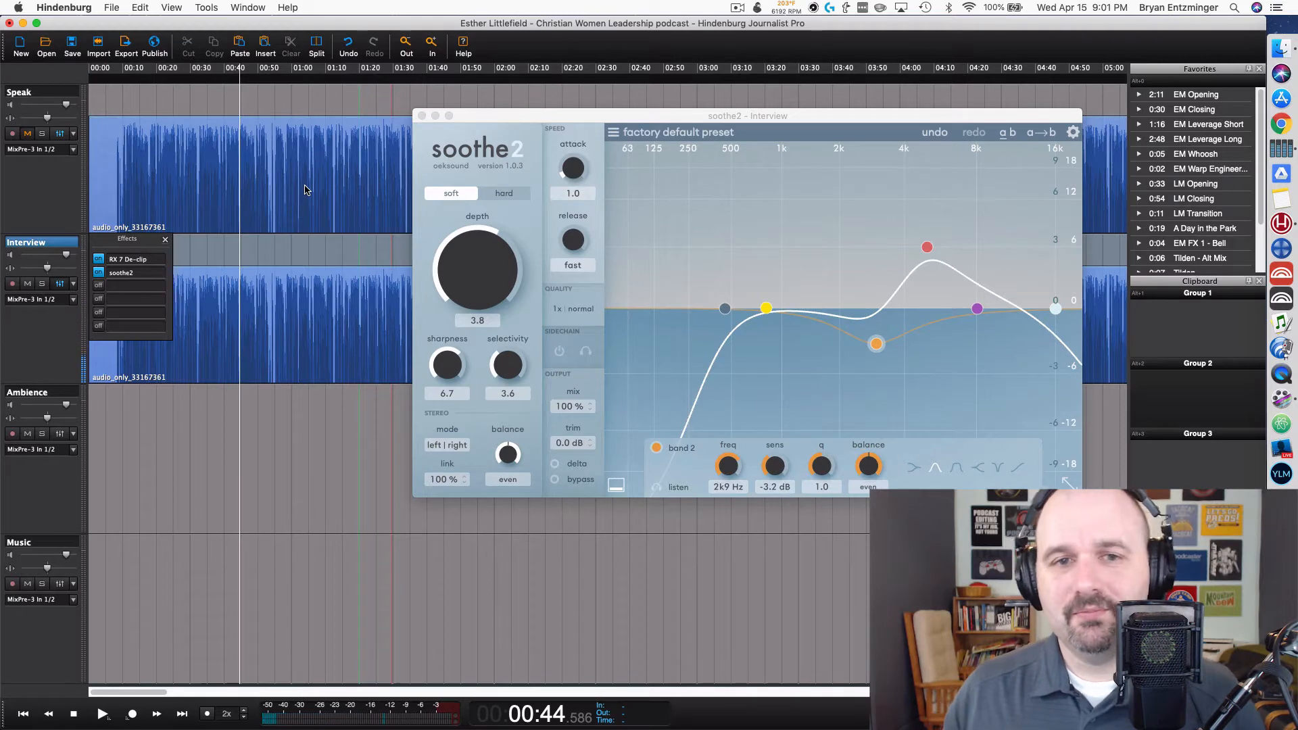
left_click(422, 117)
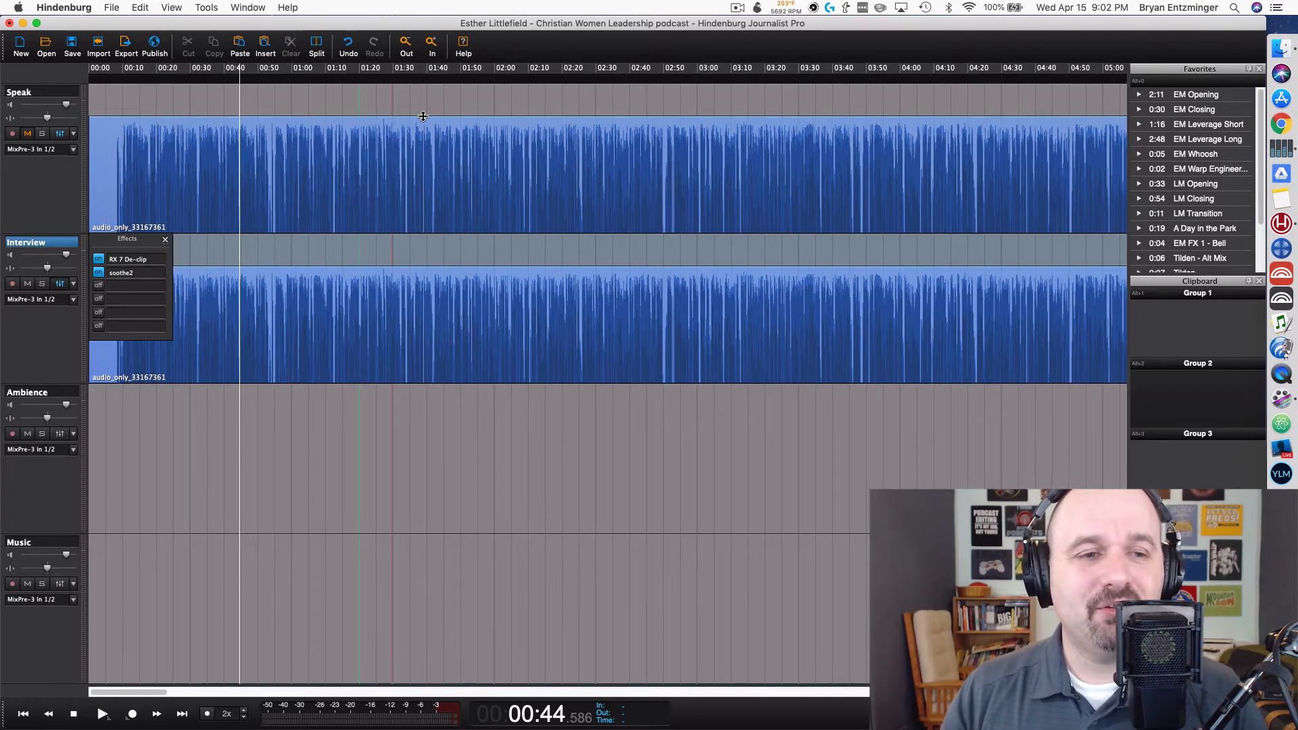
Step: Add the FabFilter Pro-Q 3 equalizer to the Interview track after soothe2 and move its window clear of the tracks' beginning
left_click(147, 285)
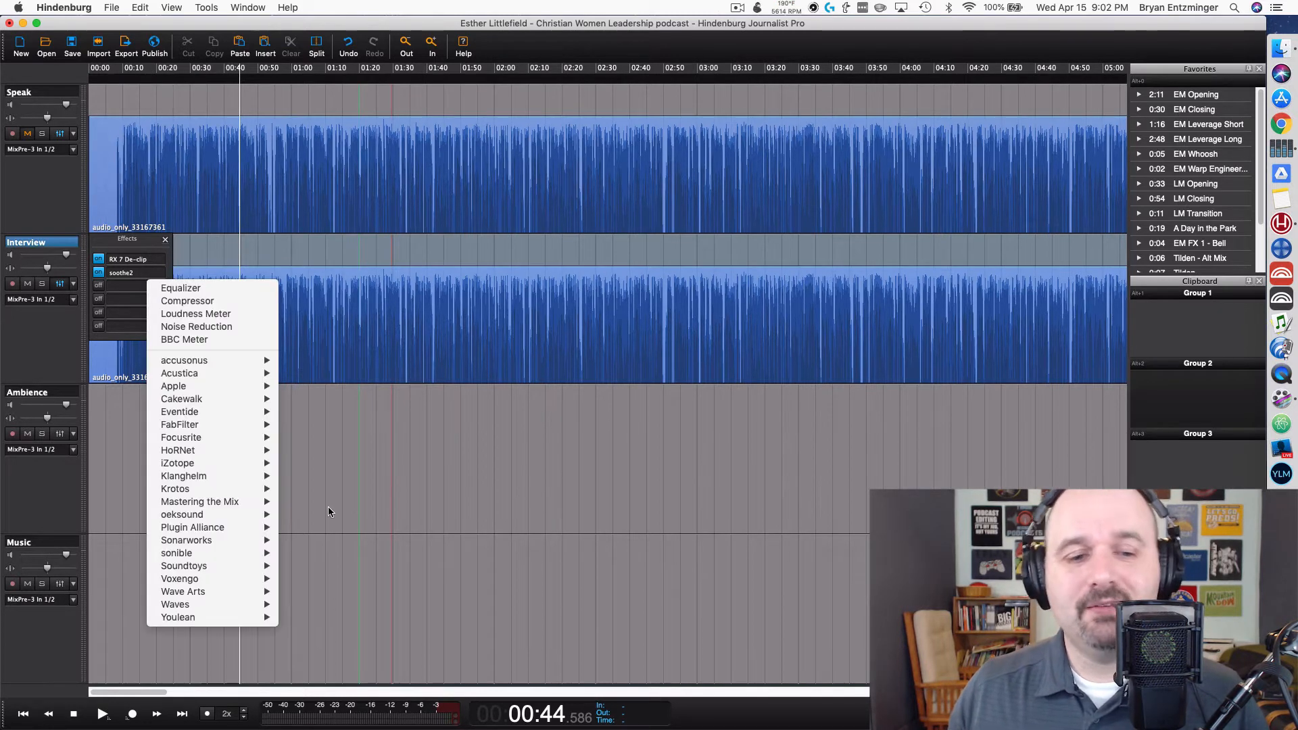
mouse_move(215, 425)
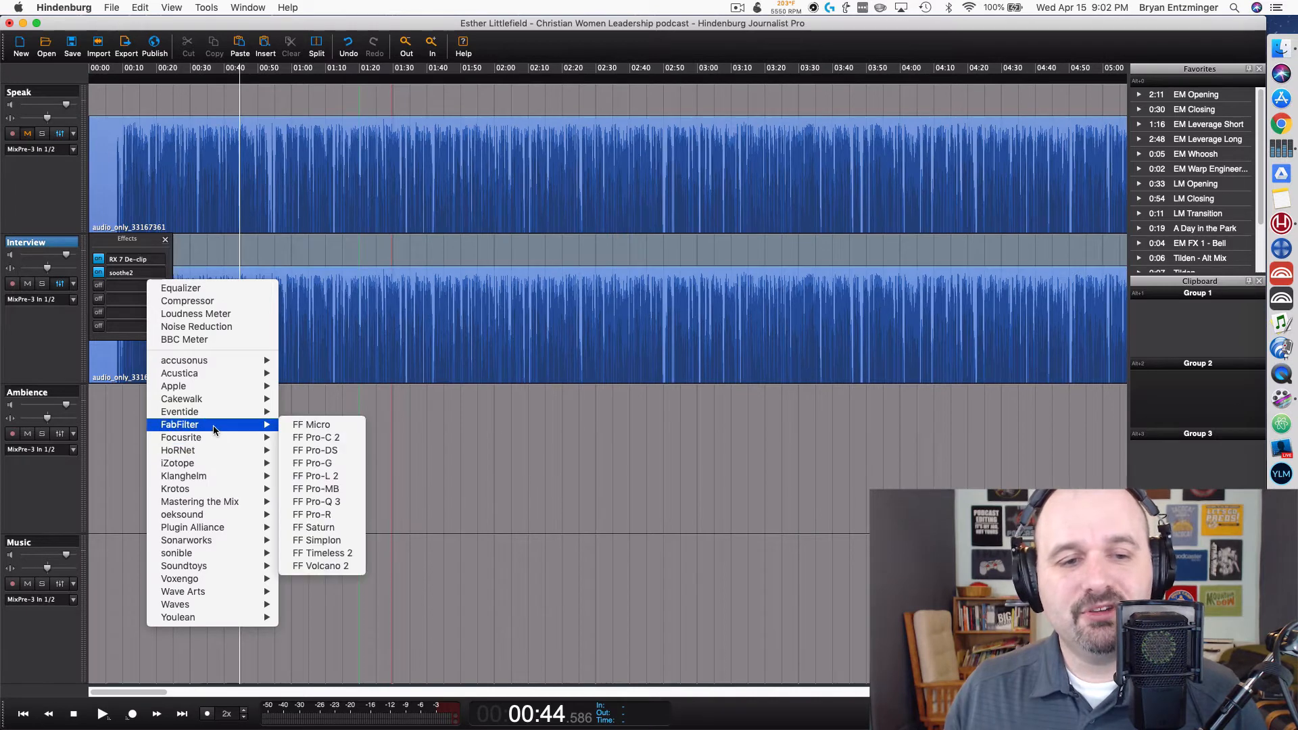
left_click(346, 502)
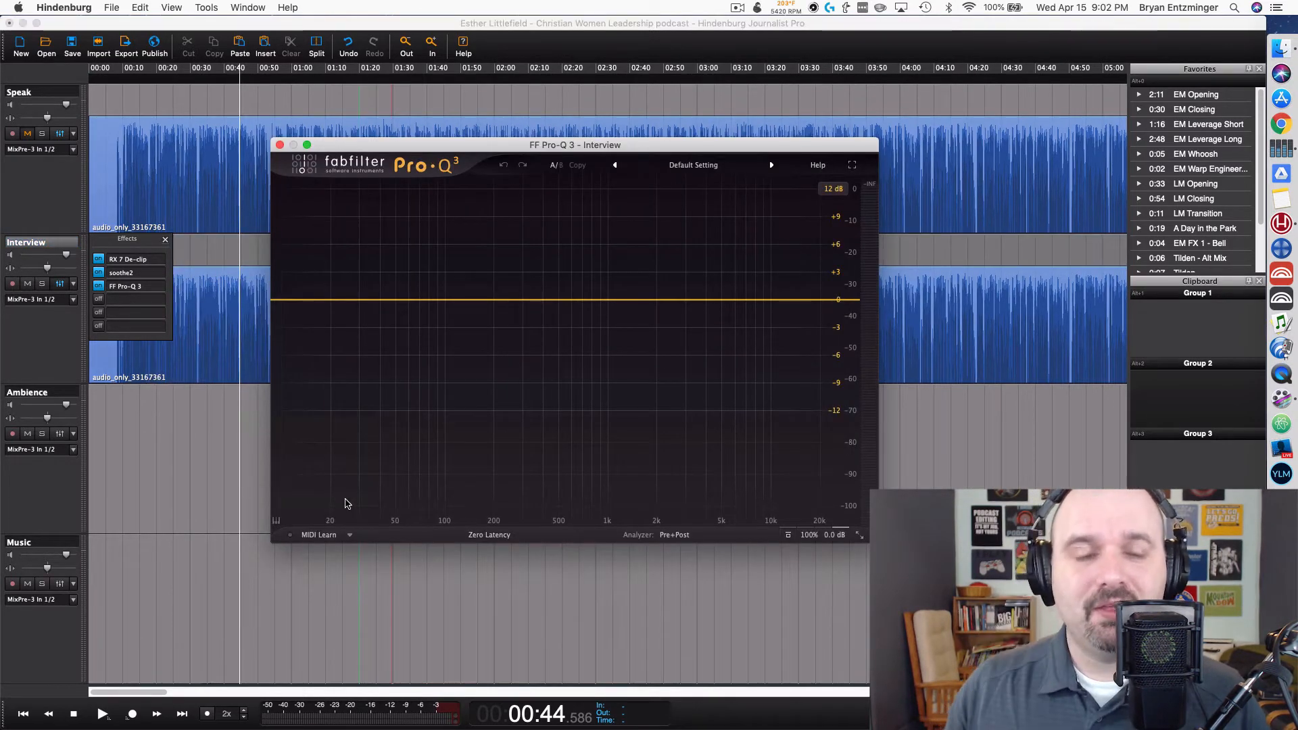
left_click_drag(528, 151, 707, 149)
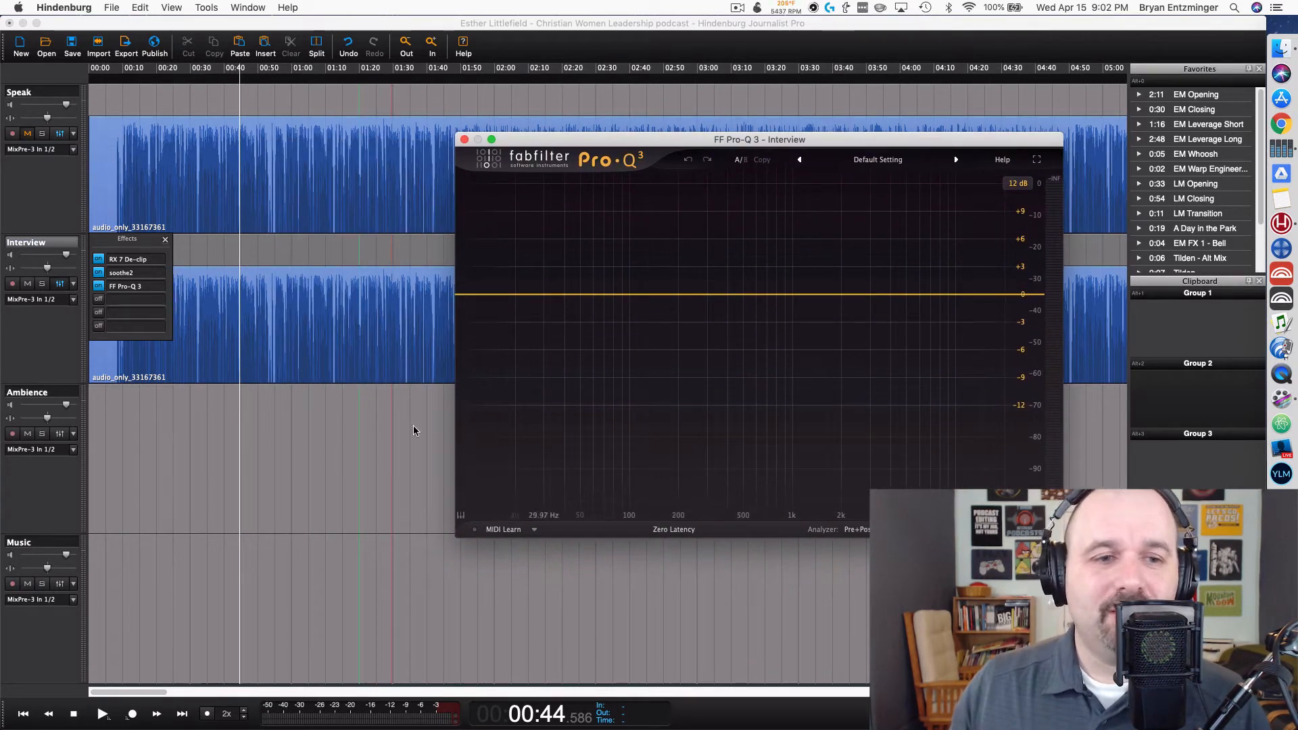
Step: During playback from about 0:18, add a Flat Tilt band in Pro-Q 3 with about +3.2 dB of gain
left_click(152, 384)
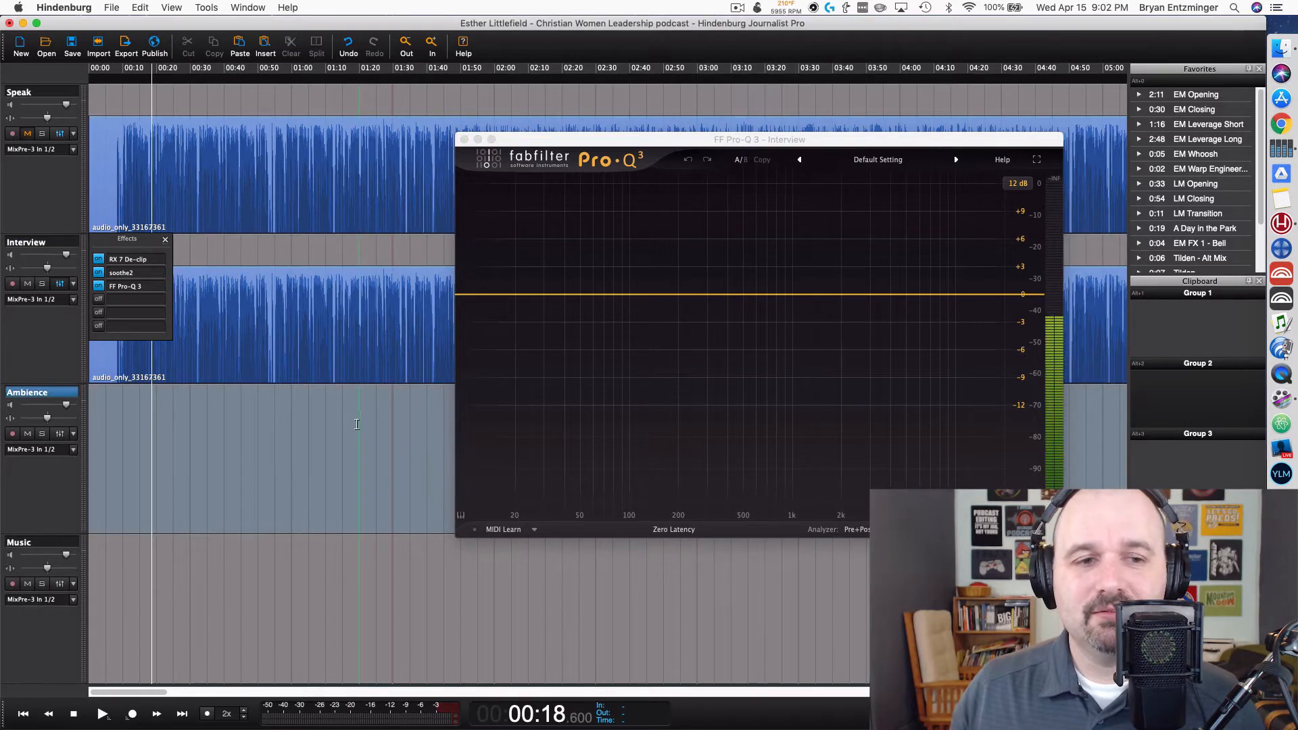
key("space")
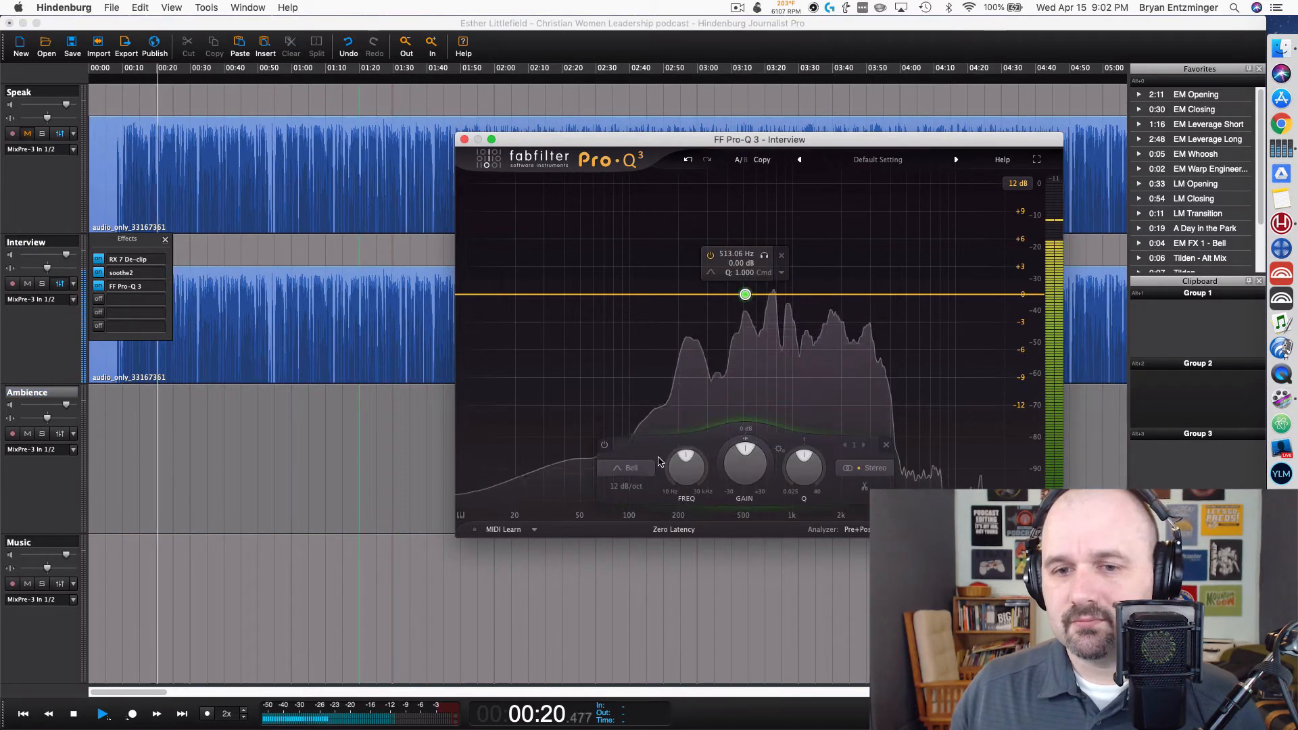
left_click(626, 468)
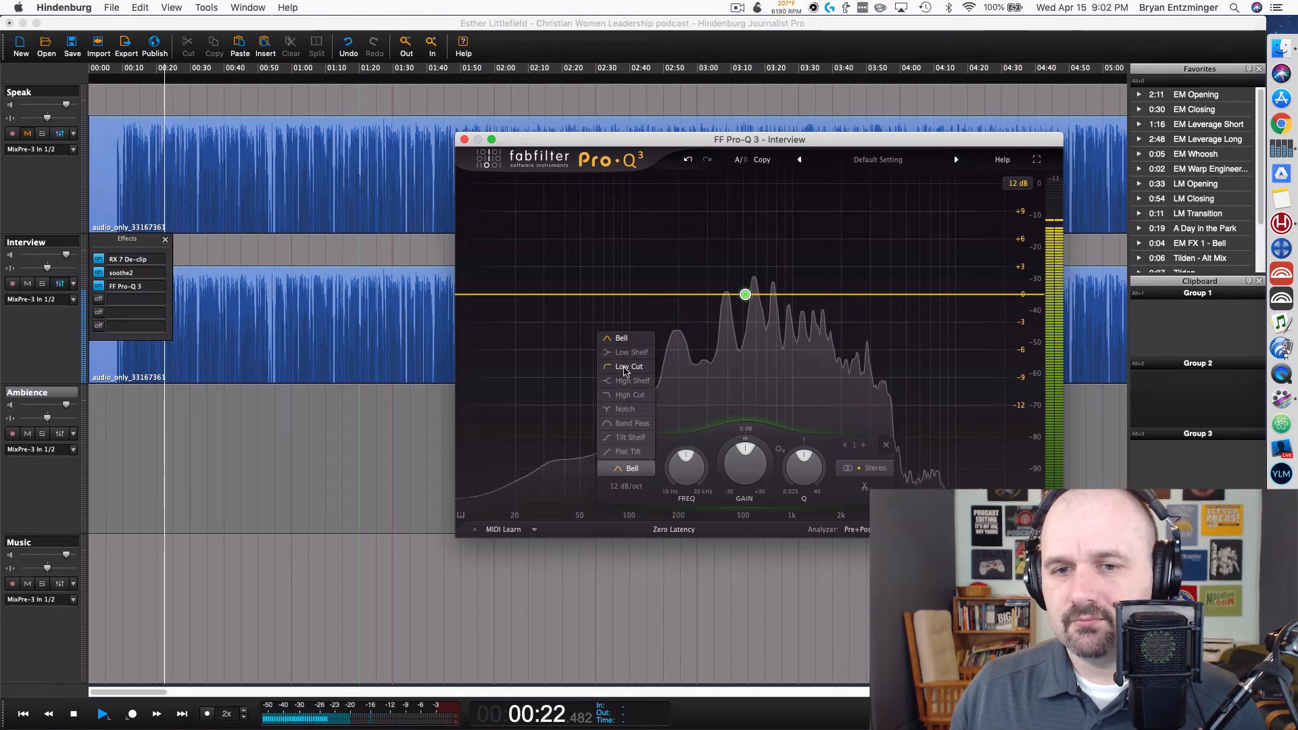
left_click(629, 452)
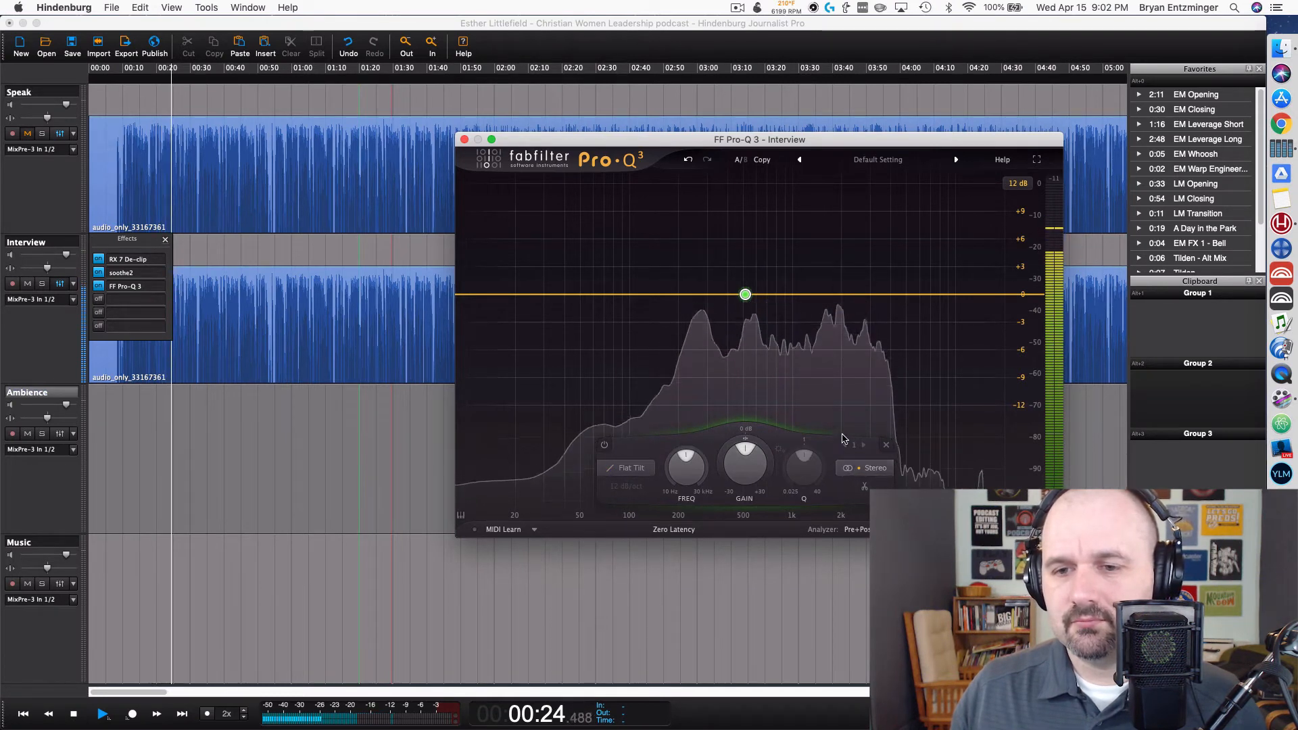
left_click_drag(694, 471, 743, 402)
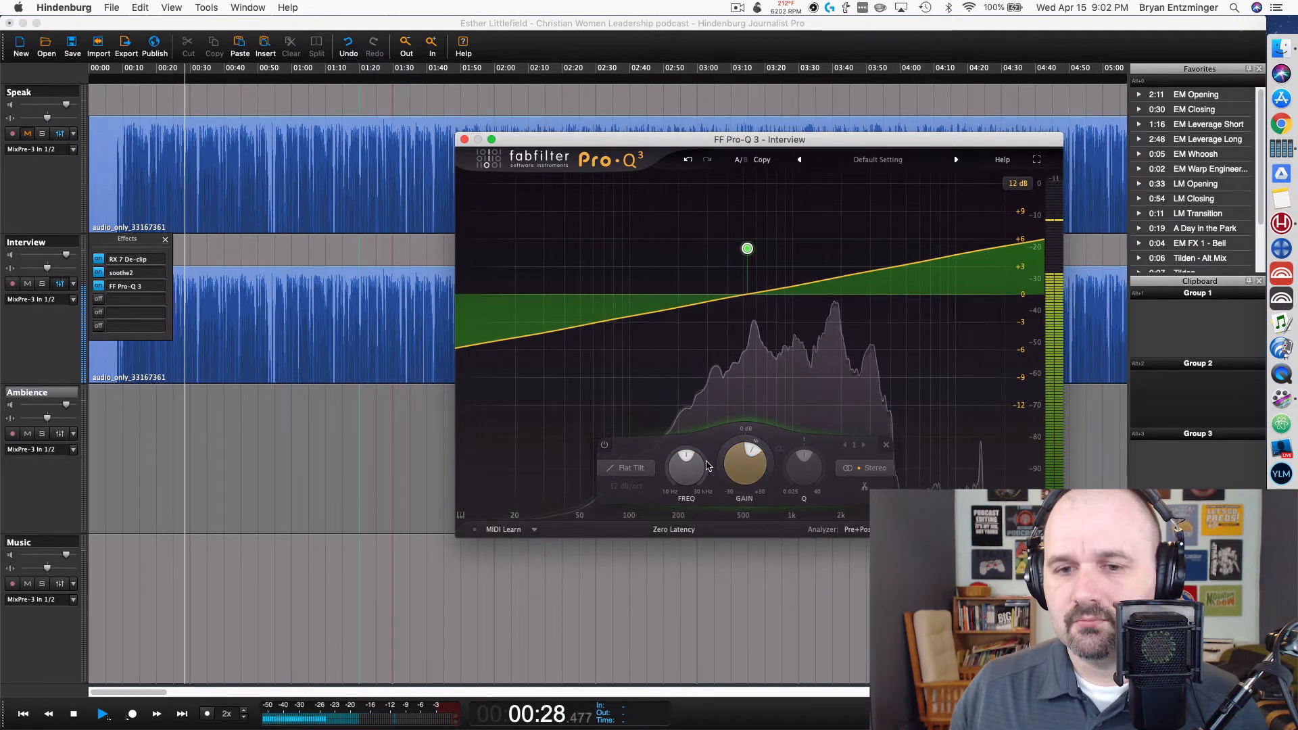
left_click_drag(686, 466, 657, 499)
left_click_drag(745, 467, 747, 492)
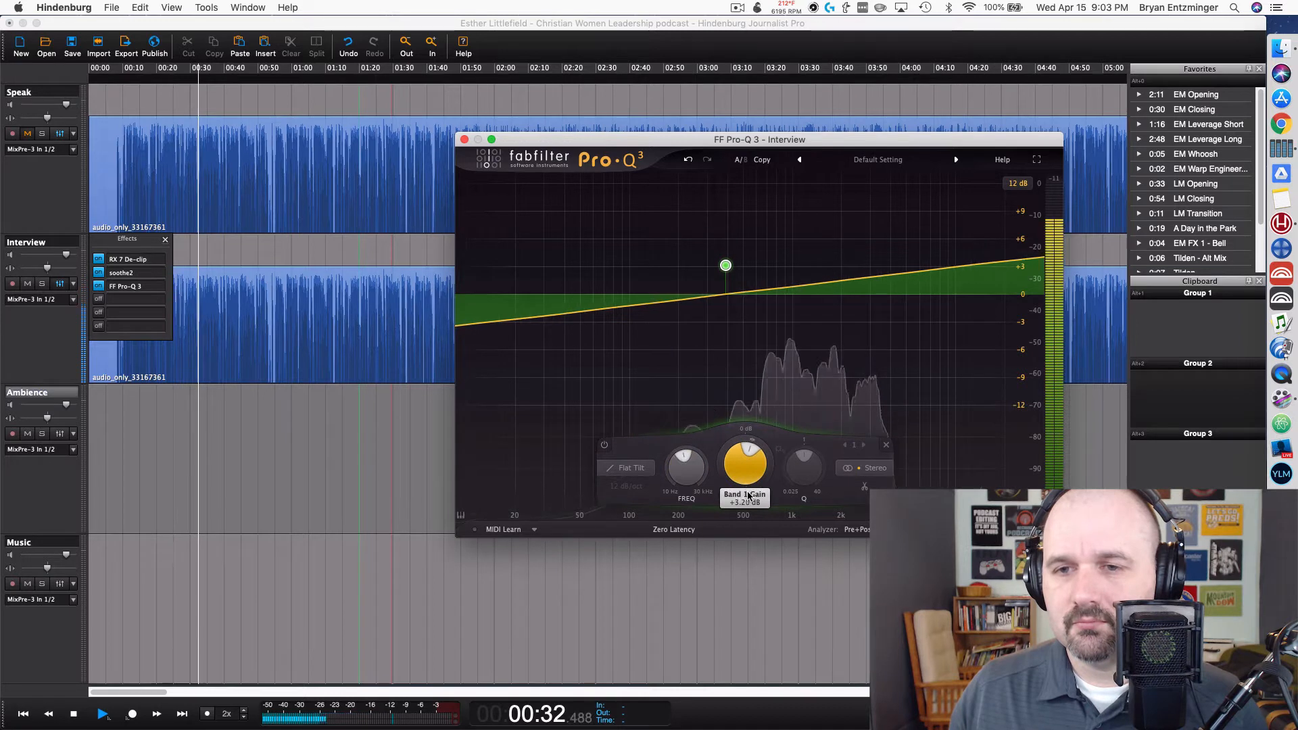
Step: Compare the Flat Tilt band bypassed and active, fine-tune it to about 361 Hz and +3.17 dB, and stop playback
left_click(604, 445)
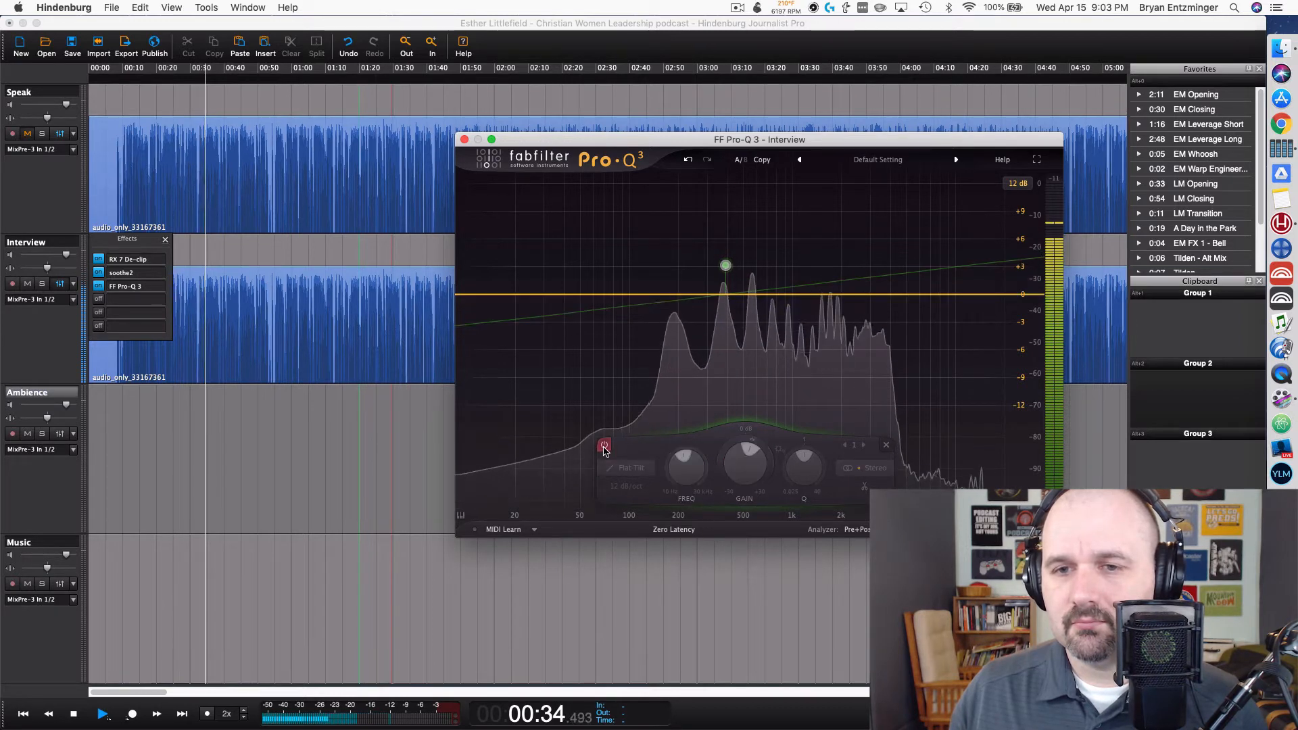
left_click(604, 445)
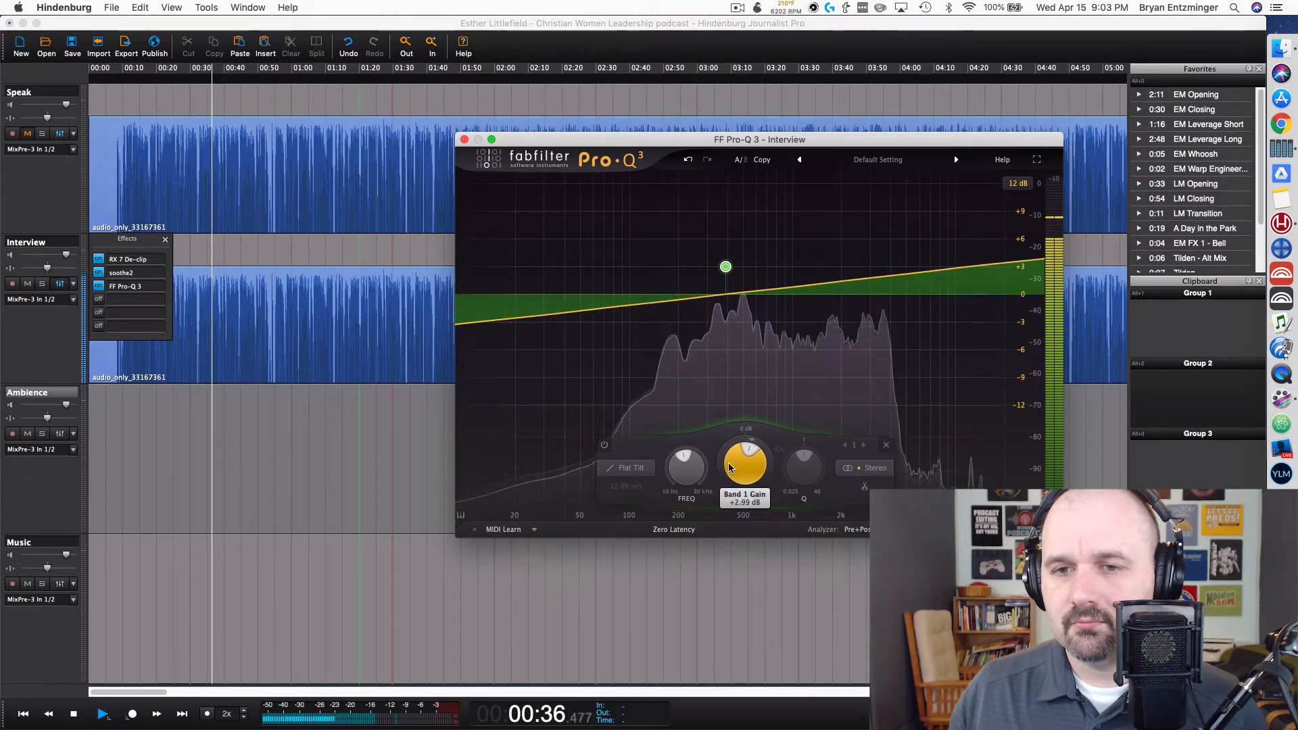
left_click_drag(690, 475, 691, 481)
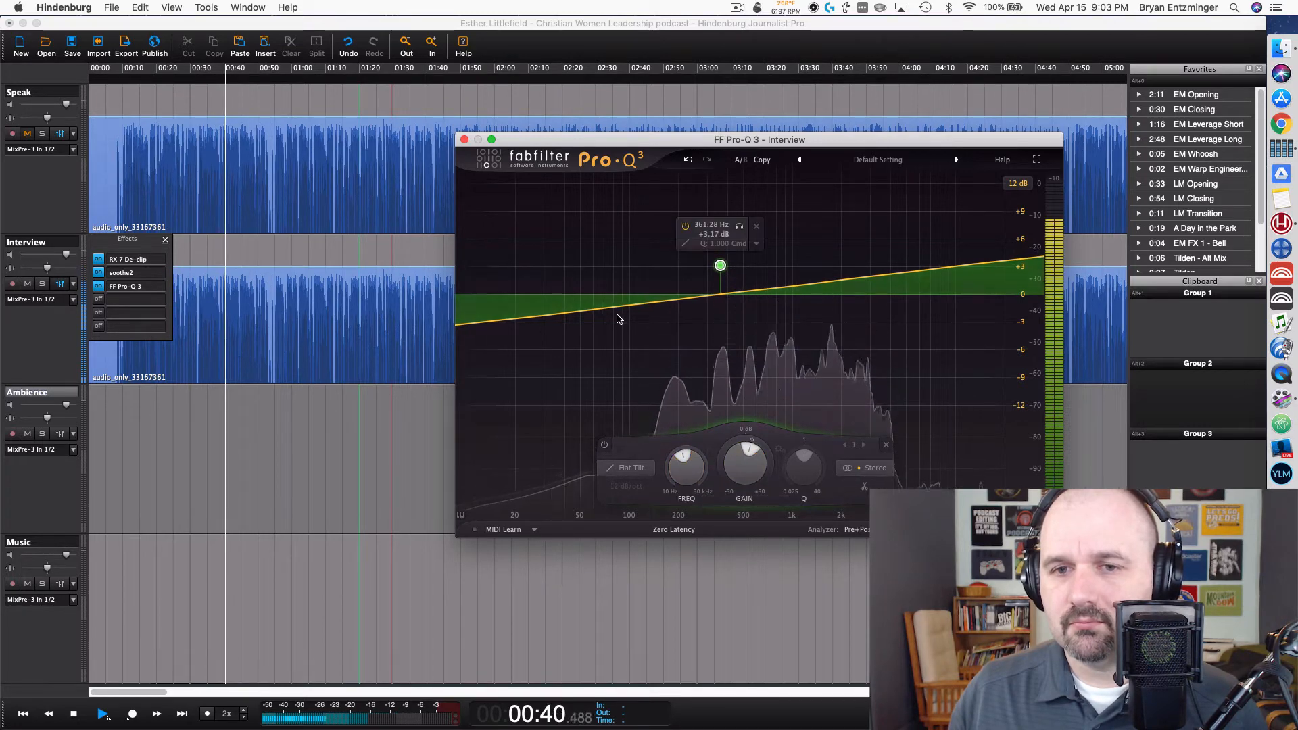
left_click(284, 346)
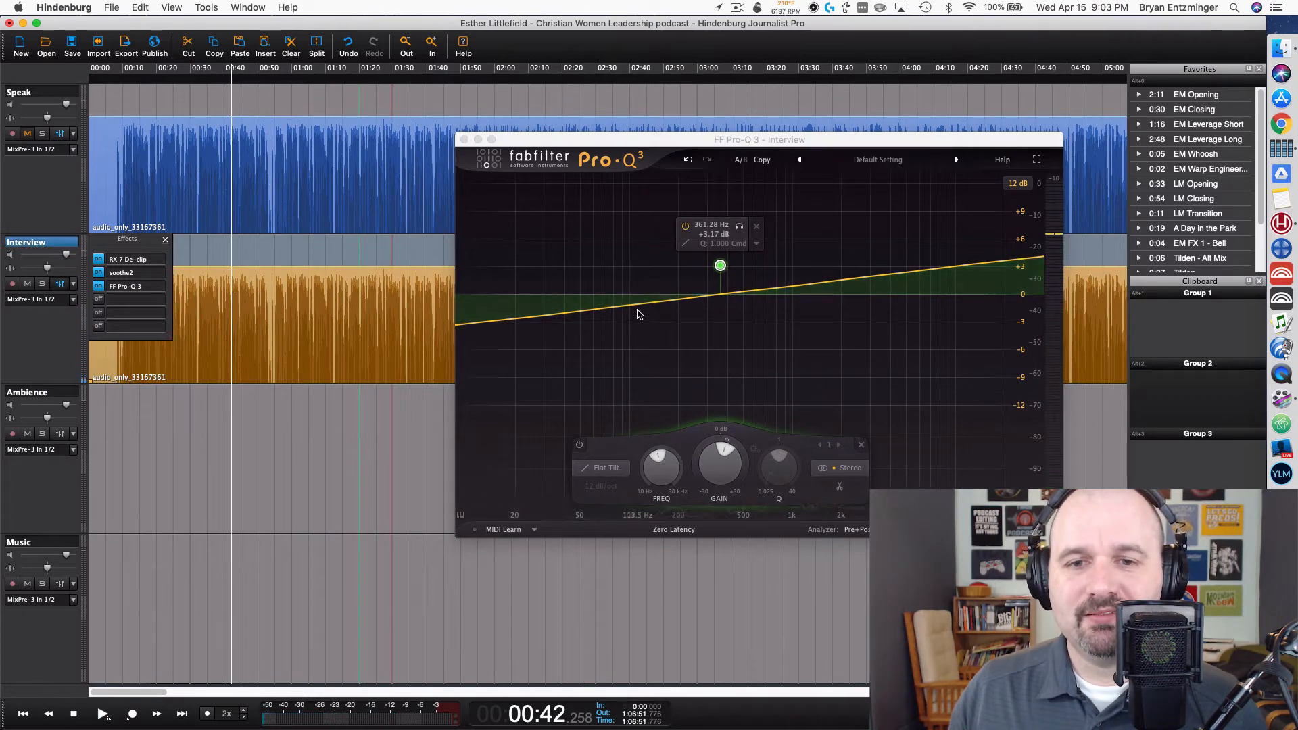
Step: Resume playback and add a second Pro-Q 3 band at about 105 Hz with the Low Cut shape
double_click(211, 356)
left_click(632, 306)
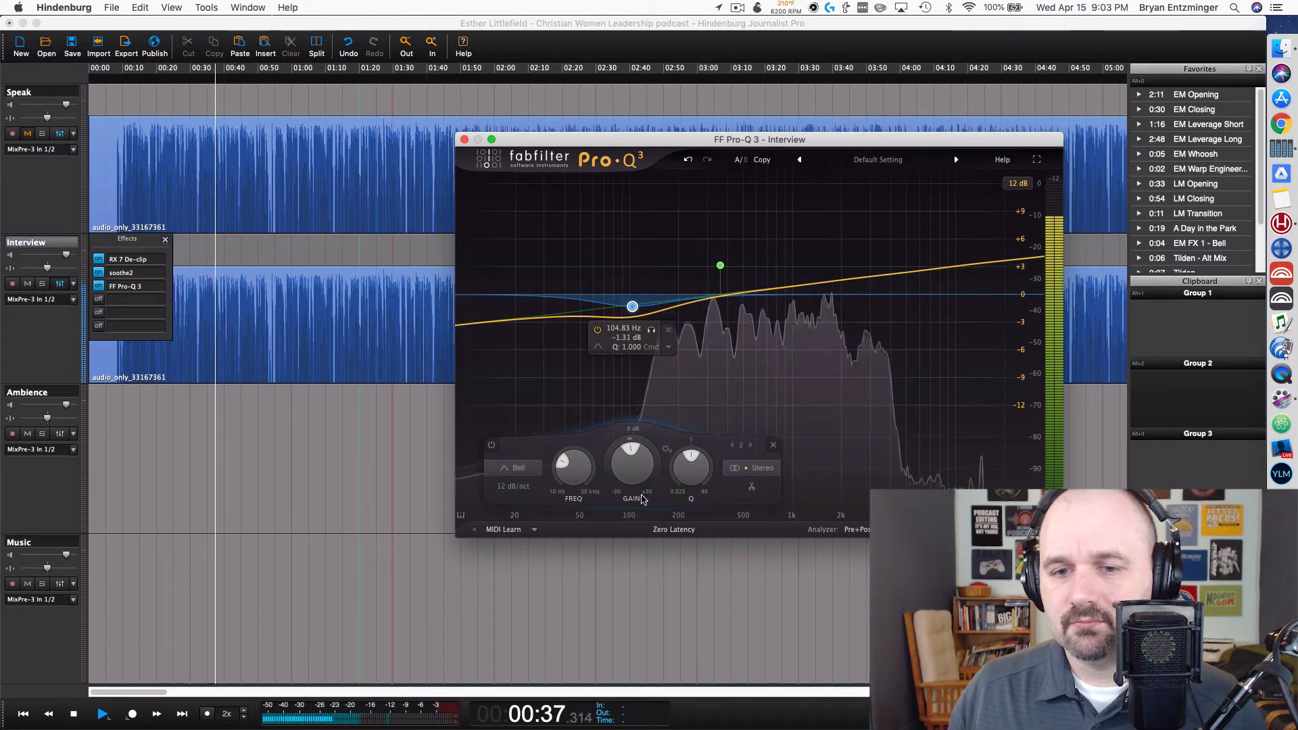
left_click(514, 468)
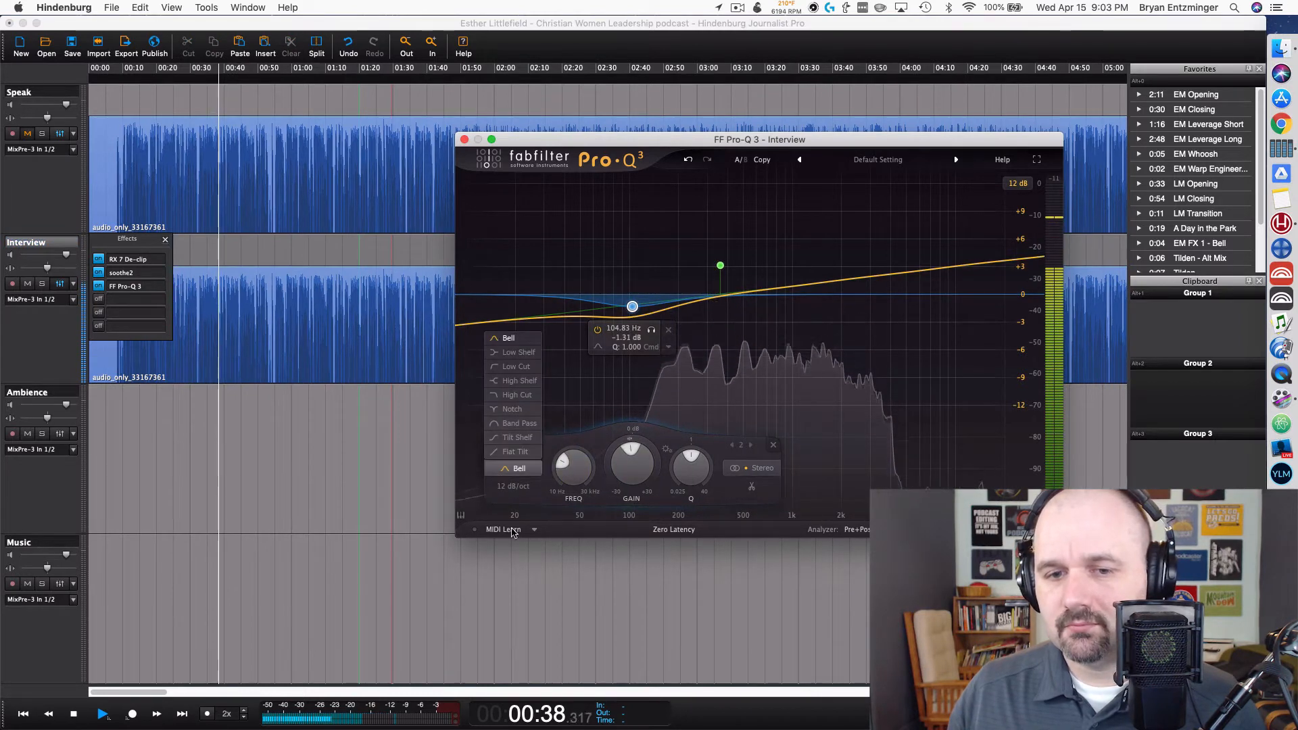
left_click(516, 366)
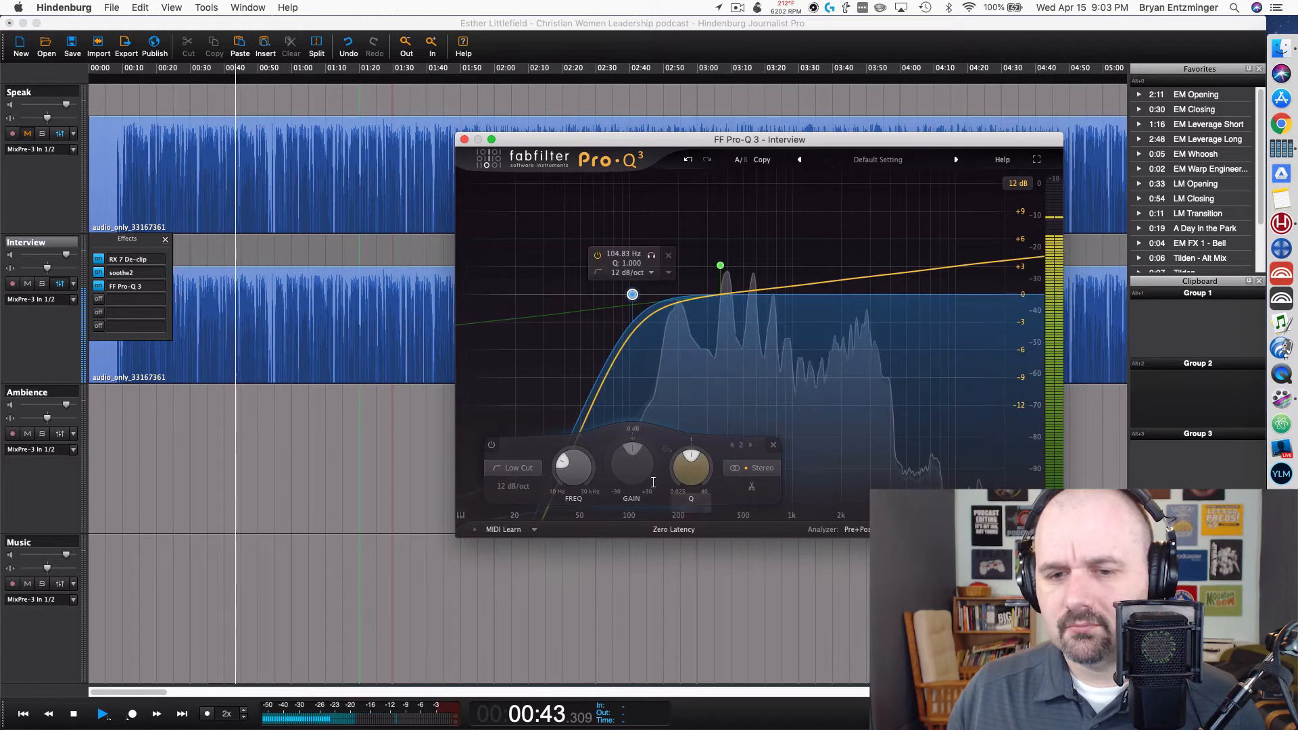
Step: Set the Low Cut band's slope to 24 dB/oct, raise its frequency to about 160 Hz, and compare it bypassed and active
left_click(514, 486)
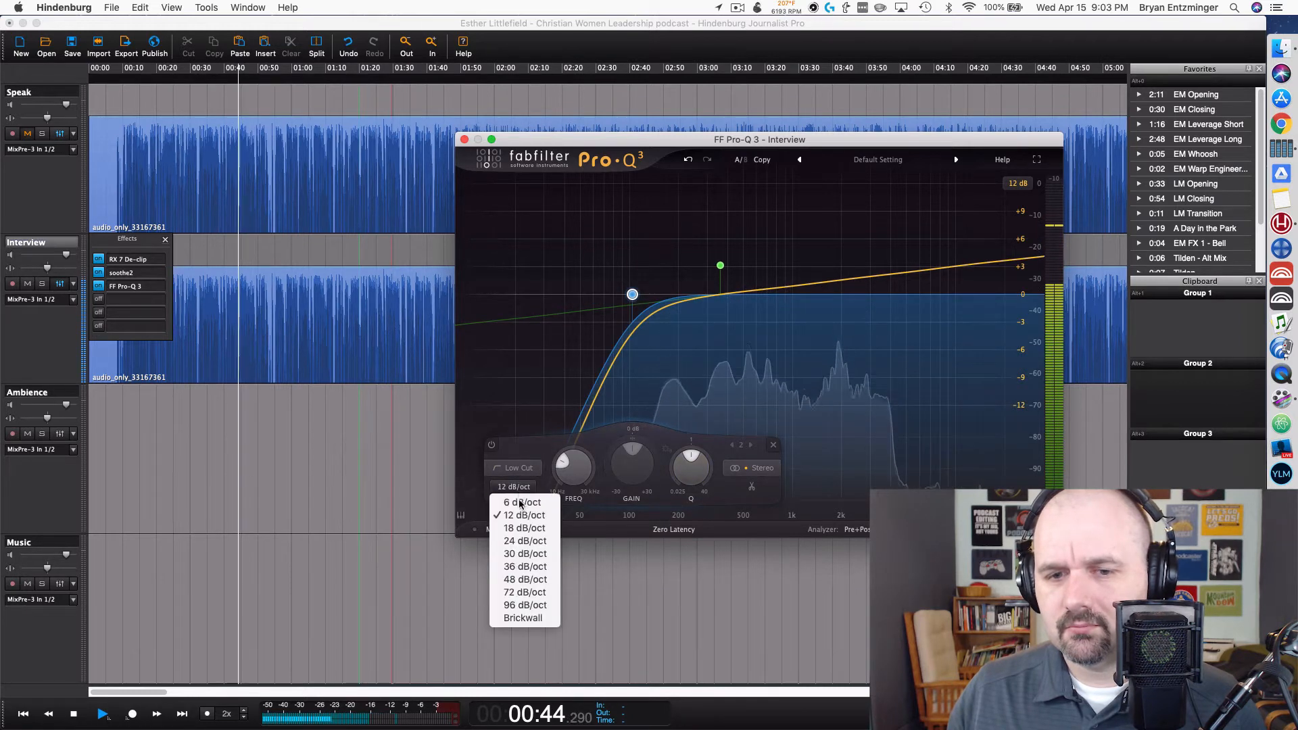
left_click(527, 542)
mouse_move(632, 288)
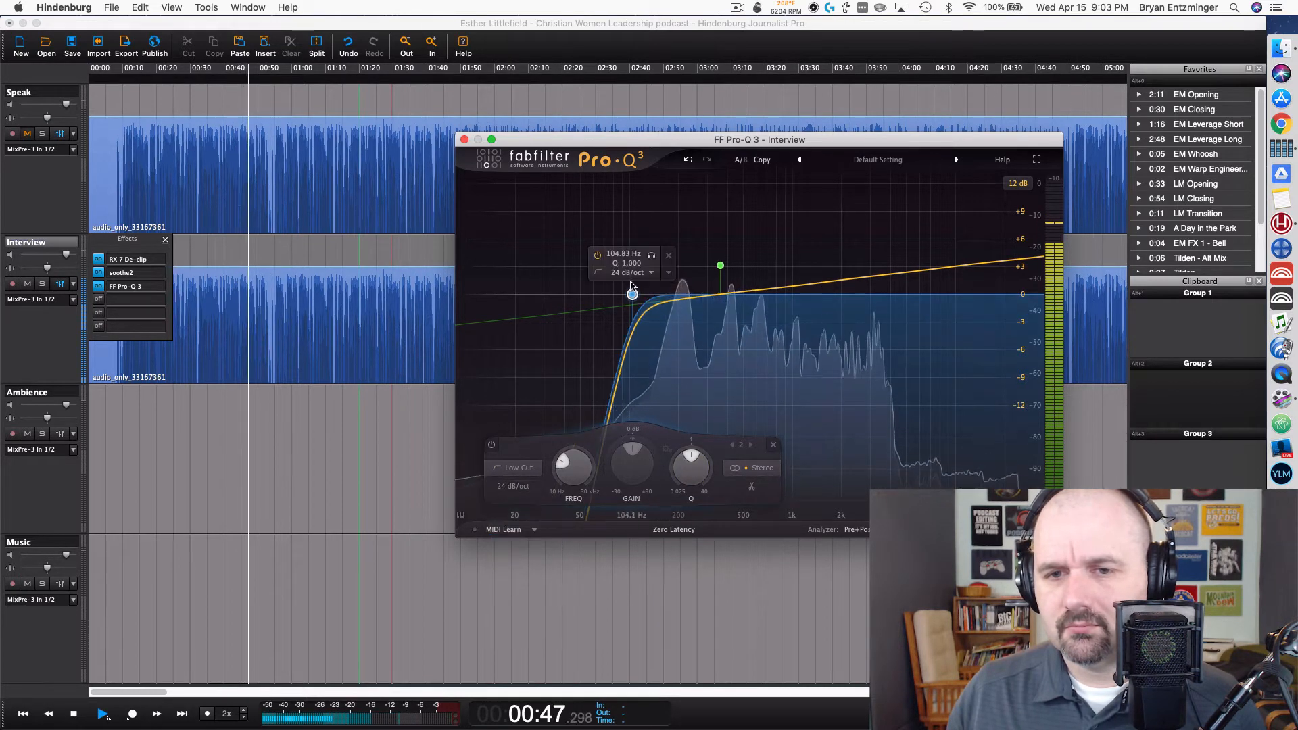
left_click_drag(632, 289, 688, 297)
left_click_drag(675, 298, 666, 299)
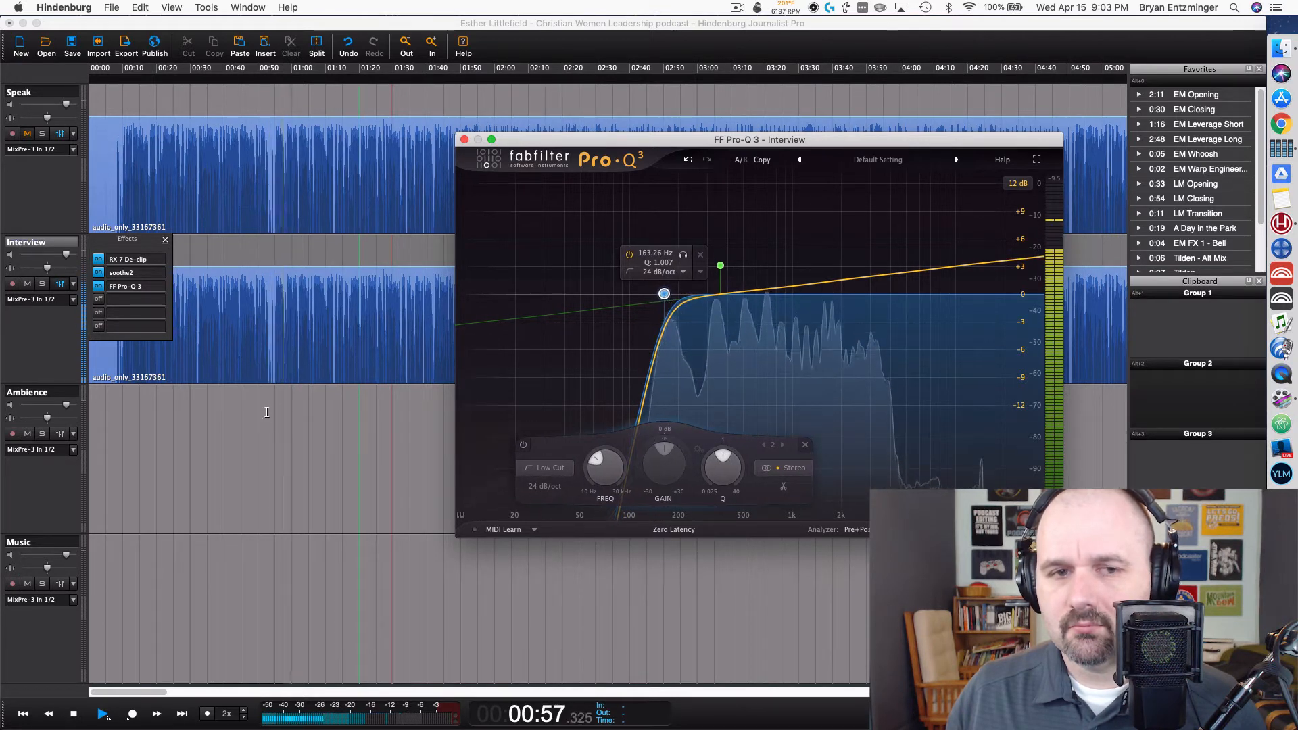
left_click(525, 445)
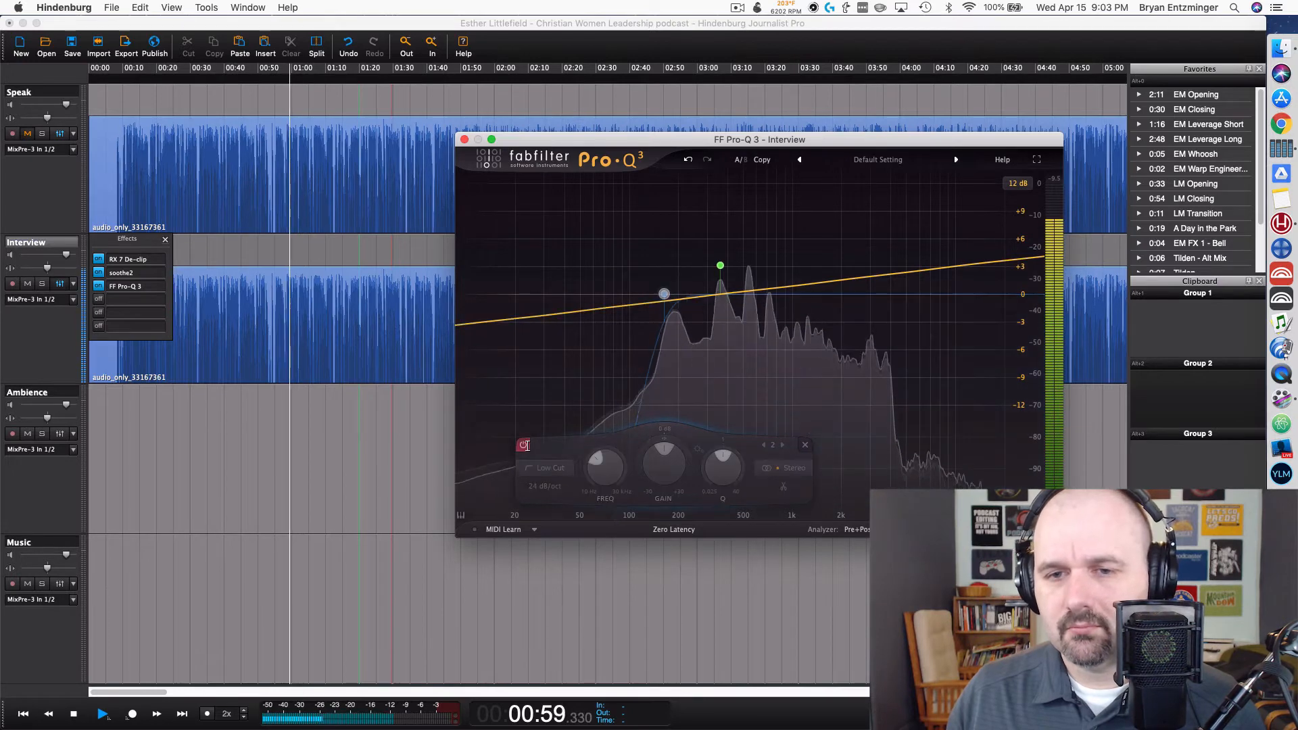
left_click(524, 445)
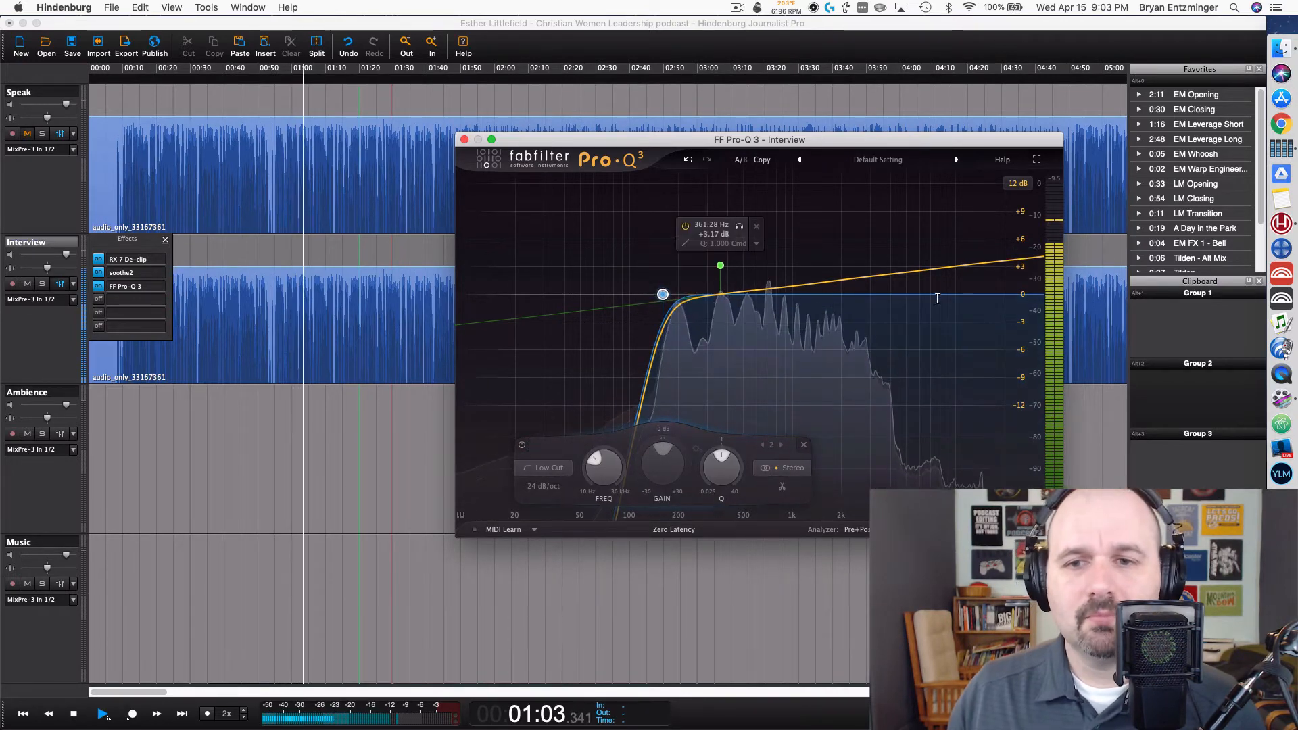
Step: Add a third Pro-Q 3 band with the High Cut shape at about 2940 Hz with Q about 0.82
left_click(895, 276)
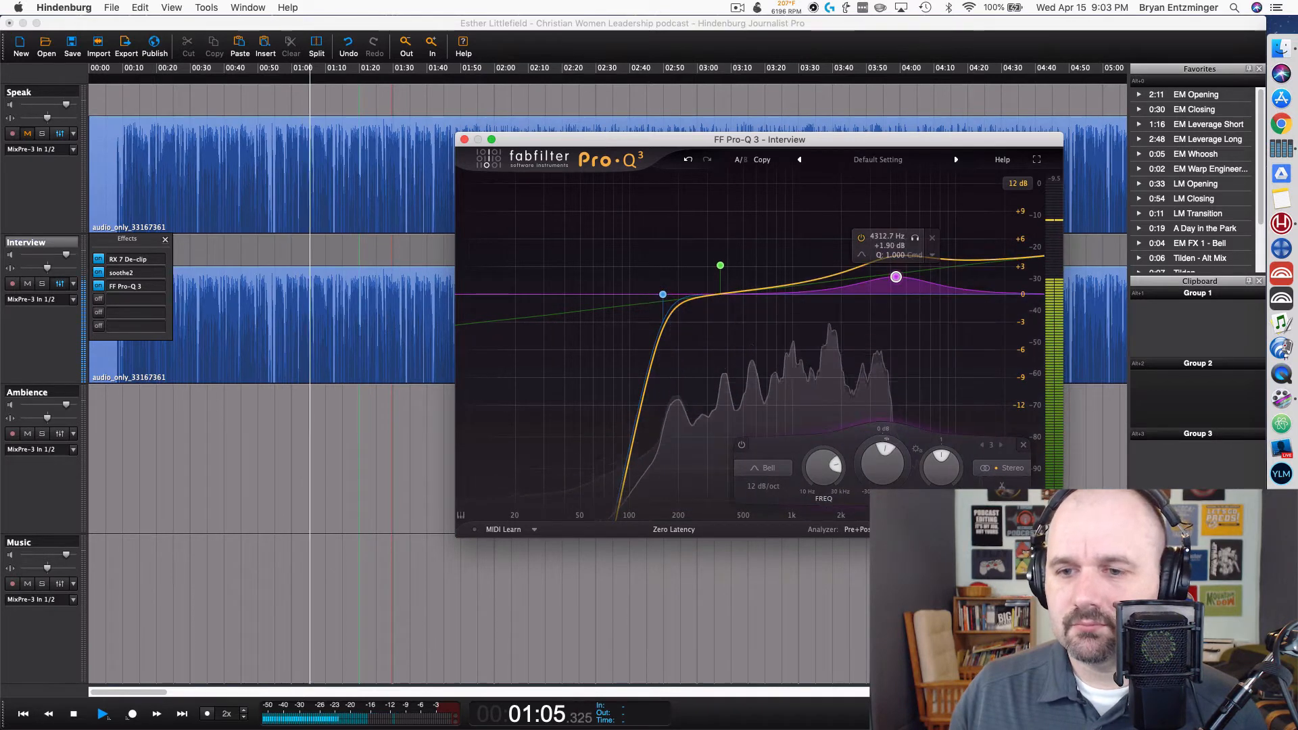
left_click(771, 468)
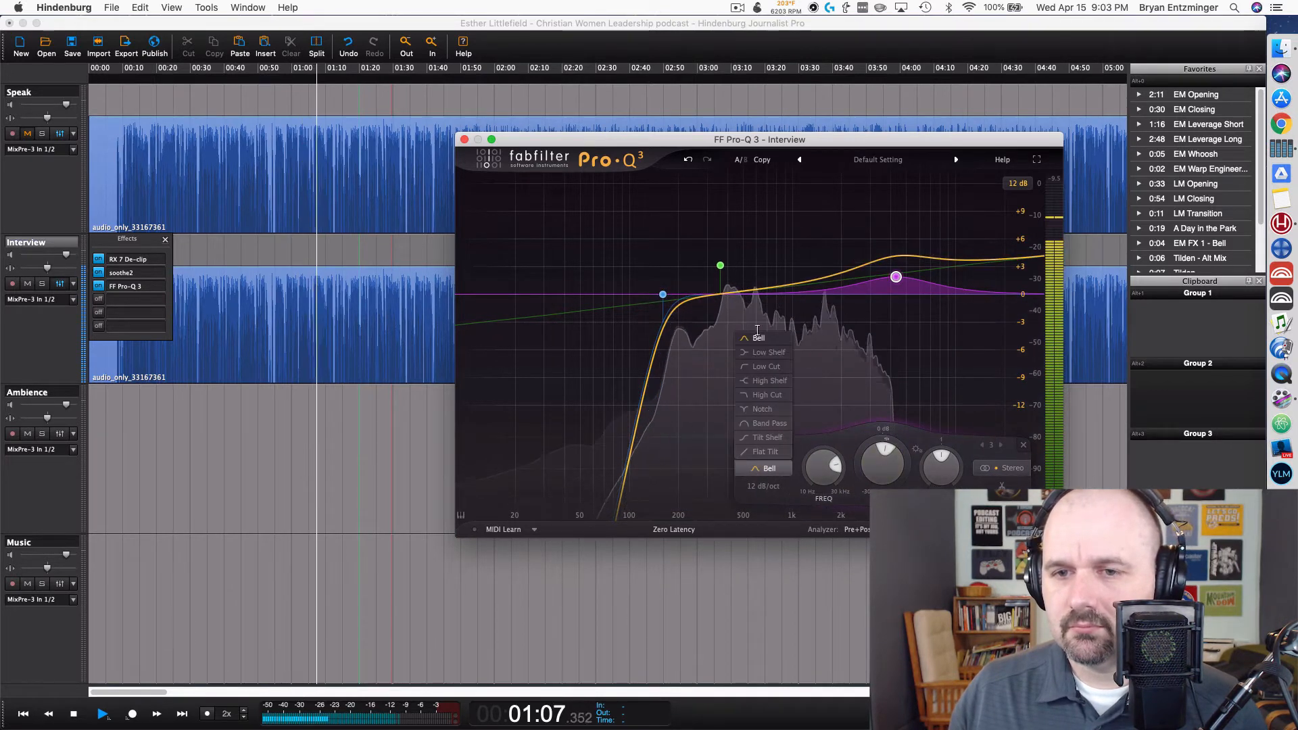
left_click(767, 395)
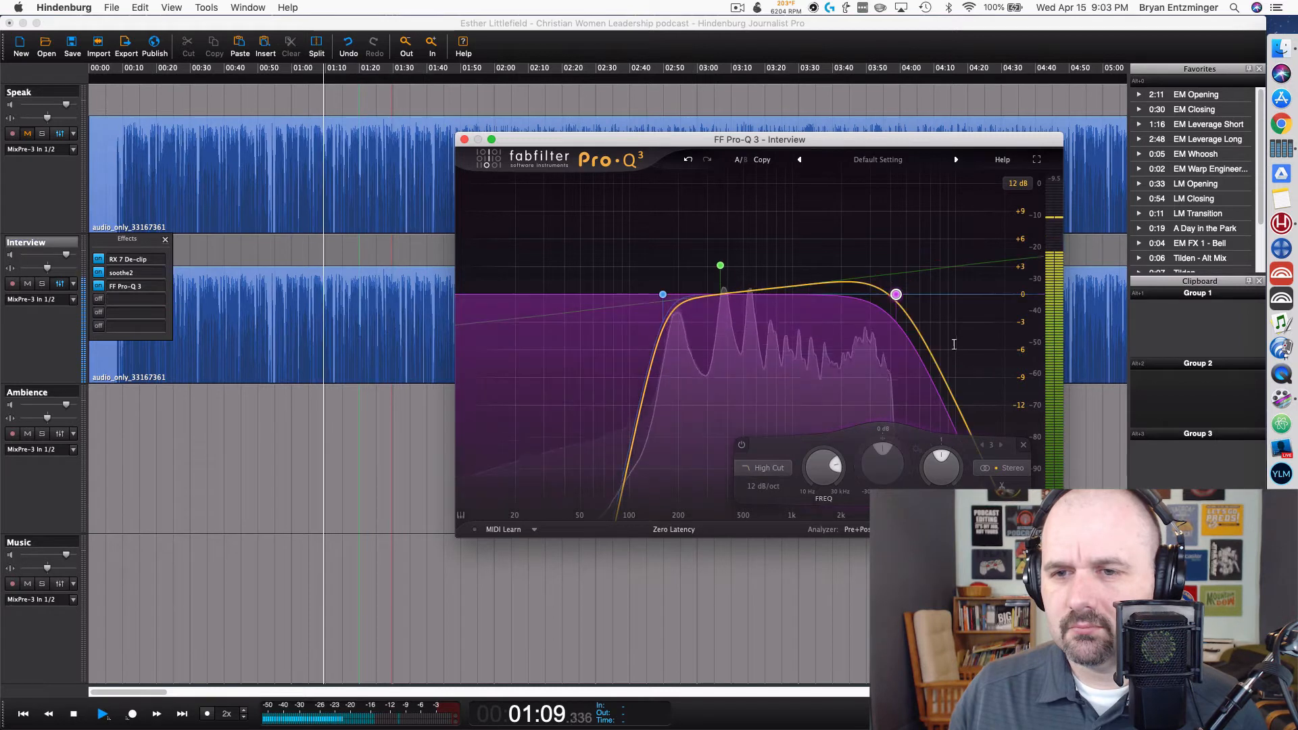
left_click_drag(896, 294, 869, 309)
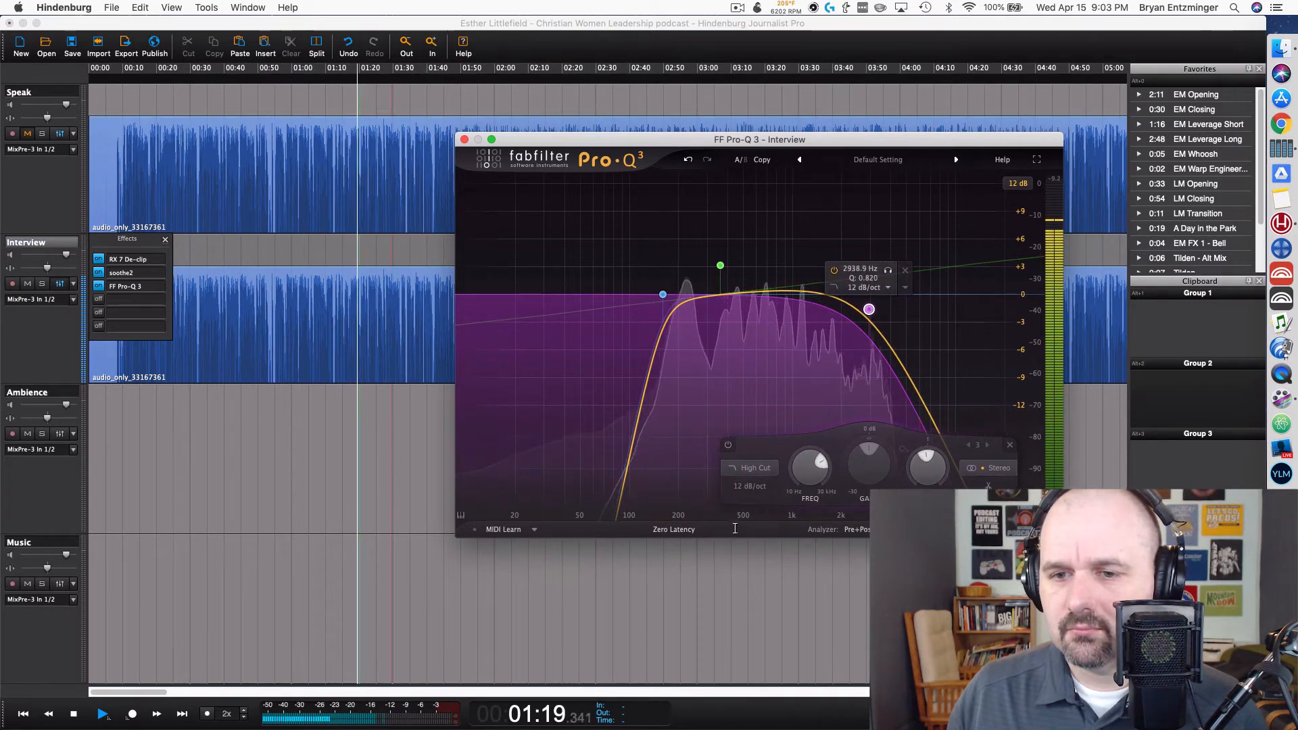
Step: Try a 24 dB/oct High Cut slope, settle on 18 dB/oct at about 4042 Hz, and stop playback near 0:59
left_click(752, 487)
left_click(864, 419)
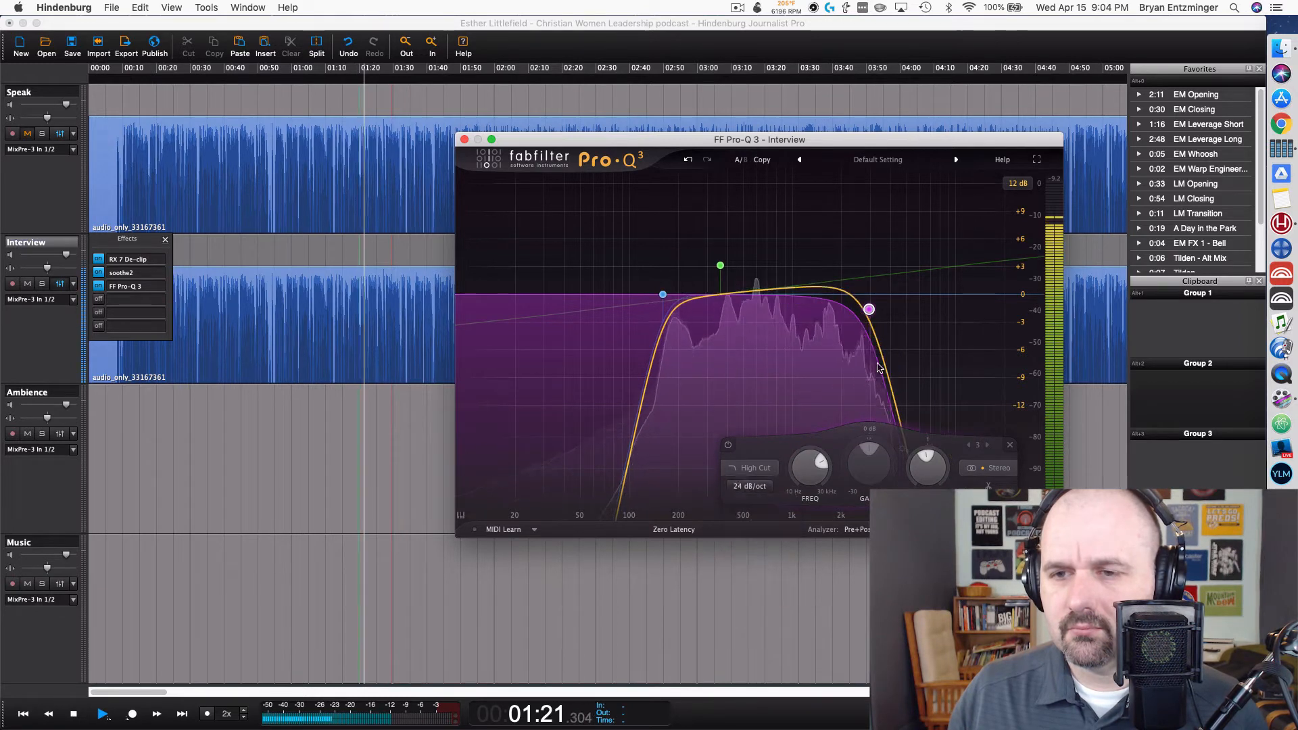
left_click(752, 488)
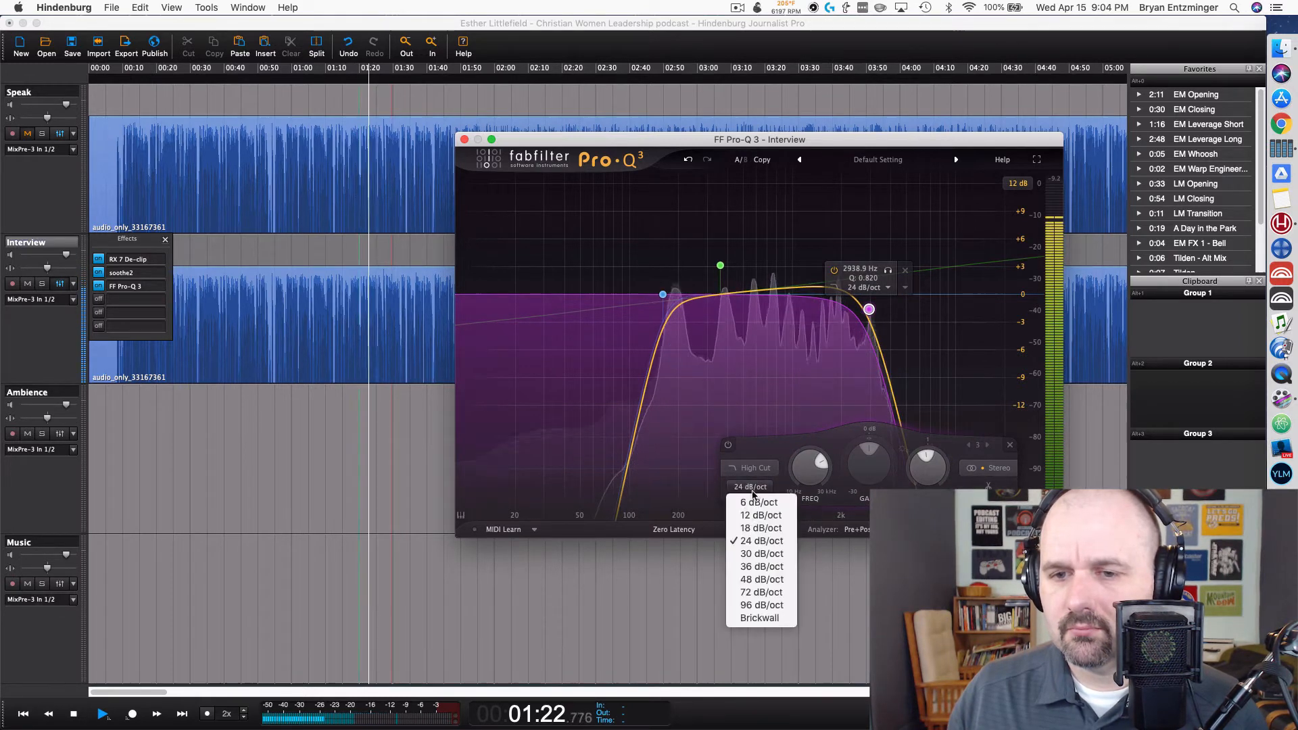
left_click(754, 527)
mouse_move(869, 309)
left_mouse_down()
mouse_move(852, 310)
mouse_move(893, 302)
left_mouse_up()
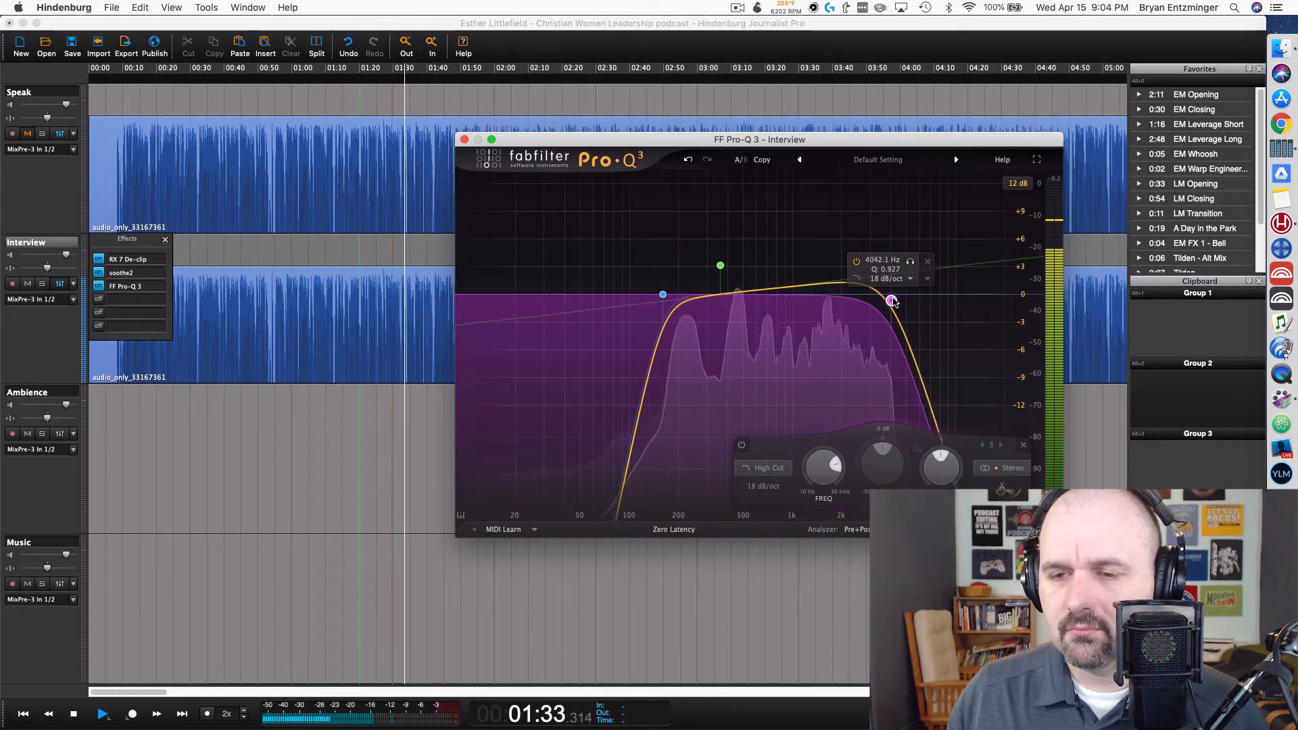
left_click(290, 367)
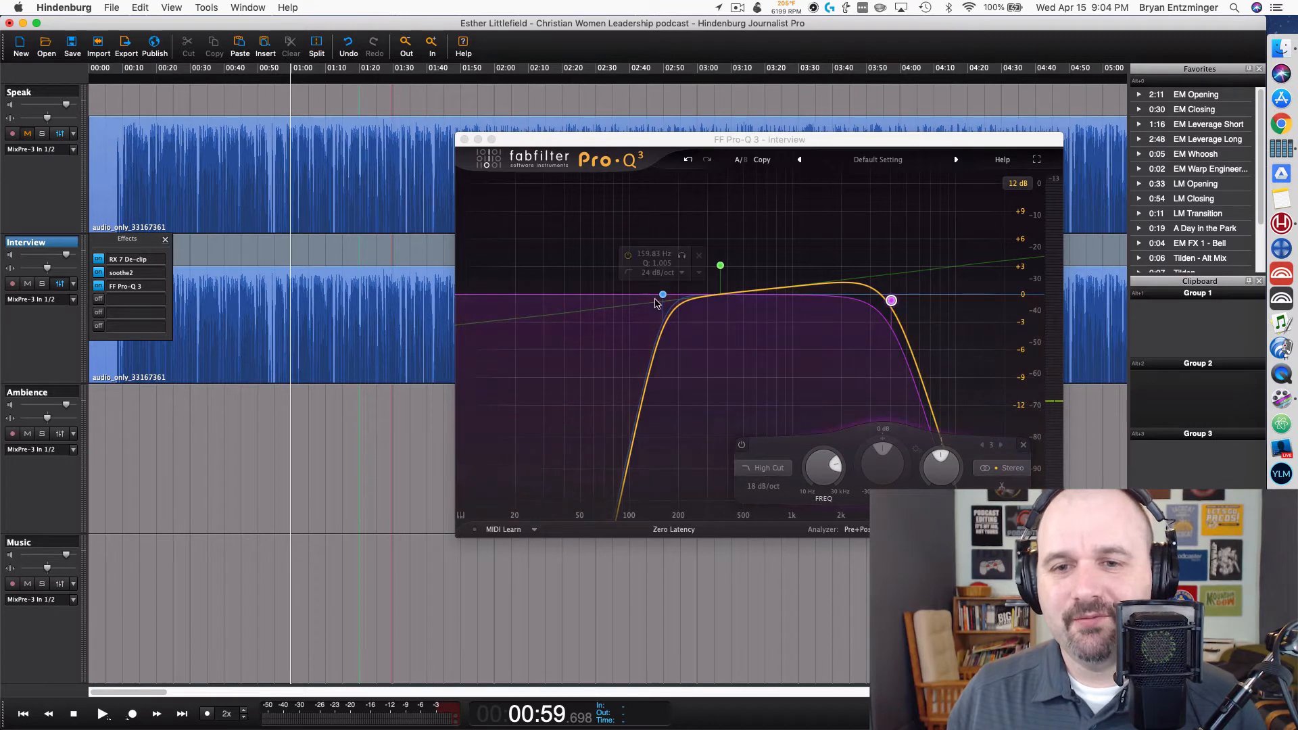
Step: Insert the Waves Scheps Omni Channel before Pro-Q 3 on the Interview track and move its window clear of the tracks' beginning
mouse_move(705, 298)
mouse_move(867, 298)
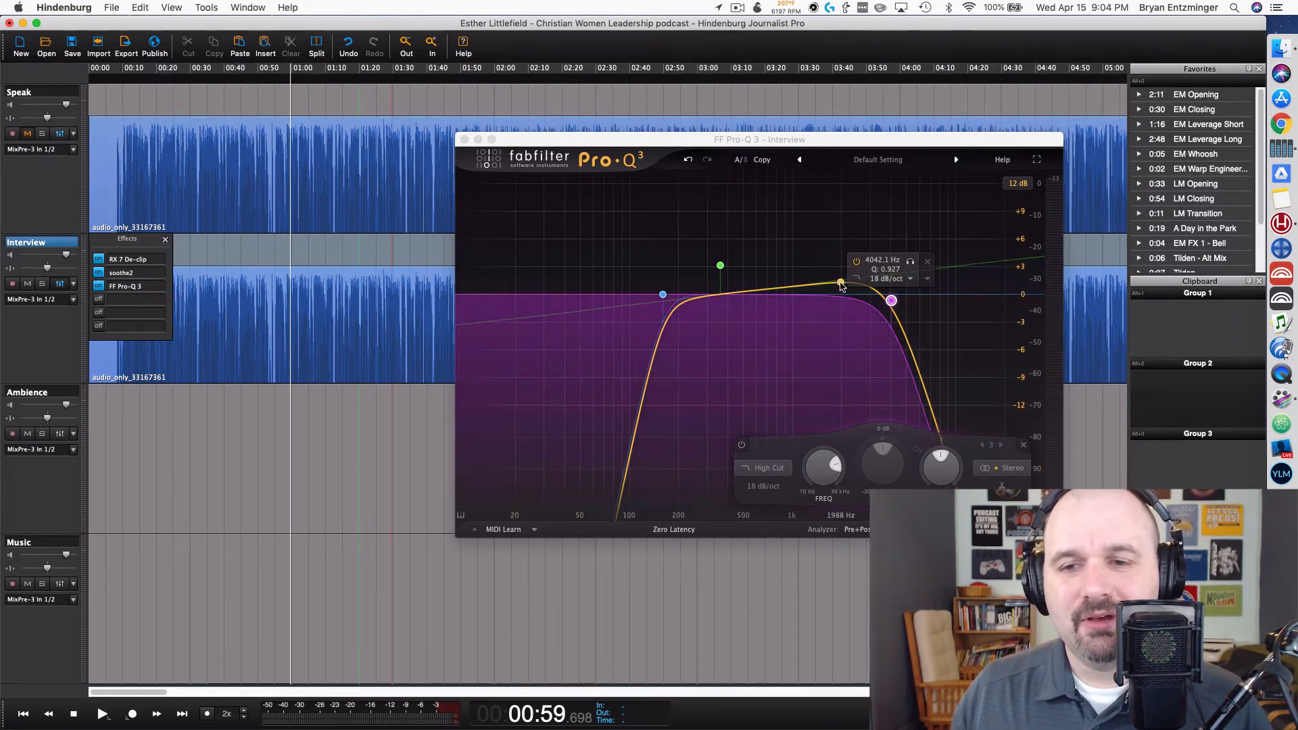
left_click(120, 285)
left_click(120, 285)
left_click(122, 287)
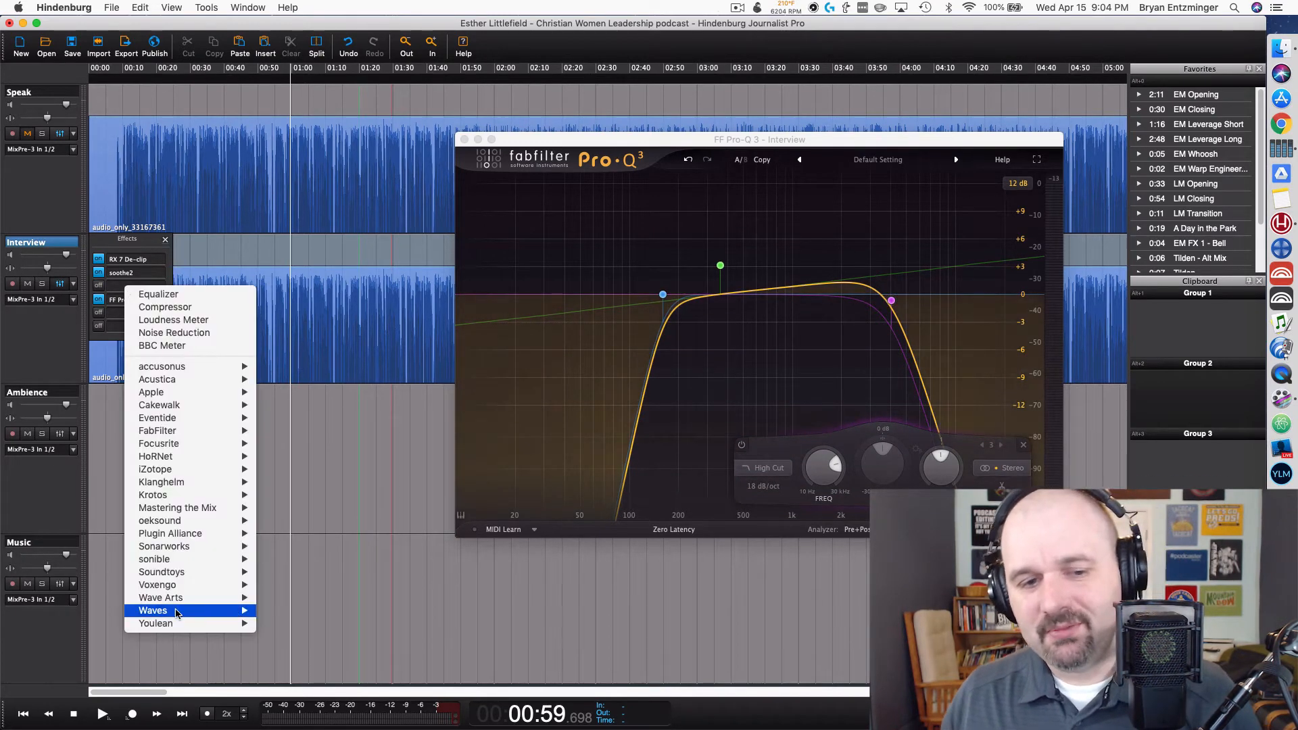
mouse_move(196, 613)
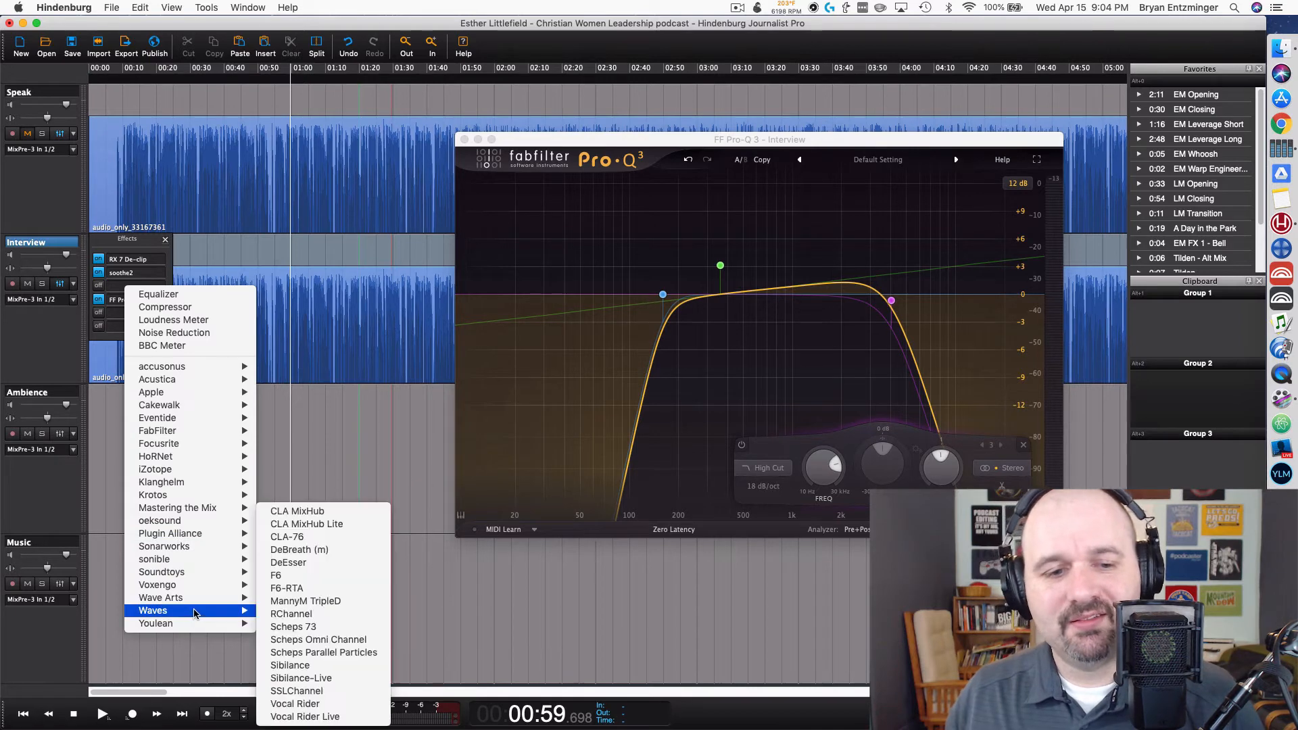
left_click(331, 640)
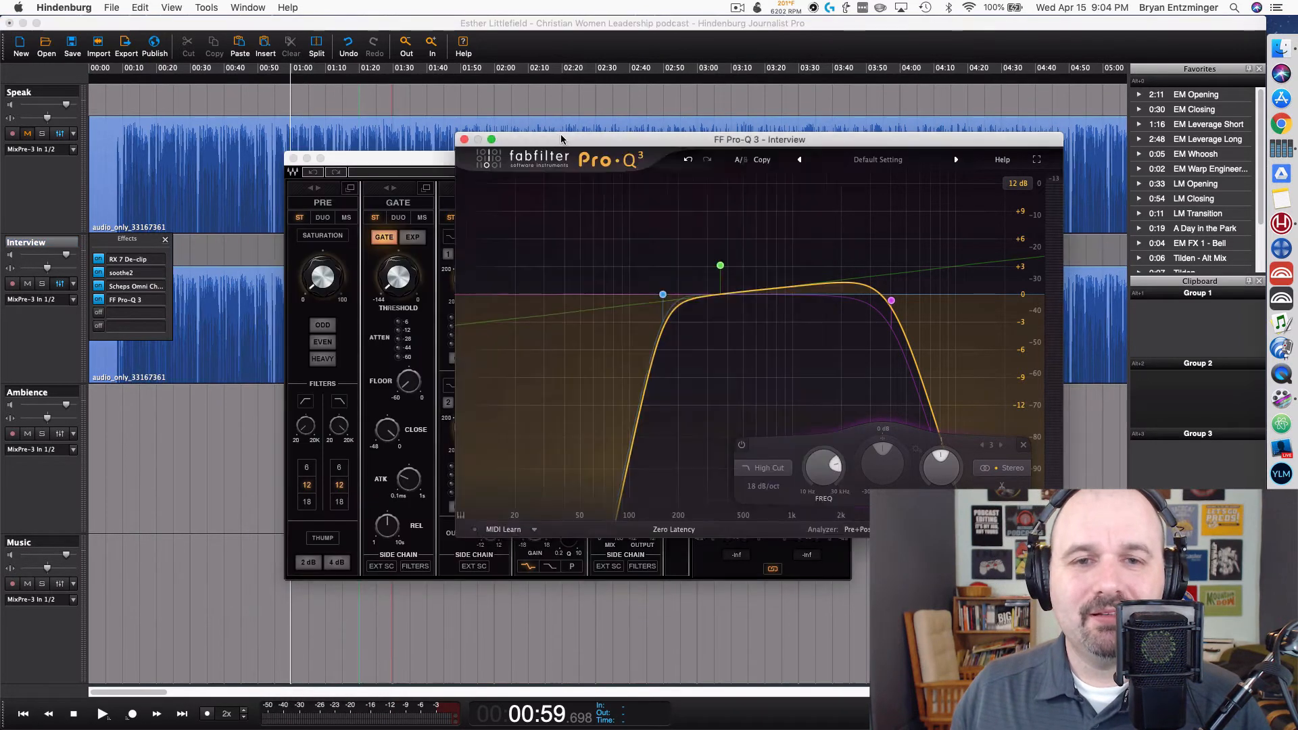
left_click_drag(461, 158, 662, 115)
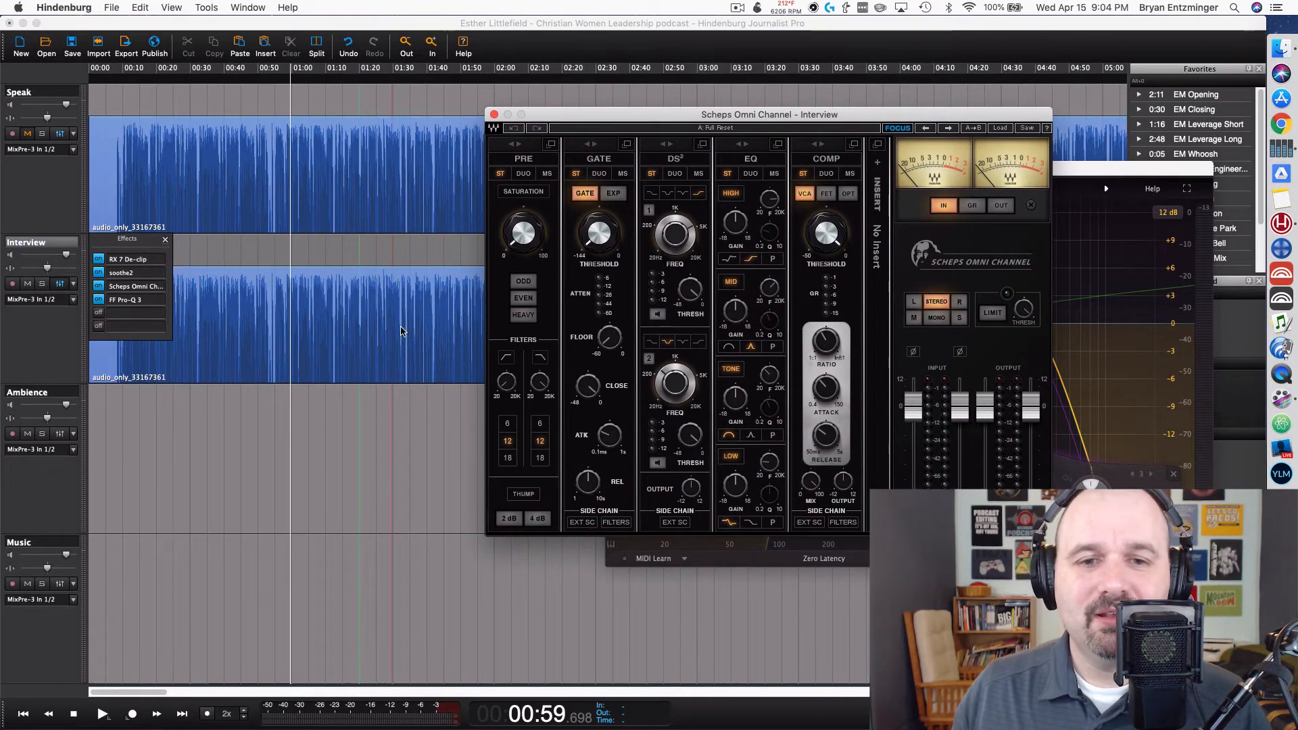
Step: Add Odd saturation in Scheps Omni Channel, play from about 1:05, and raise the saturation to about 80
left_click(314, 252)
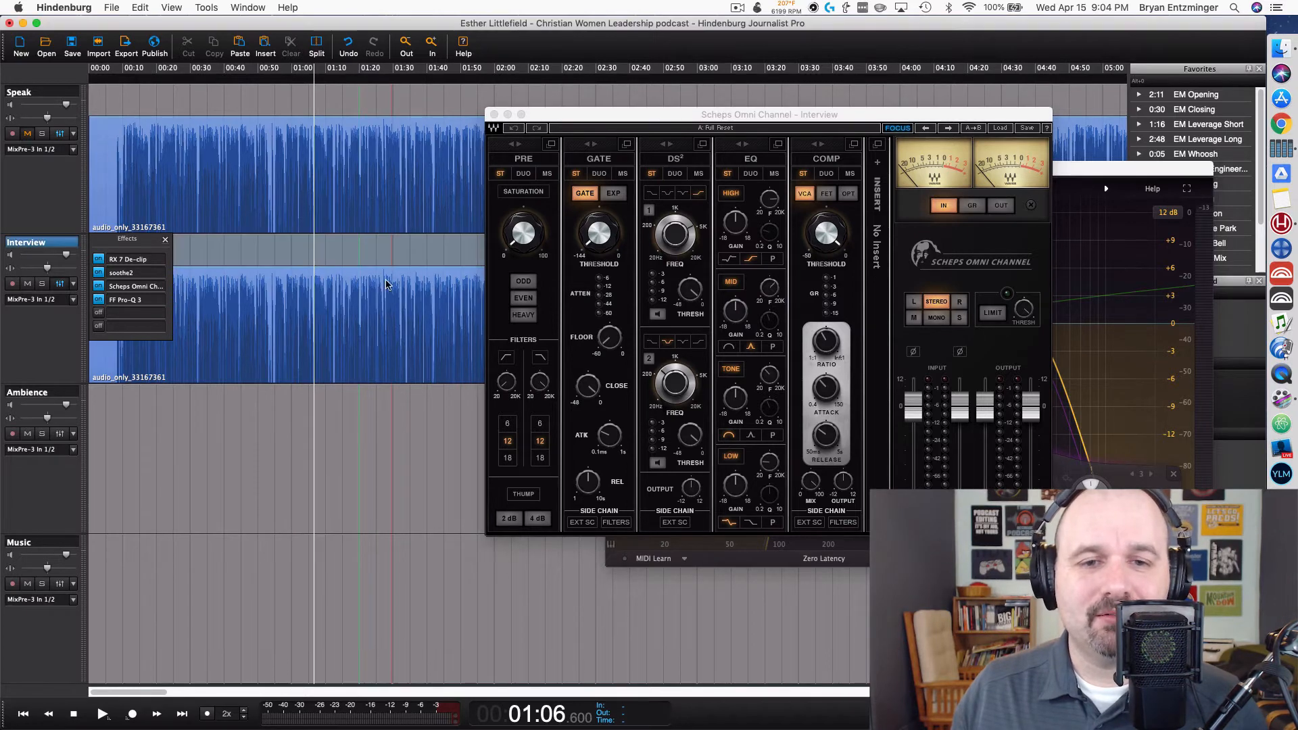
left_click_drag(503, 251, 504, 240)
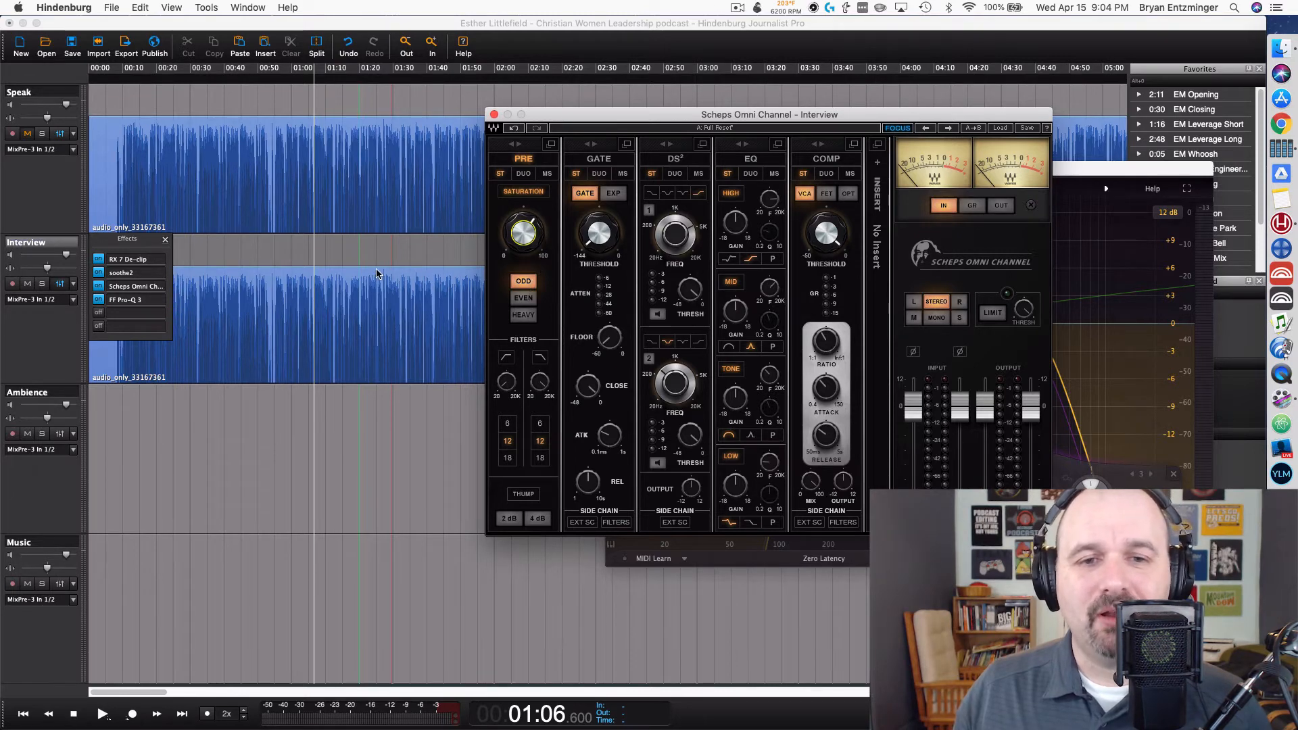
left_click(309, 255)
key("space")
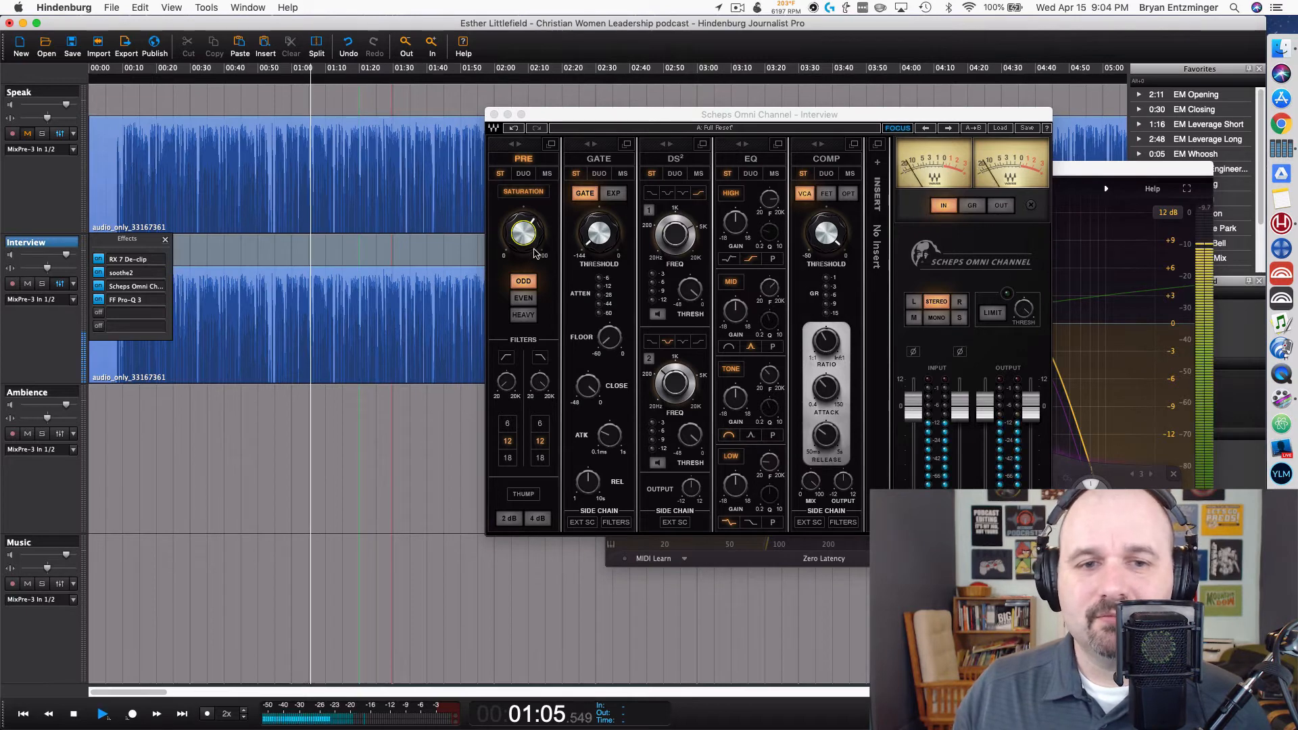
left_click(524, 236)
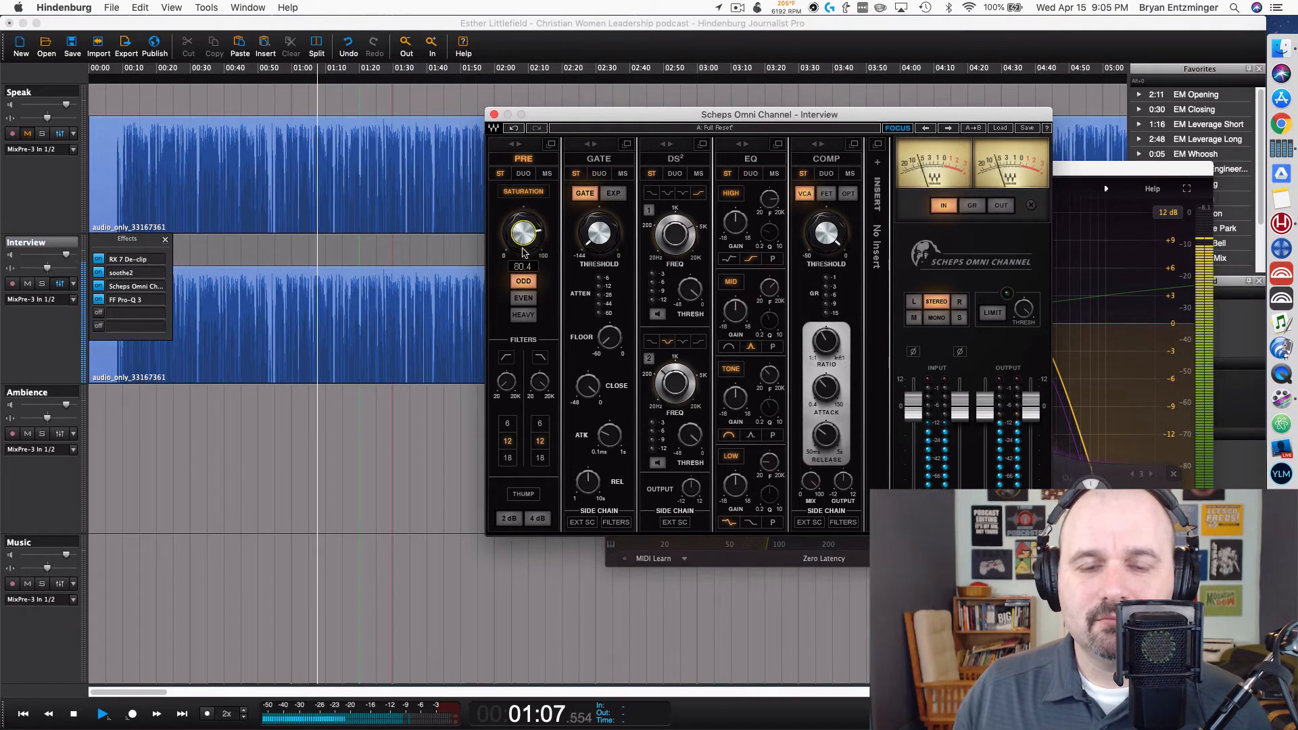
Step: Switch the saturation type to Even, set its amount to about 61, and compare Scheps Omni Channel bypassed and active
left_click(524, 281)
left_click(533, 301)
left_click_drag(523, 233, 523, 247)
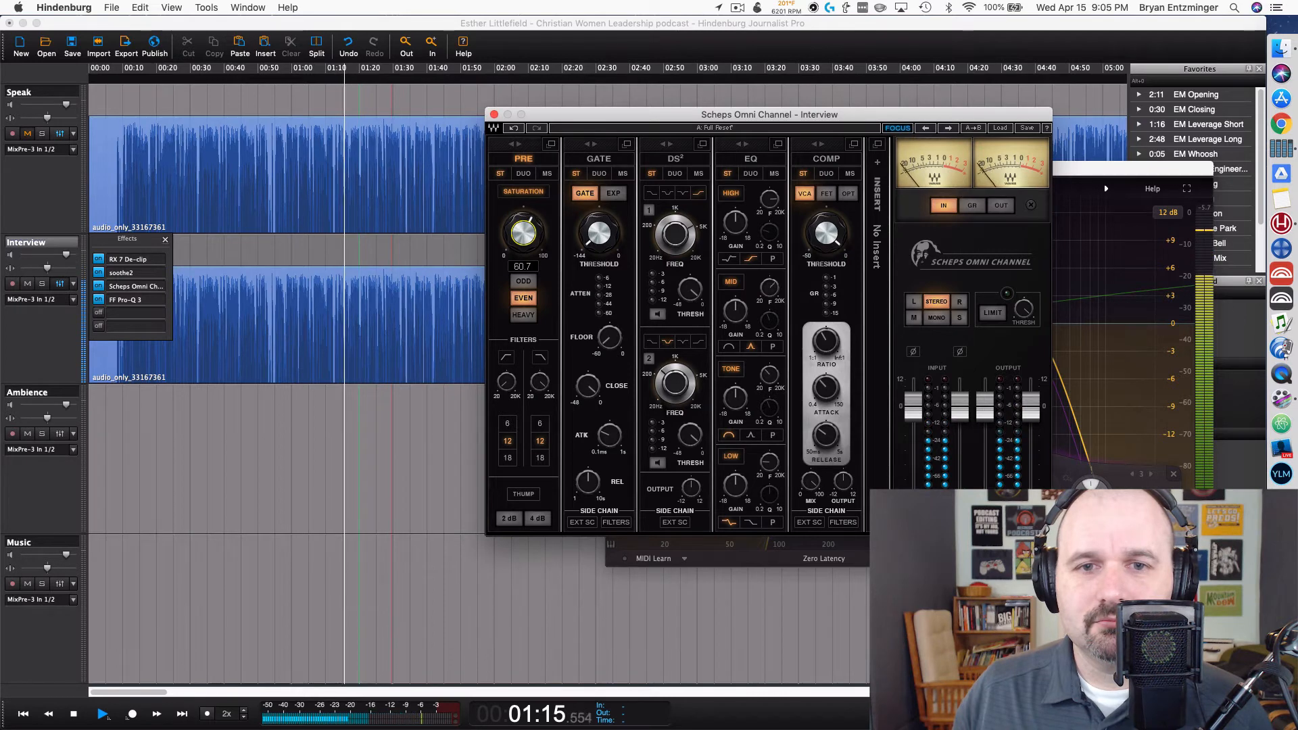
left_click(100, 292)
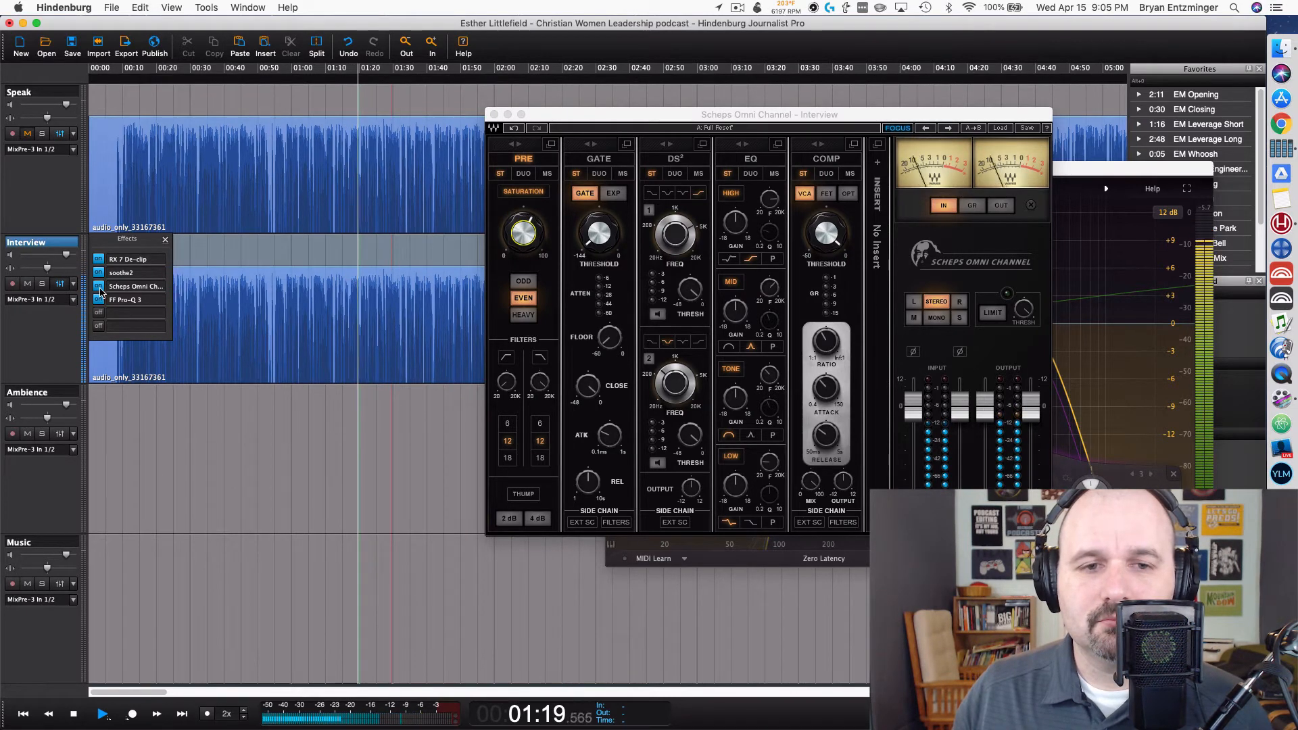
left_click(536, 251)
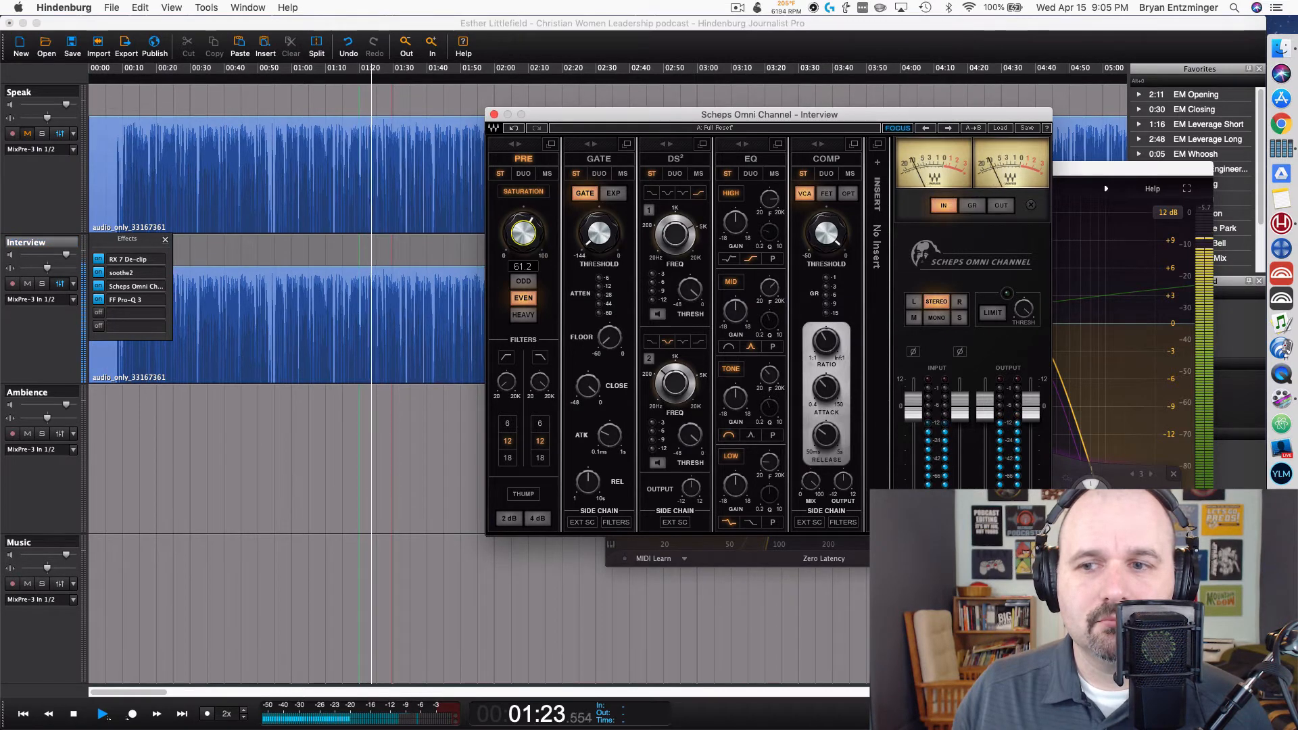
left_click_drag(526, 244, 526, 243)
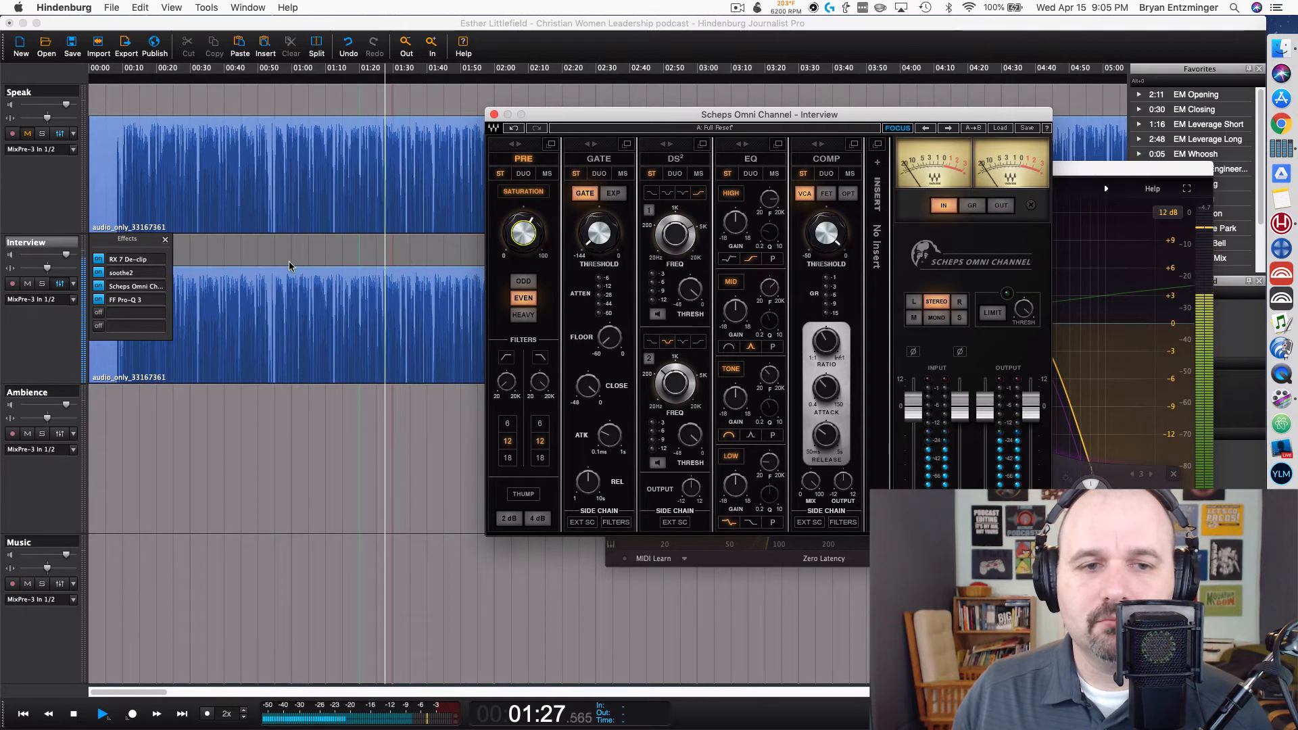
Step: Stop playback, close the Scheps Omni Channel window, and reopen Pro-Q 3 with its window moved over the middle of the tracks
left_click(339, 251)
key("space")
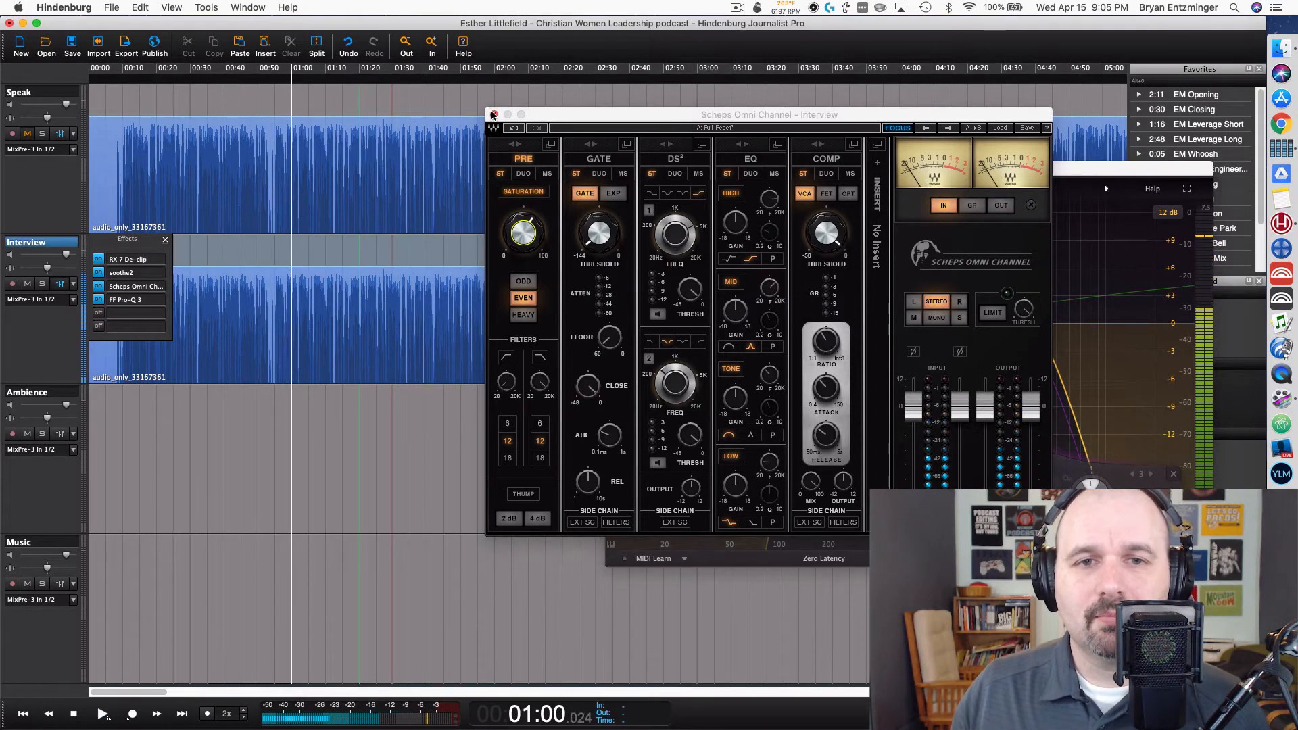
left_click(125, 300)
left_click_drag(920, 177, 657, 142)
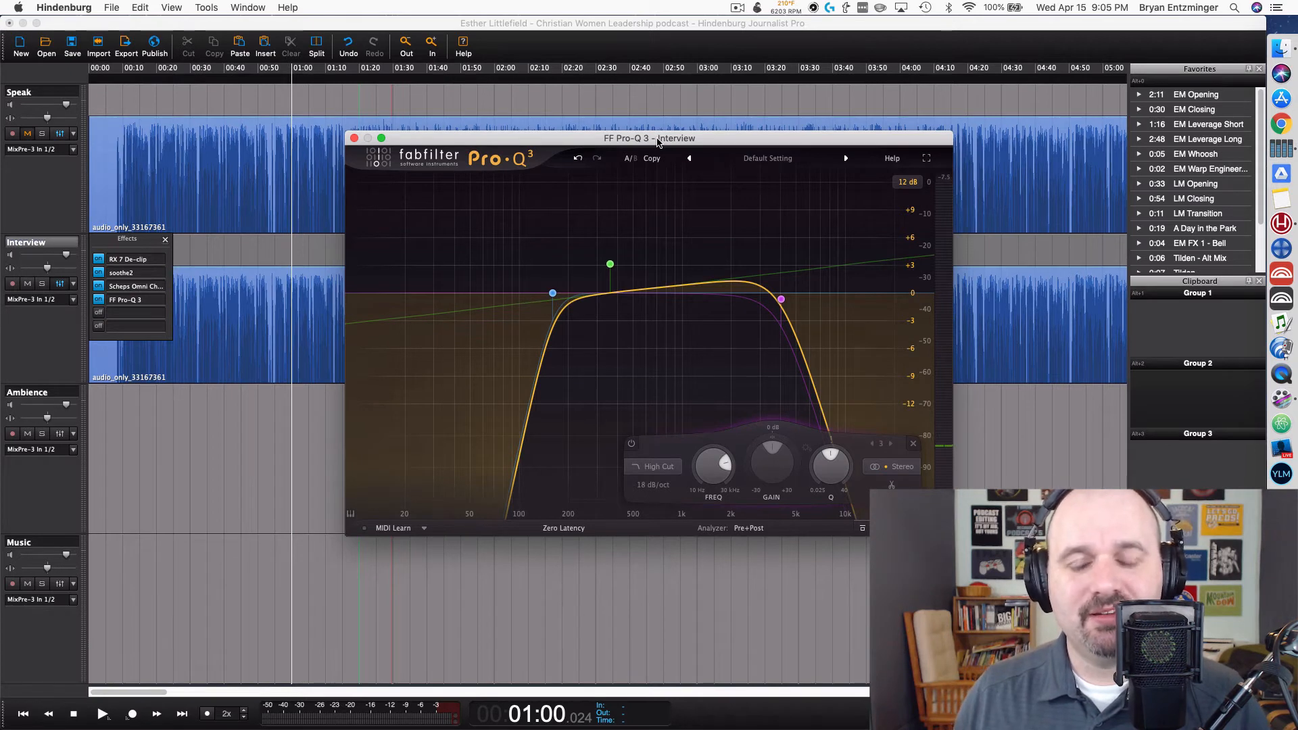
Step: Resume playback and add a fourth Pro-Q 3 Bell band near 1320 Hz with Q about 2.67 and roughly +10 dB of gain
mouse_move(746, 315)
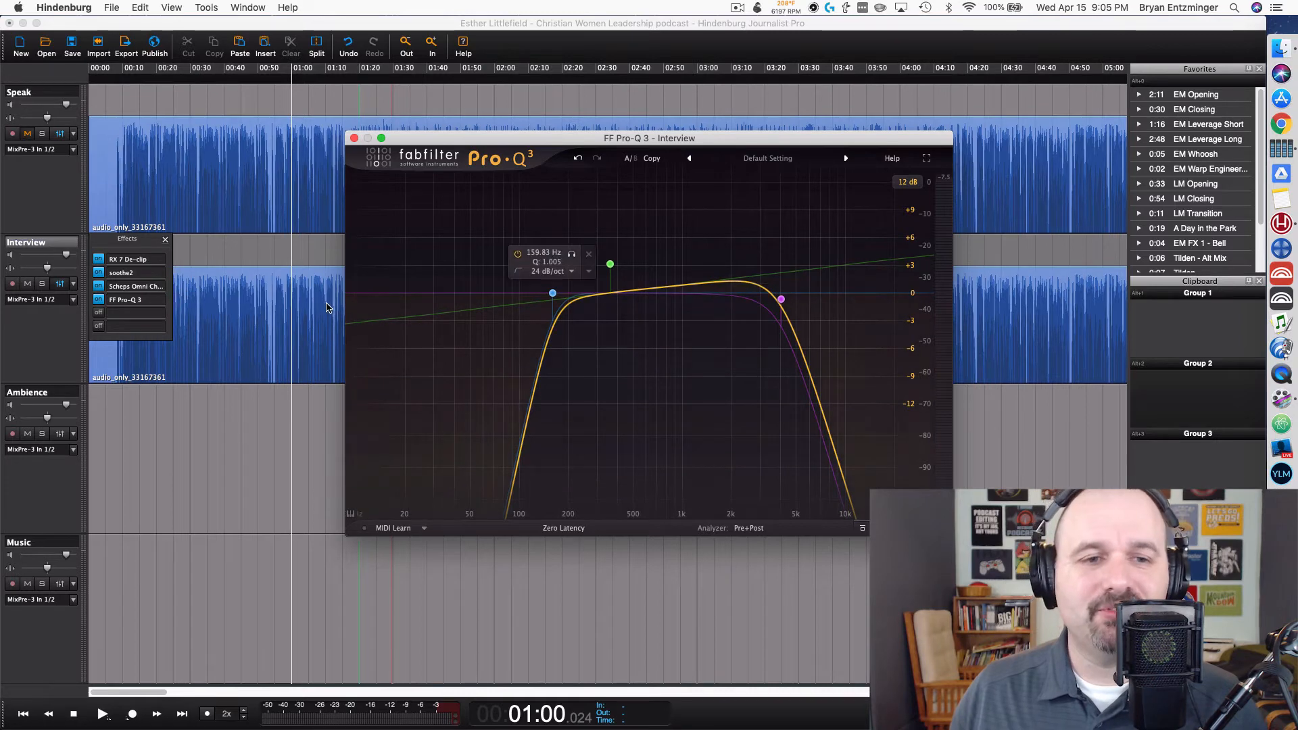
key("space")
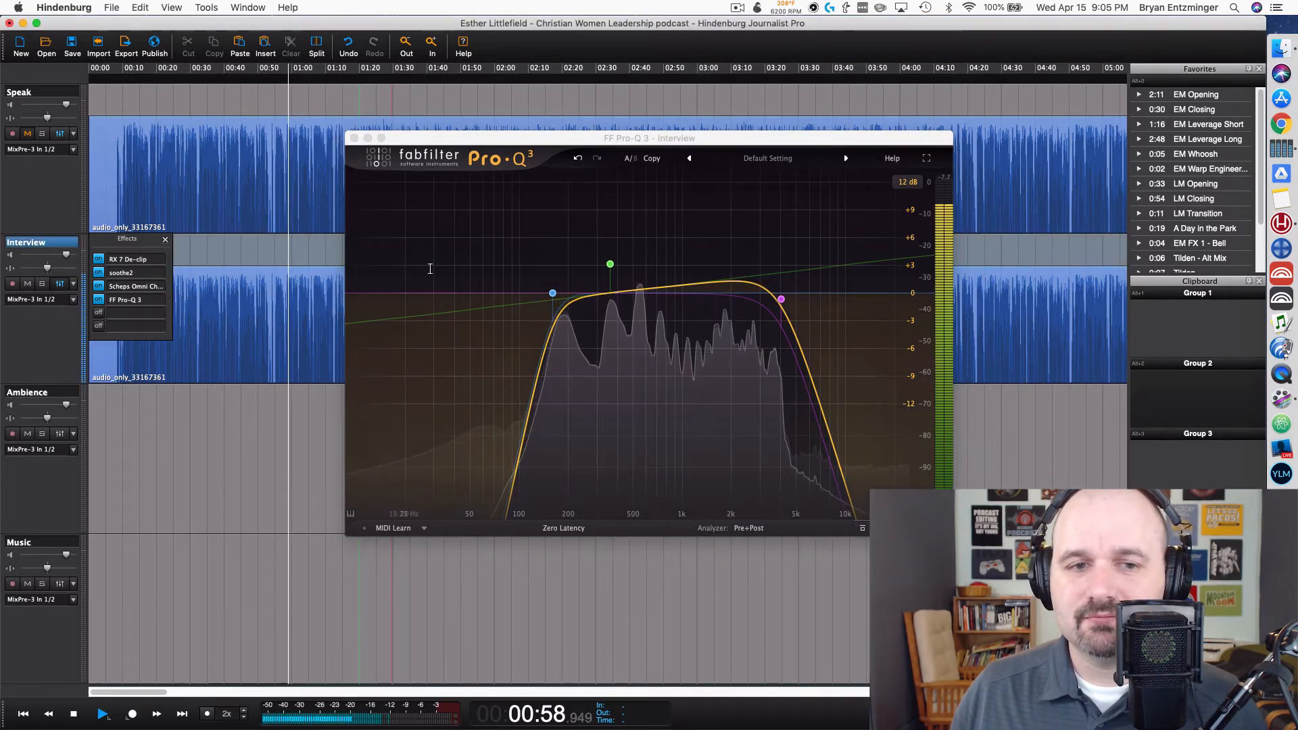
left_click(703, 287)
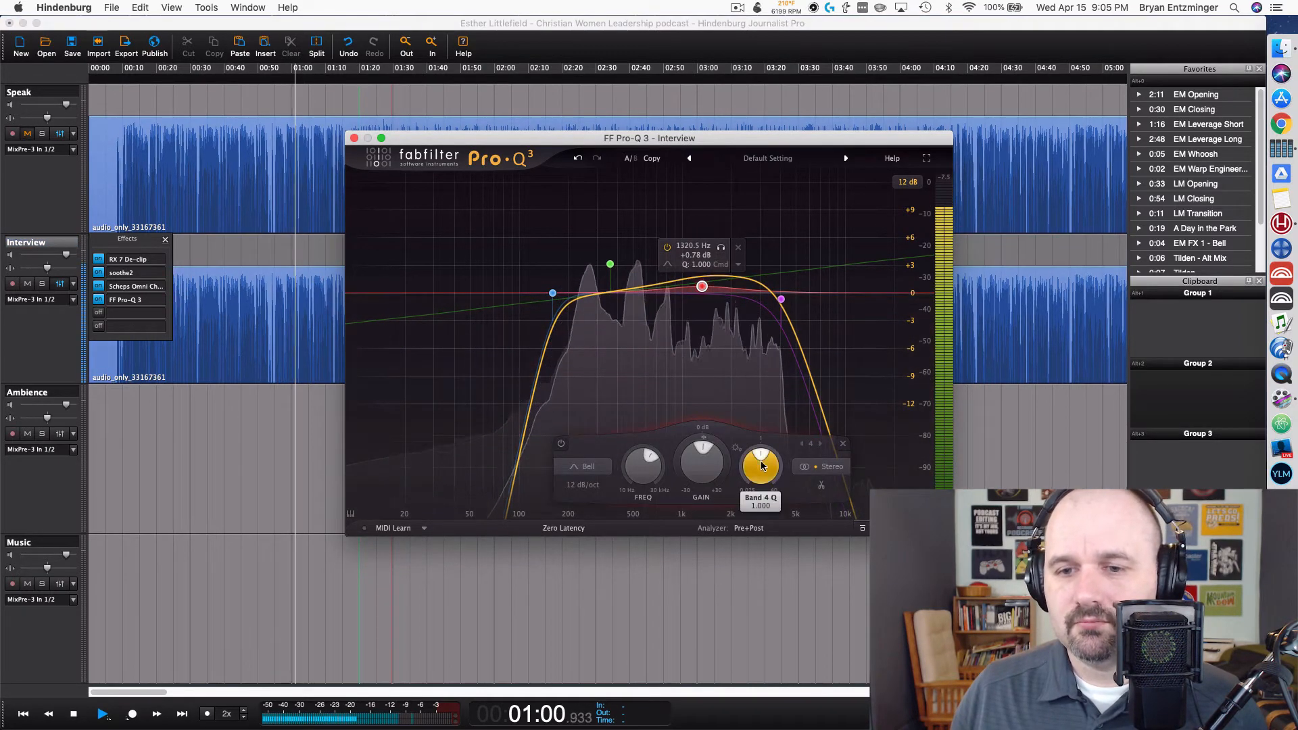
left_click_drag(761, 464, 753, 400)
left_click_drag(708, 473, 692, 376)
left_click_drag(630, 468, 630, 472)
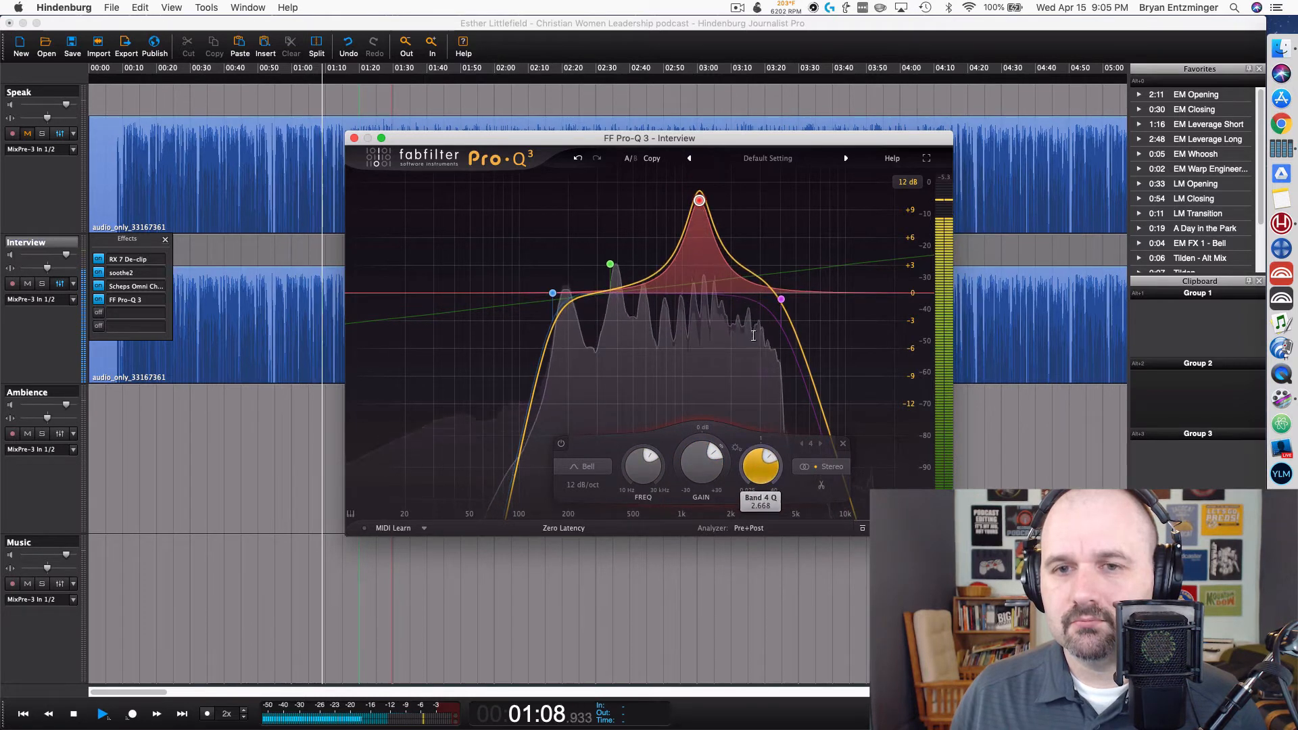
Step: Move the Bell band higher in frequency, reduce its gain to near zero, broaden its Q, and give it about +3.1 dB of dynamic range
left_click_drag(646, 474, 694, 569)
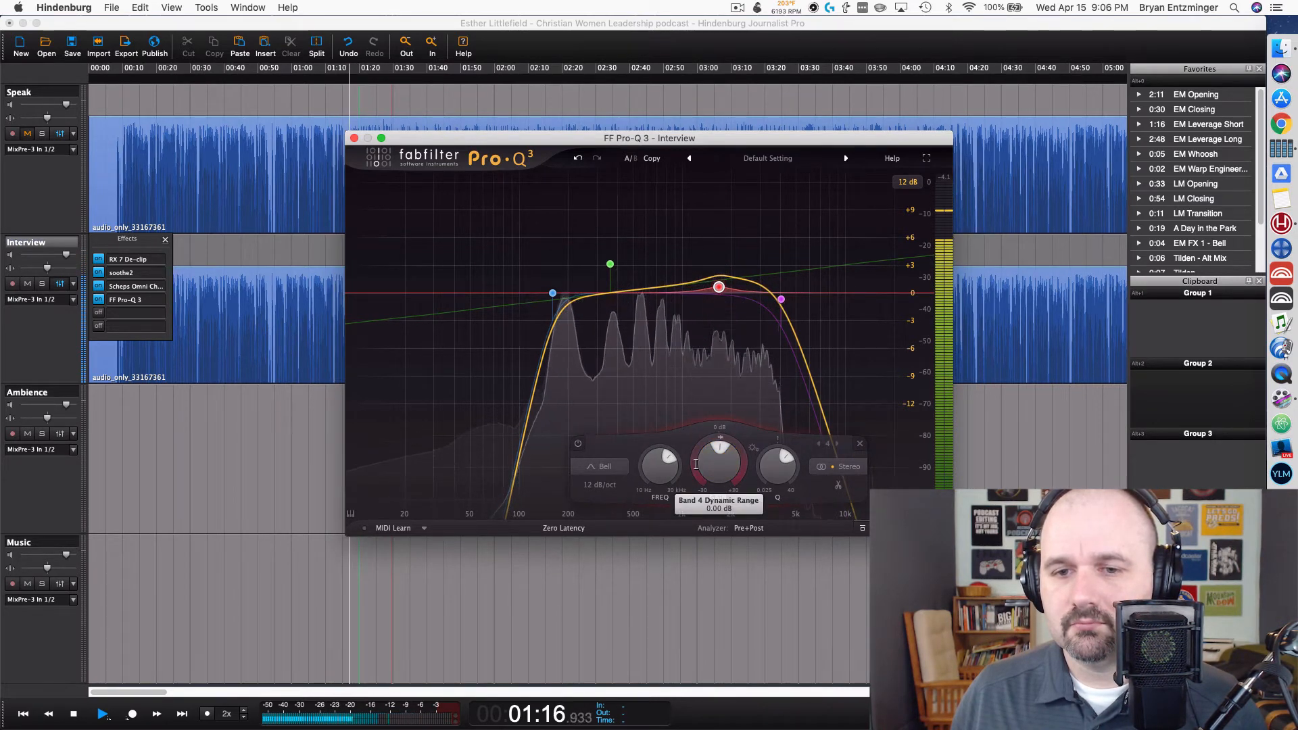
left_click_drag(694, 367, 693, 369)
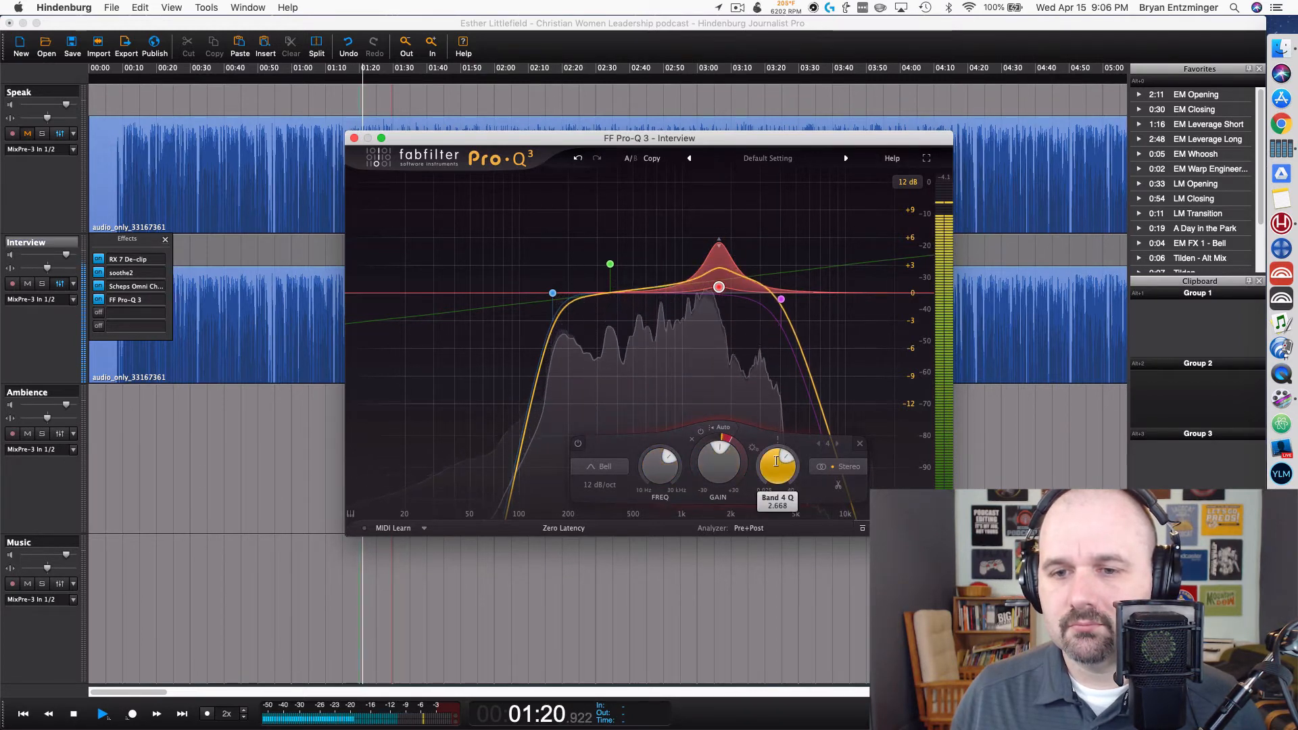
left_click_drag(771, 508, 718, 515)
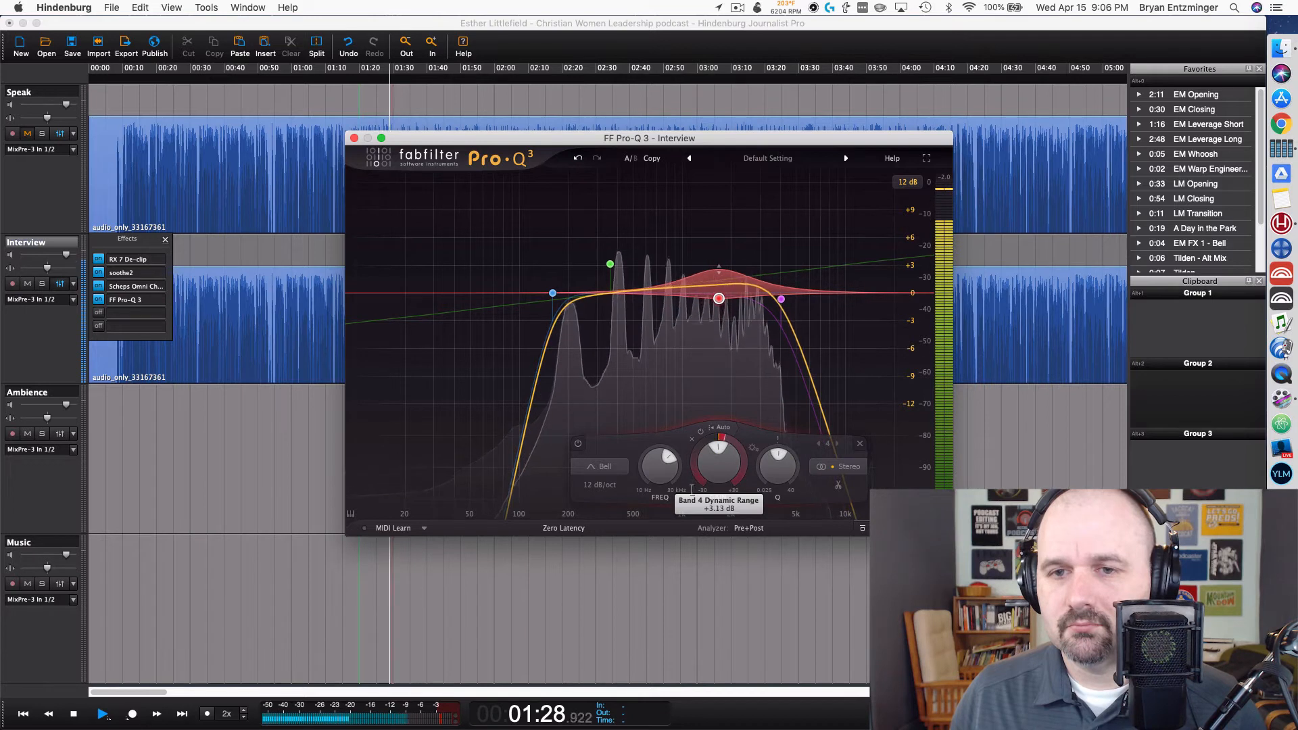
Step: Compare the fourth Bell band bypassed and active while the Interview track plays
left_click(580, 443)
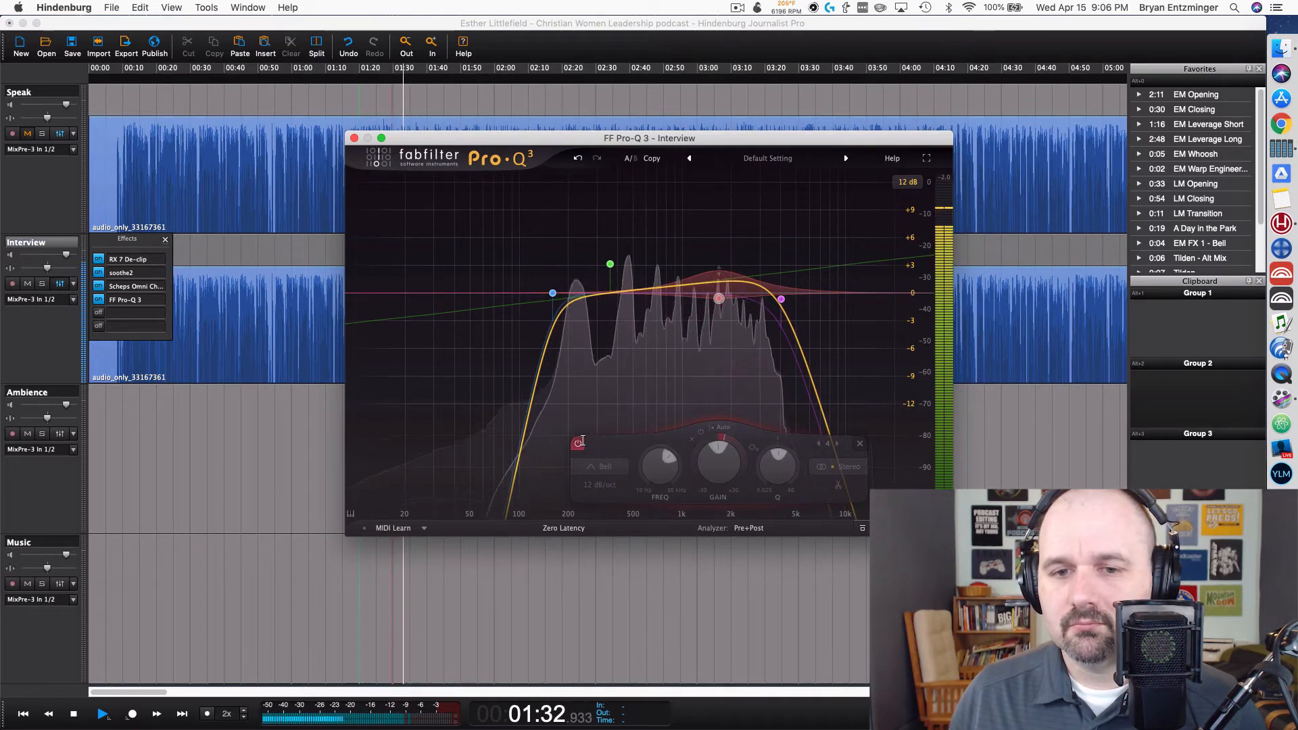
left_click(580, 443)
left_click_drag(712, 433, 692, 451)
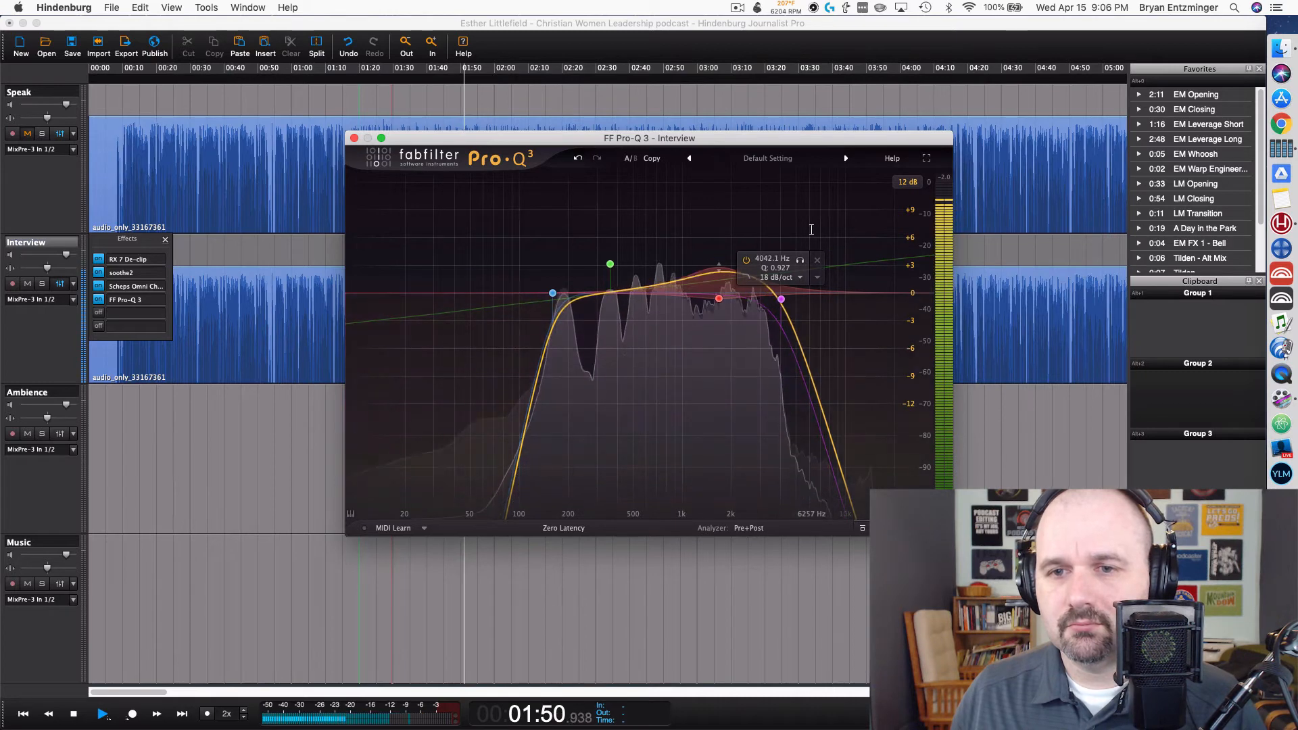
Step: Add a fifth Bell band near 4 kHz with roughly +3 dB of gain, Q about 0.92, and a small positive dynamic range
left_click(653, 289)
left_click_drag(655, 288, 783, 208)
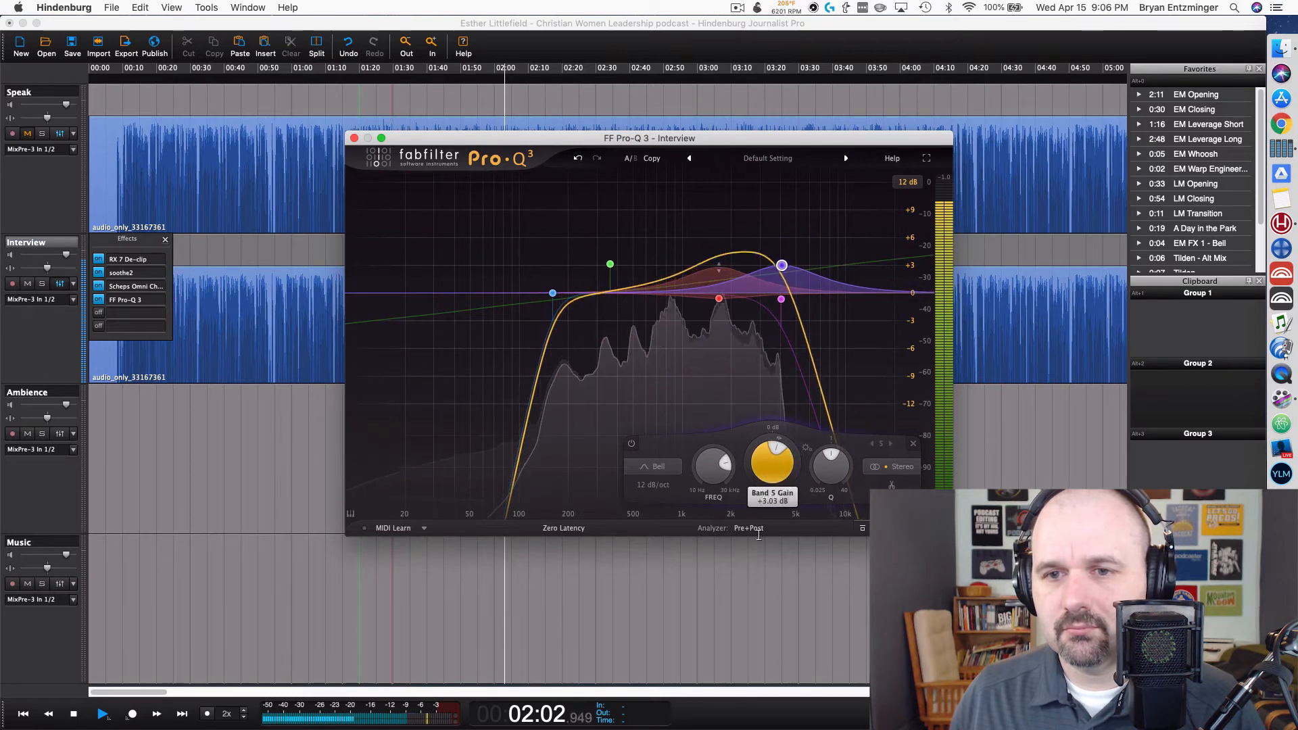
left_click_drag(758, 547, 702, 504)
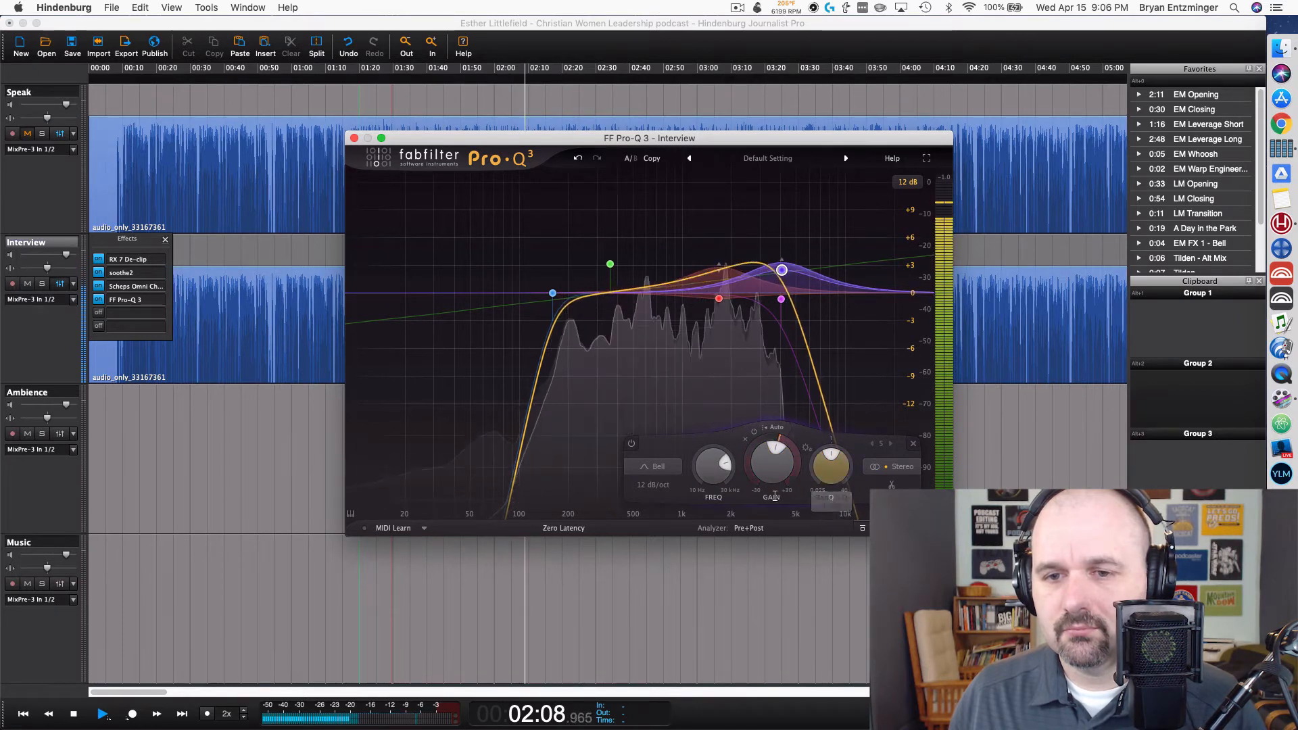
scroll(830, 466, "down", 1)
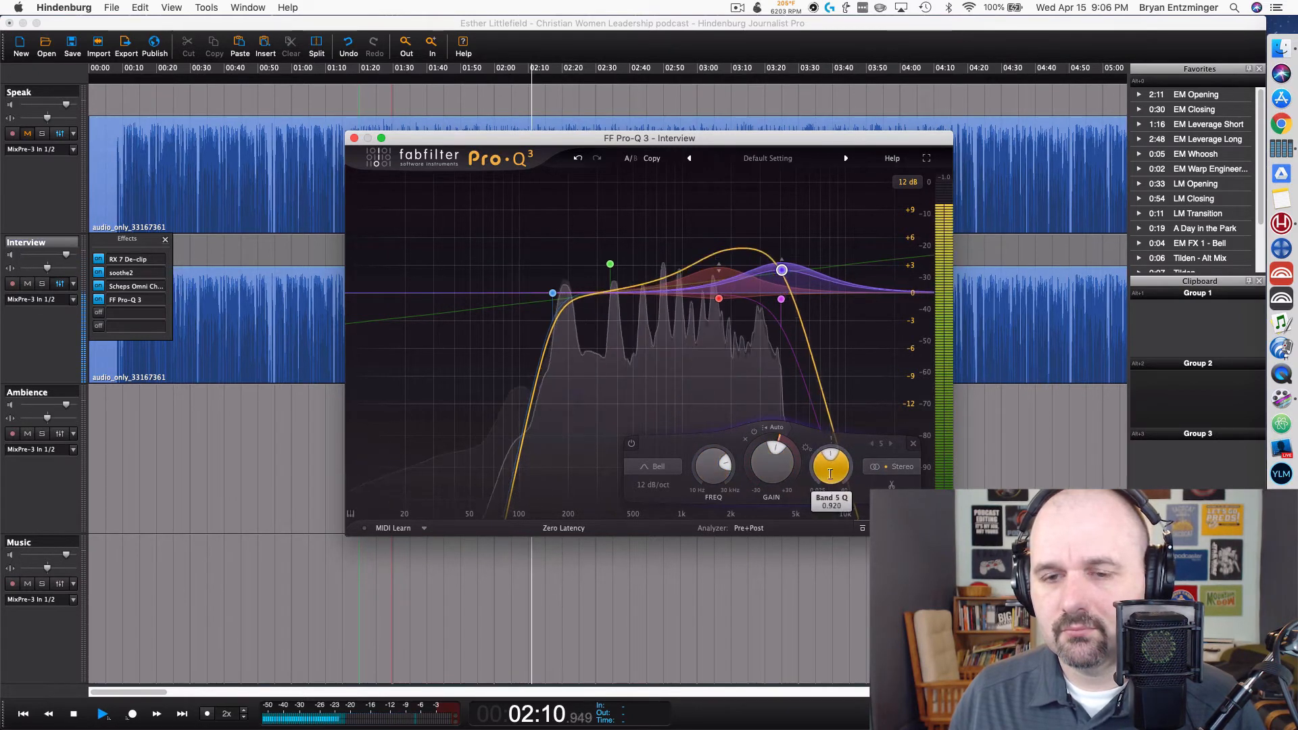
Step: Try the High Shelf shape on the fifth band and return it to Bell
left_click(666, 467)
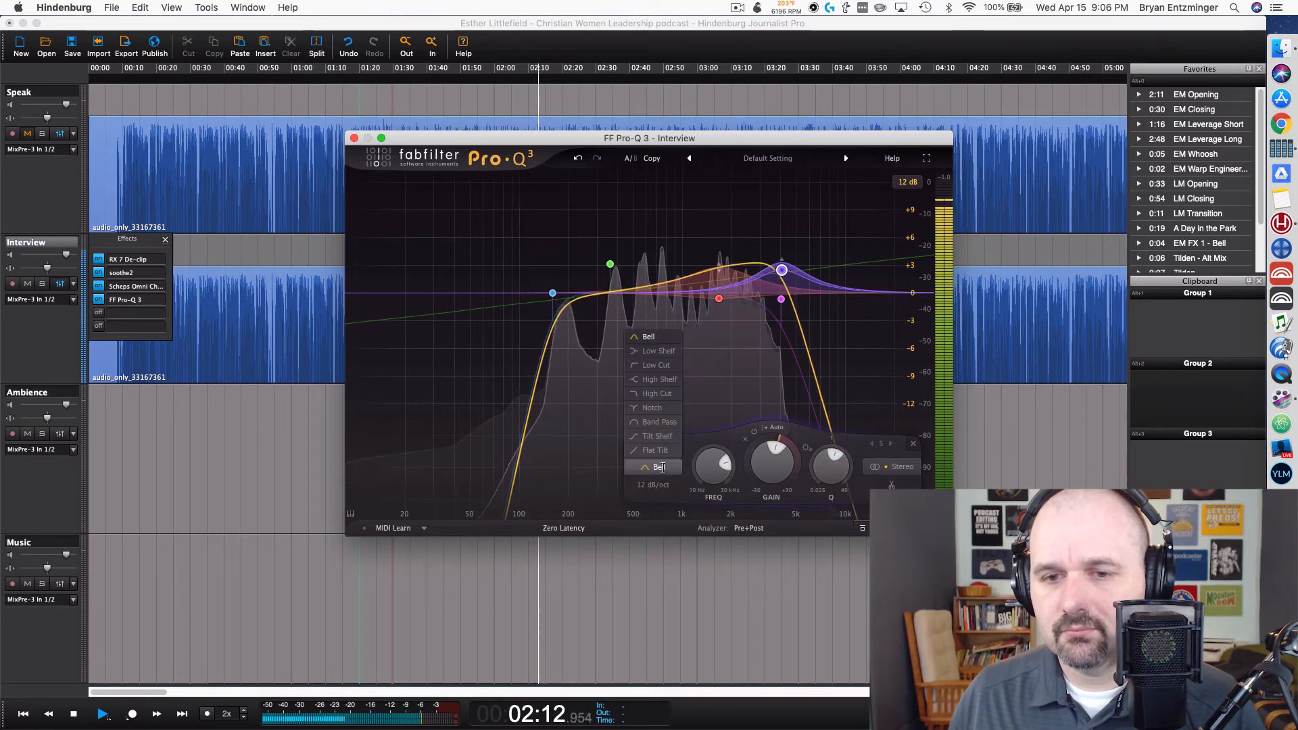
left_click(659, 380)
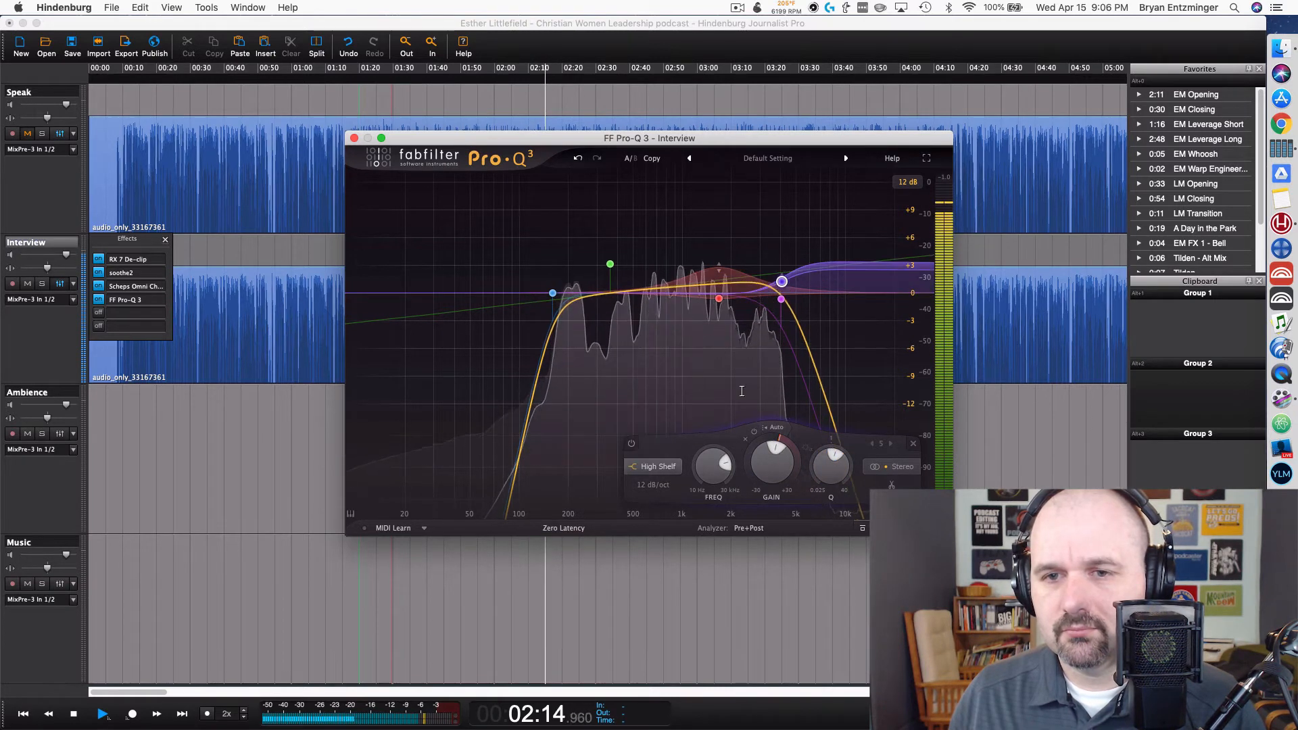
left_click(636, 467)
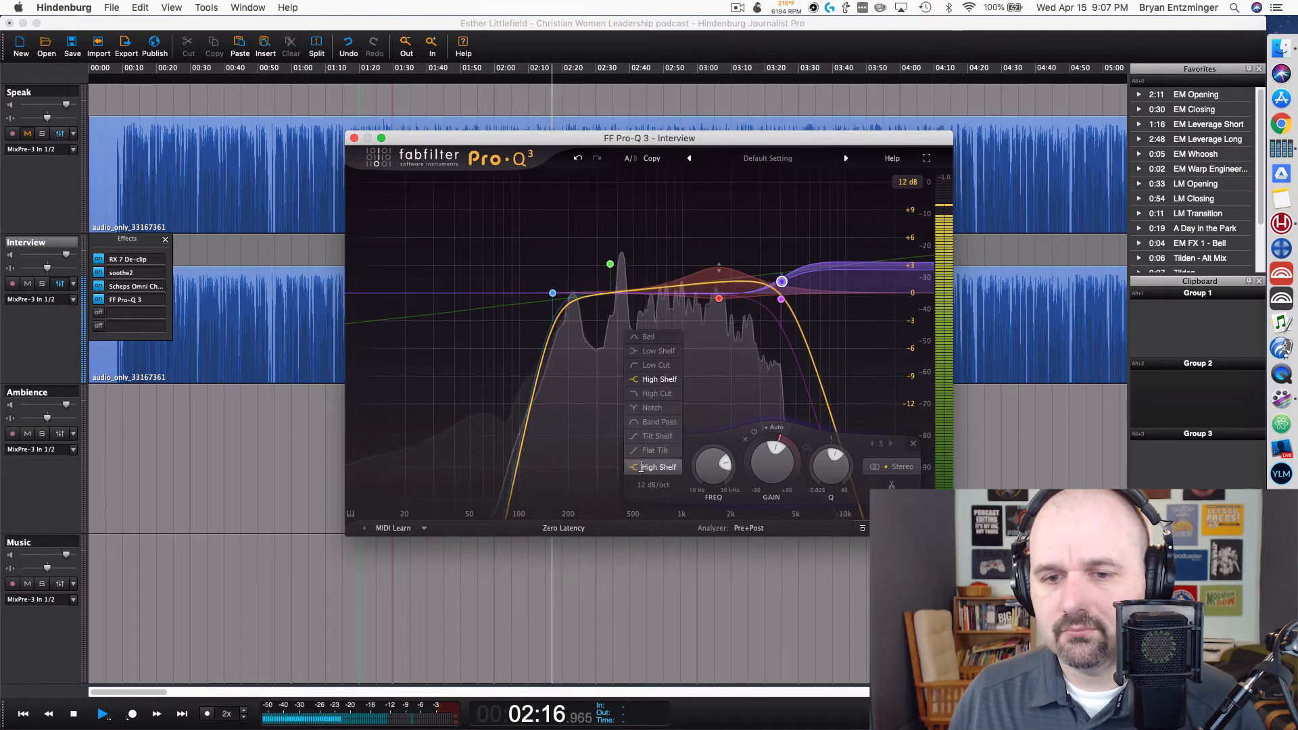
left_click(650, 338)
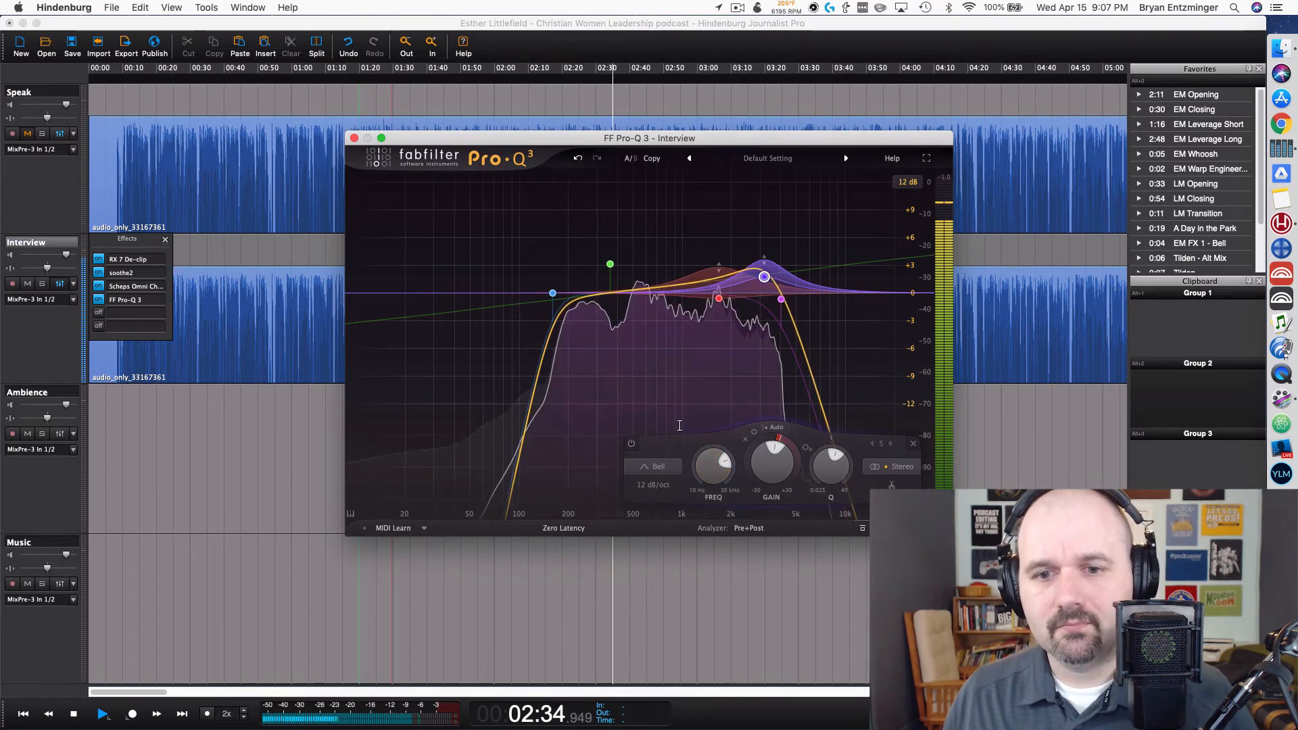
Step: Compare the fifth Bell band bypassed and active, and slightly lower its gain while fine-tuning its dynamic range
left_click(622, 444)
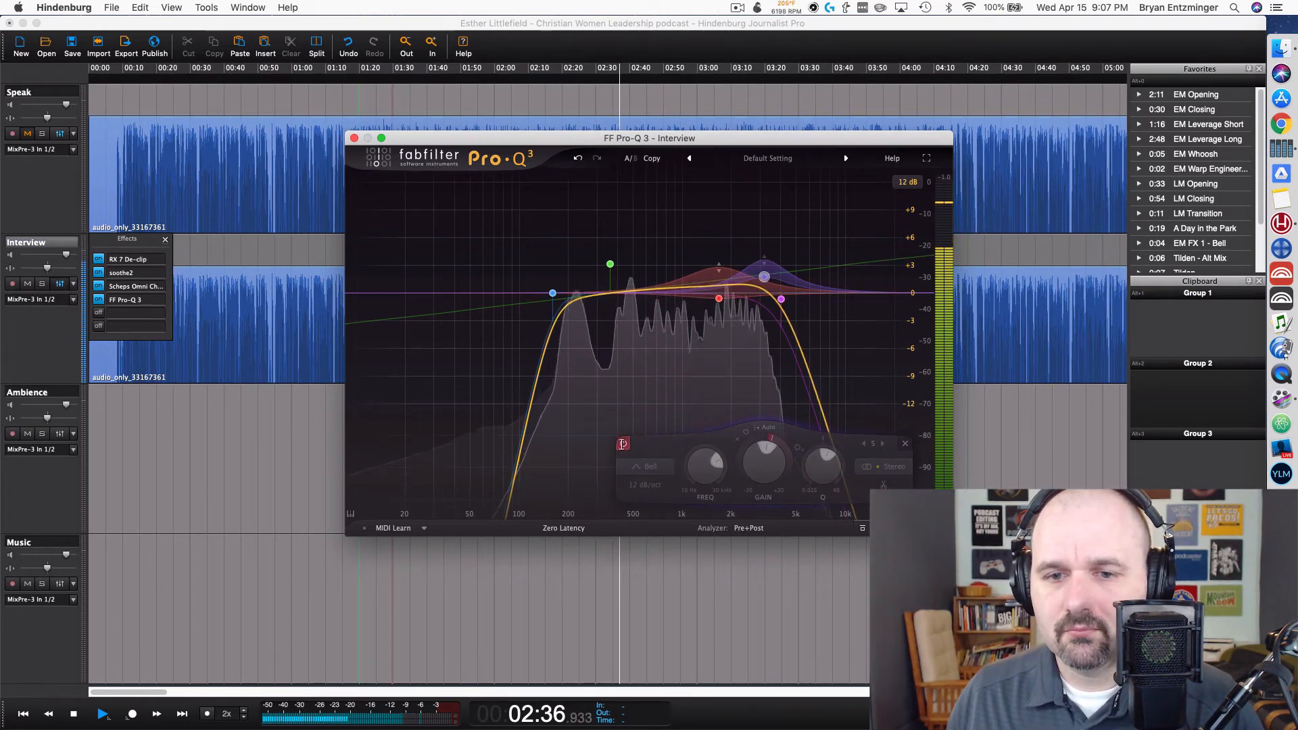
left_click(622, 445)
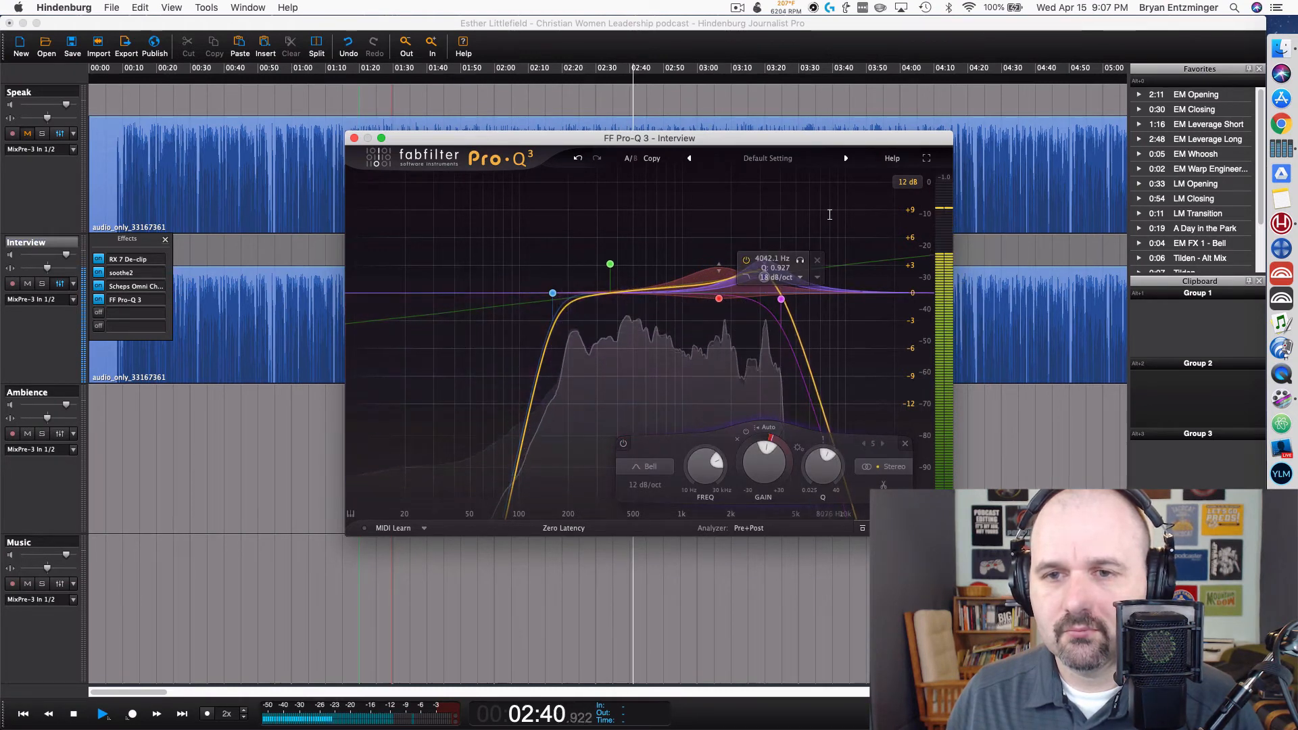
left_click_drag(765, 276, 765, 283)
left_click_drag(743, 462, 740, 449)
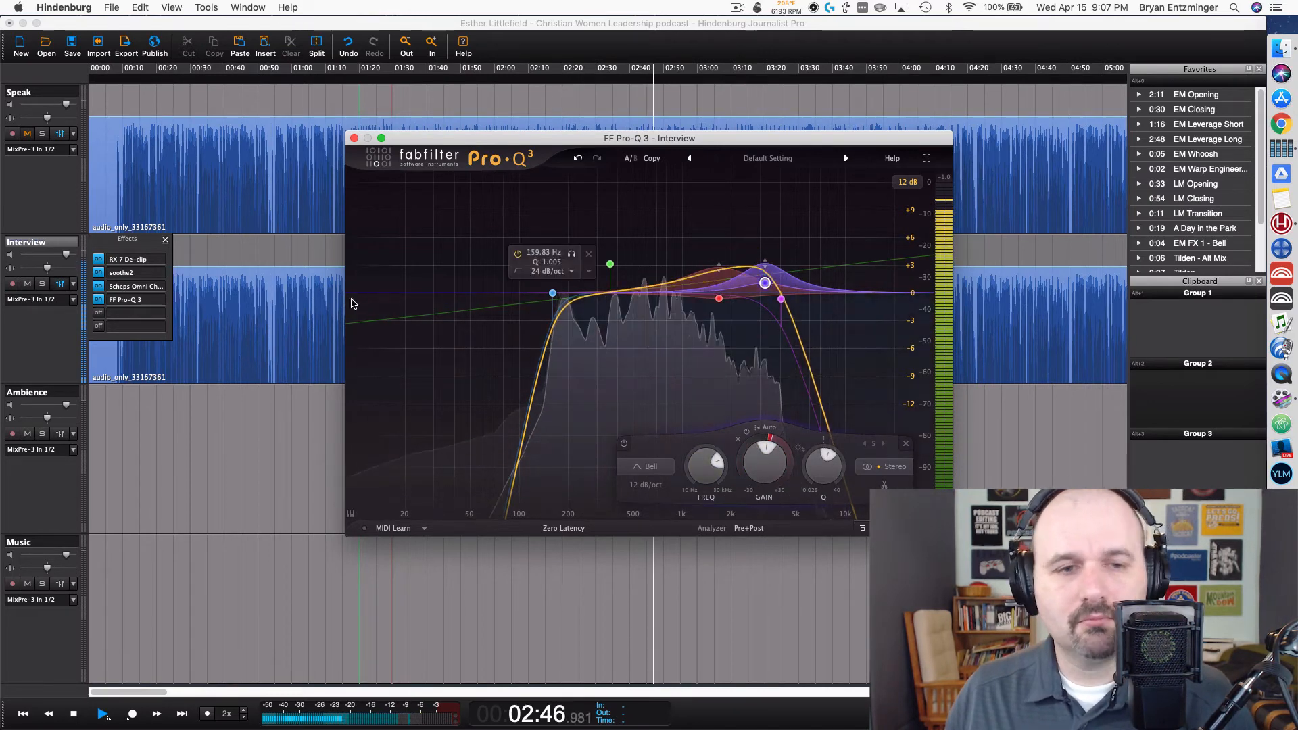
Step: Stop playback, try a High Shelf band near 10128 Hz with -9.47 dB of gain and Q 0.300, and remove it
left_click(254, 233)
left_click(222, 253)
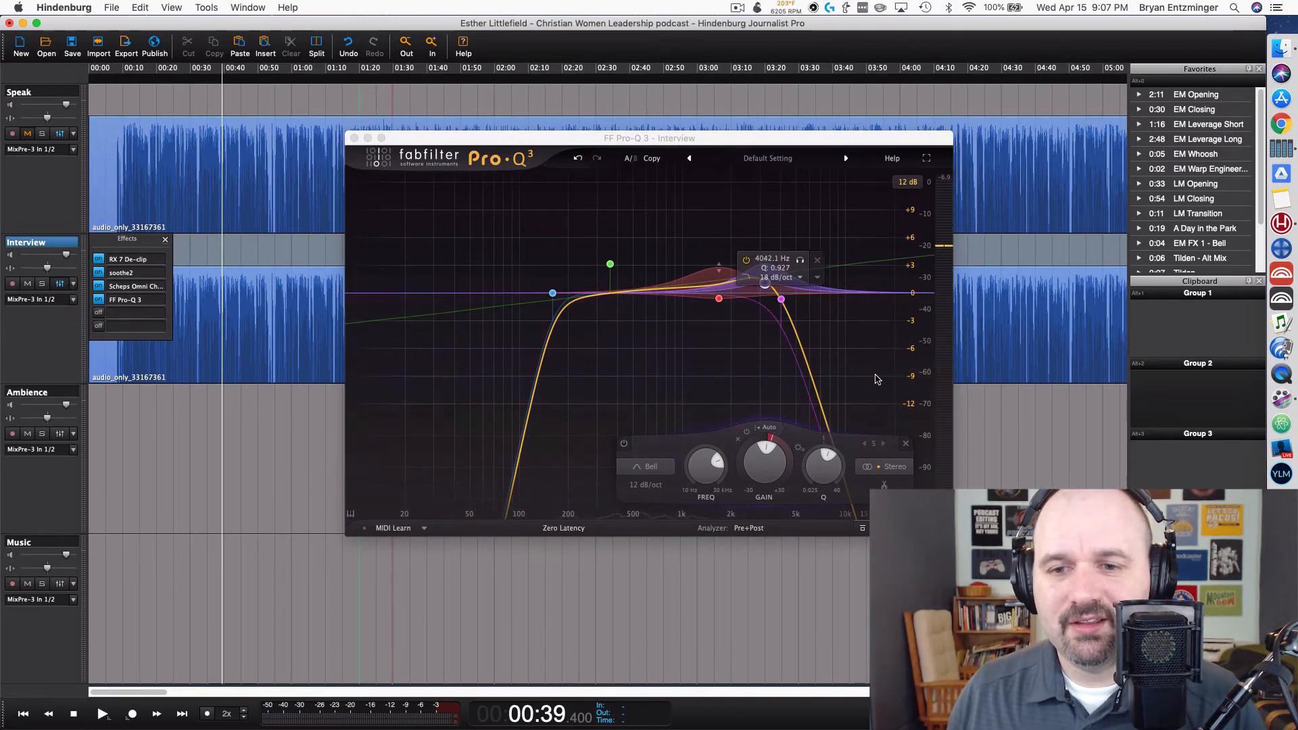
left_click(877, 379)
double_click(846, 337)
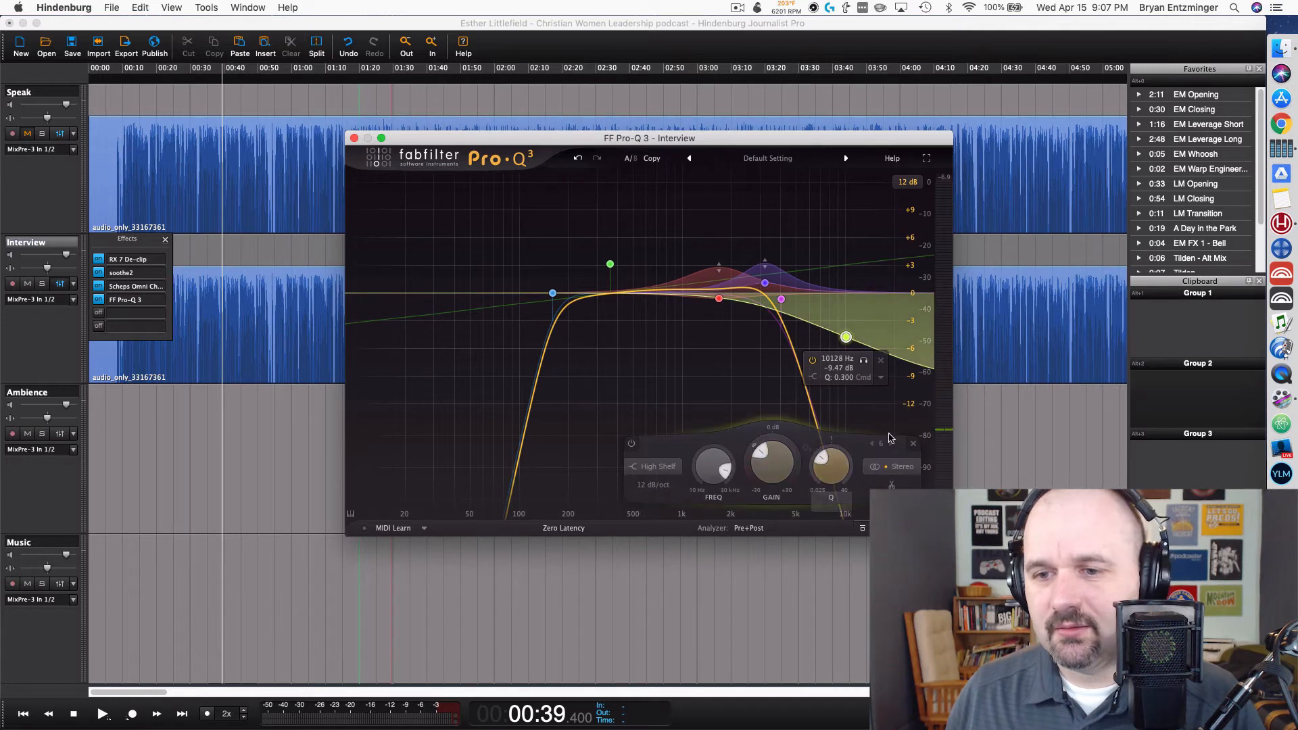
left_click(913, 443)
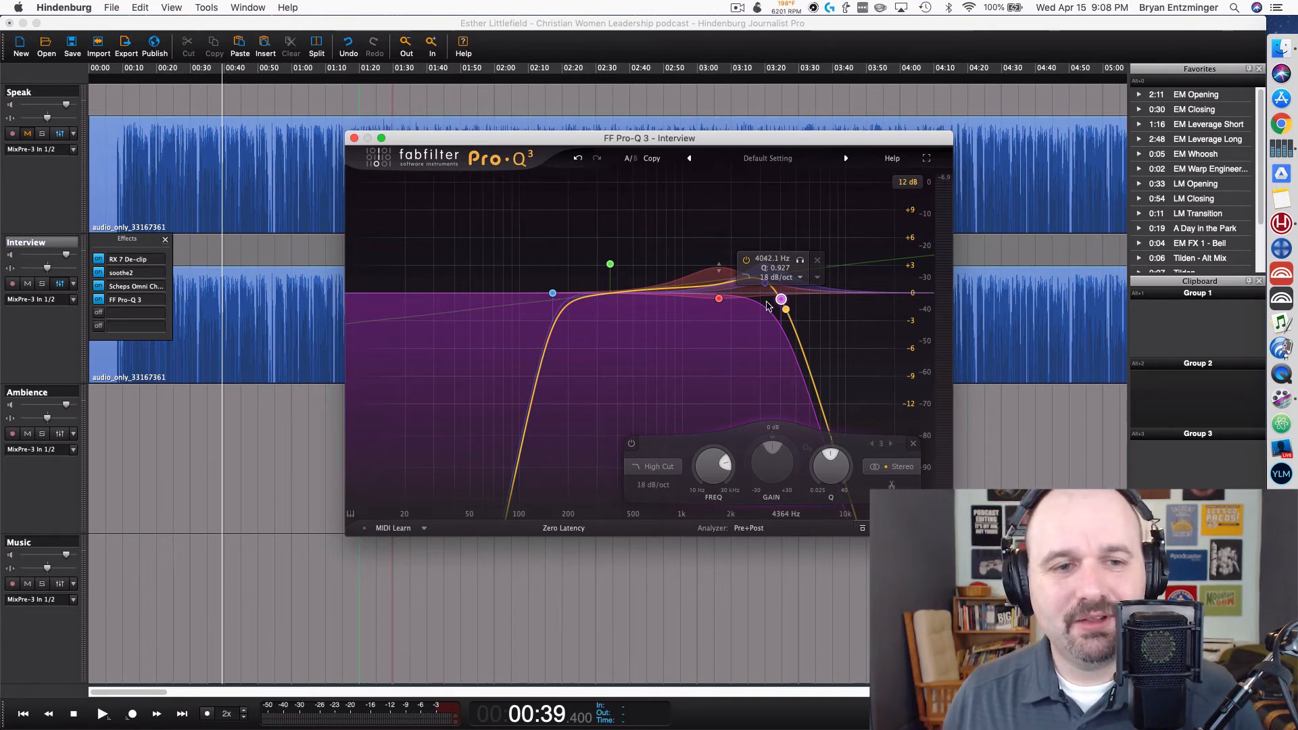
Step: Play the Interview track from about 0:33, compare it with Pro-Q 3 bypassed and active, and stop playback
left_click(202, 255)
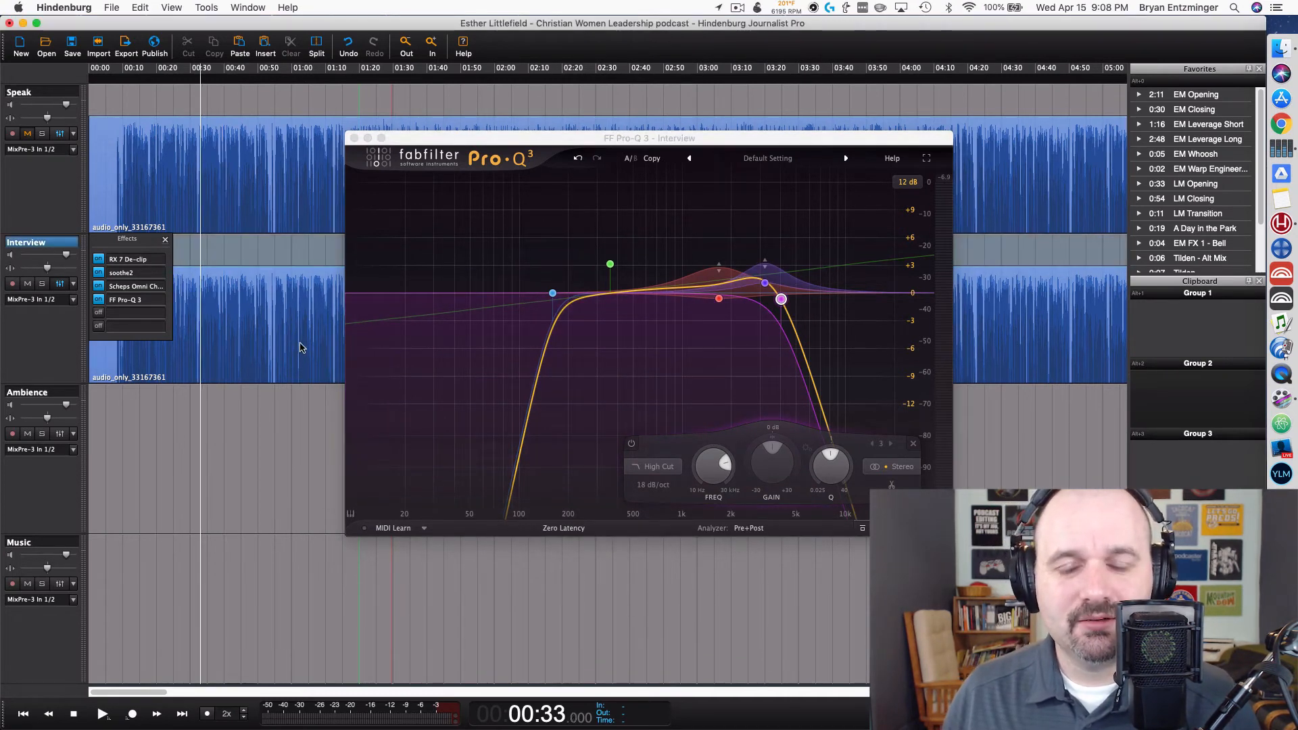
key("space")
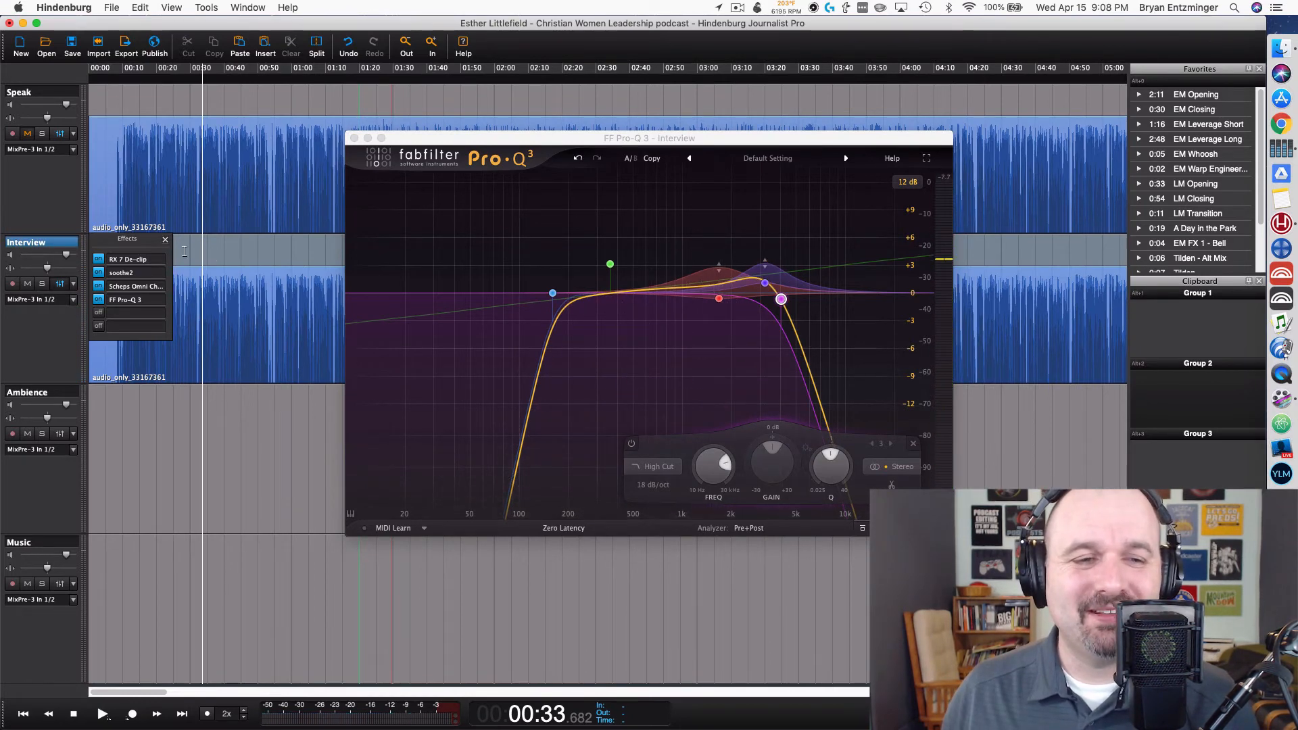
key("space")
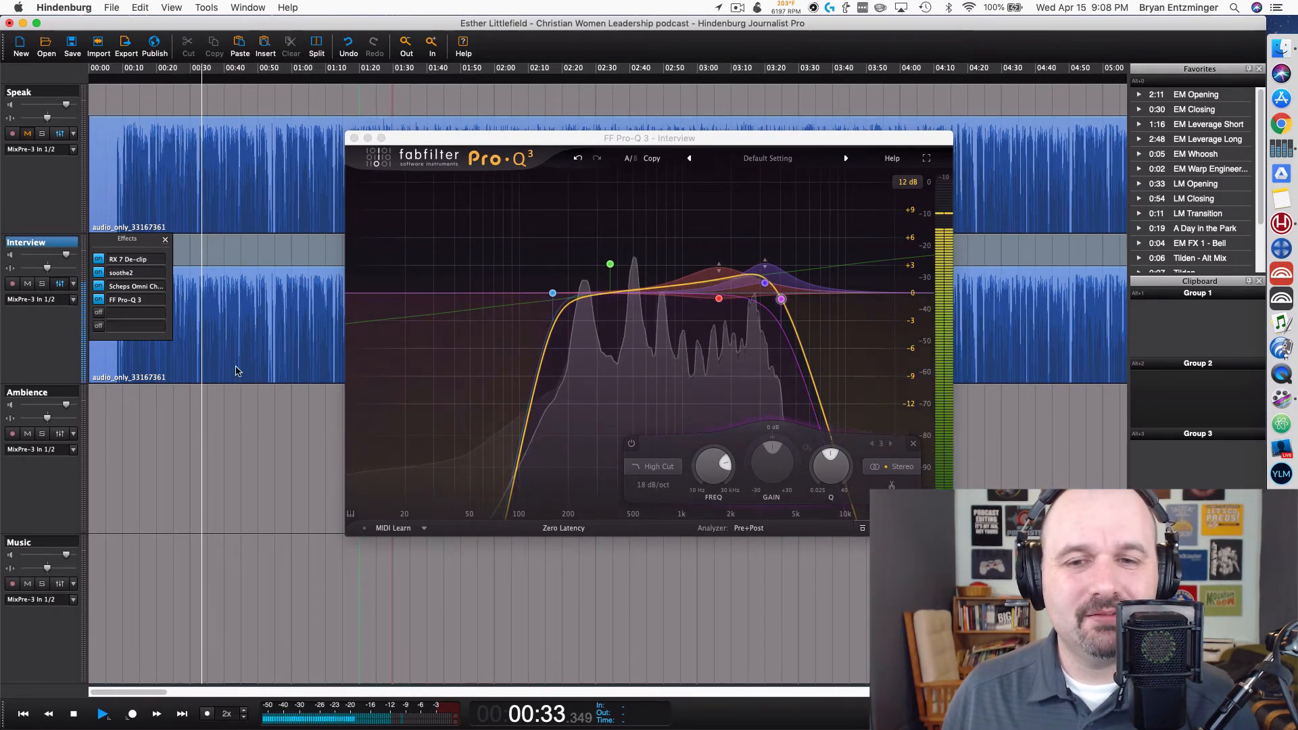
left_click(98, 300)
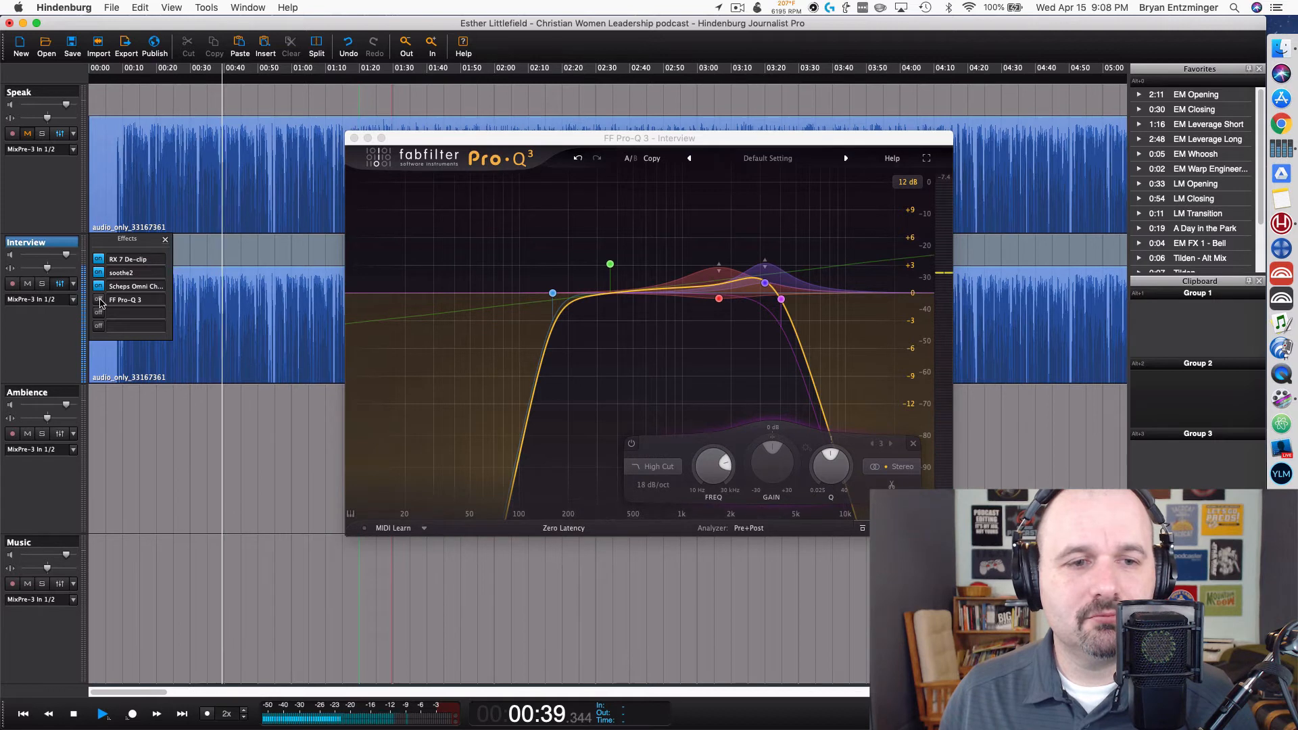
left_click(99, 300)
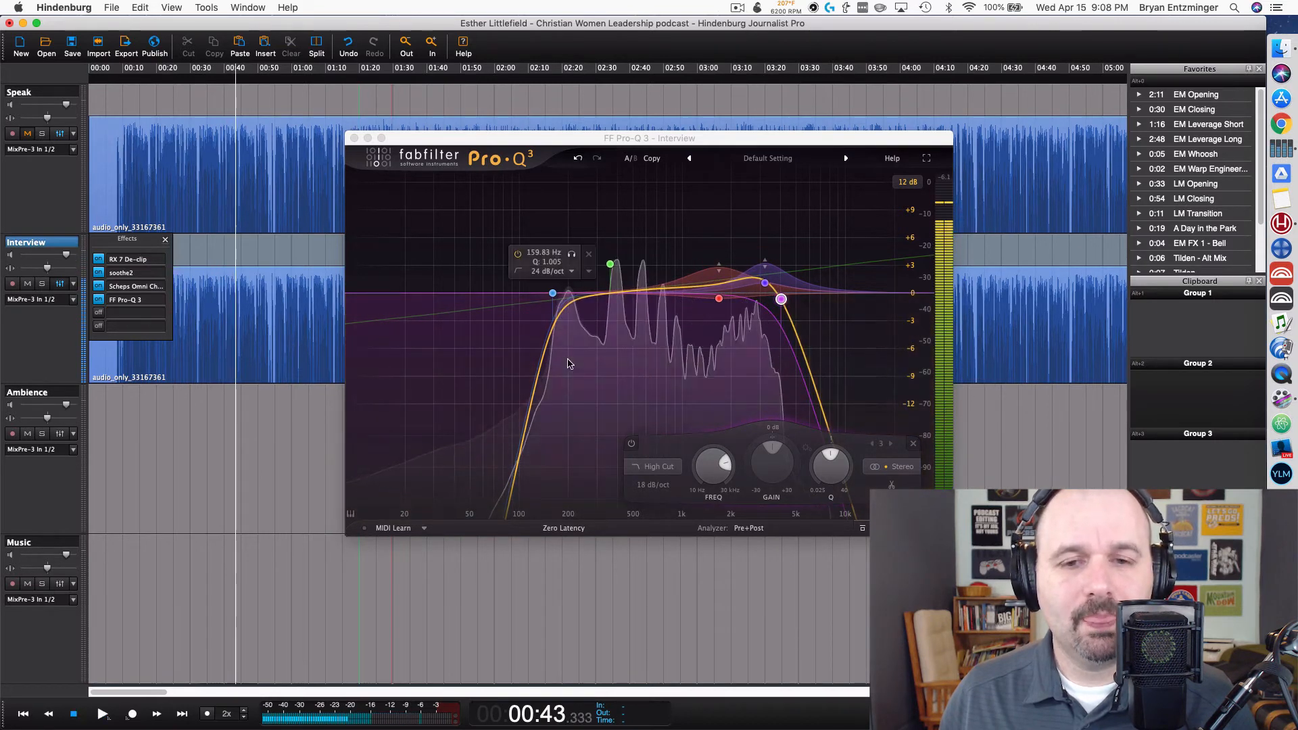
key("space")
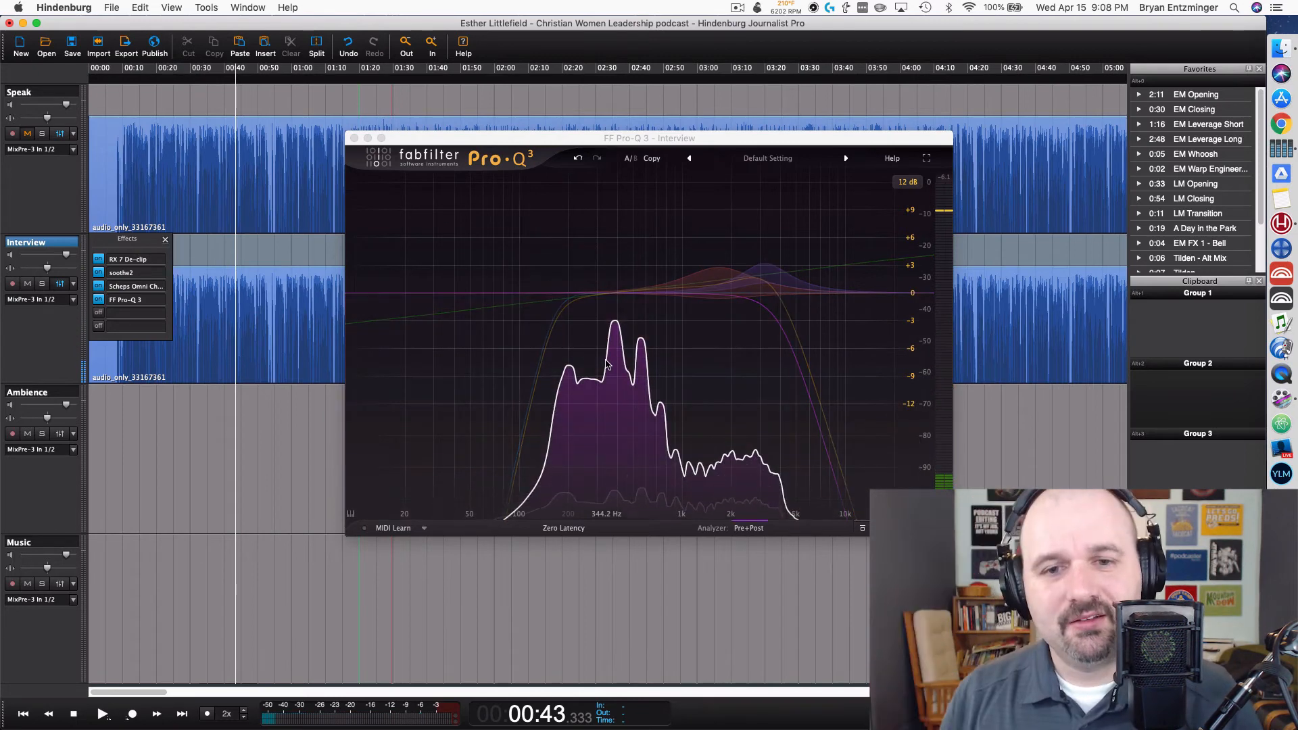
left_click_drag(618, 360, 626, 297)
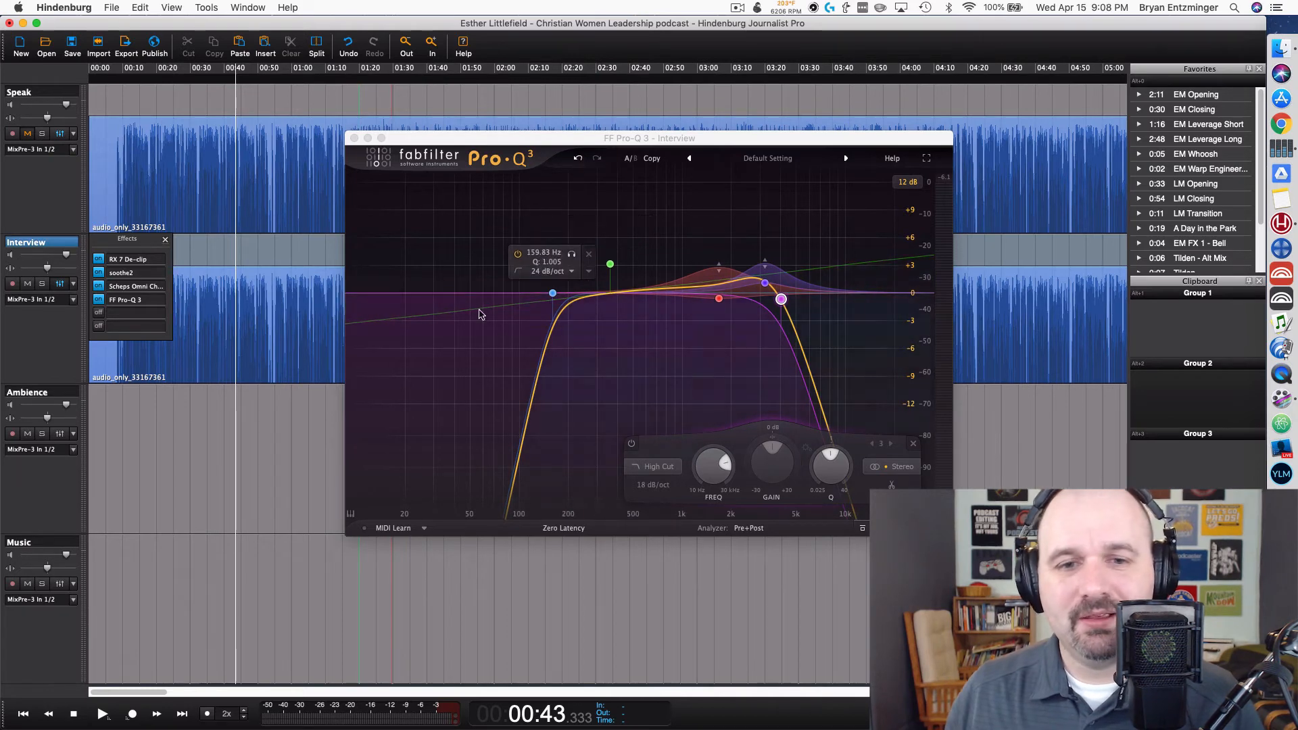
Step: Restart playback near 0:33 and add a Low Shelf band near 433 Hz with Q 1.000 and about -0.7 dB of gain
left_click(192, 257)
key("space")
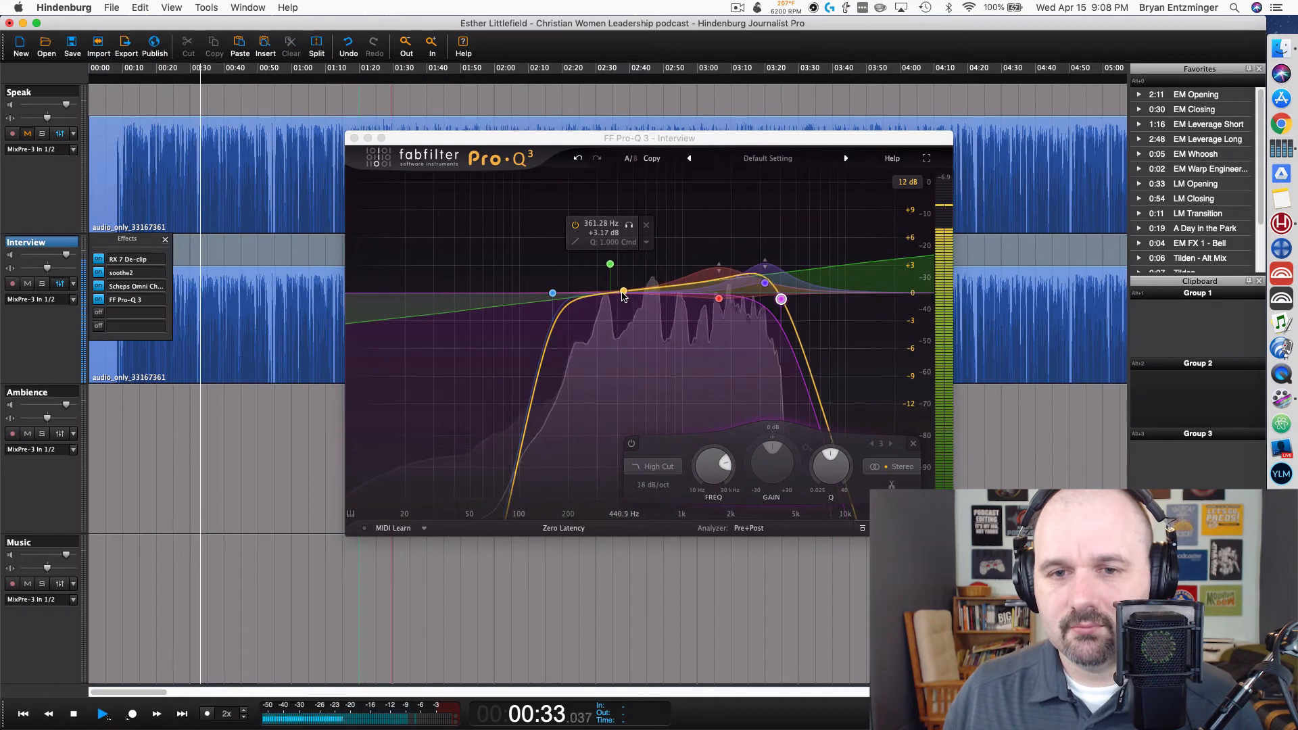
left_click(623, 294)
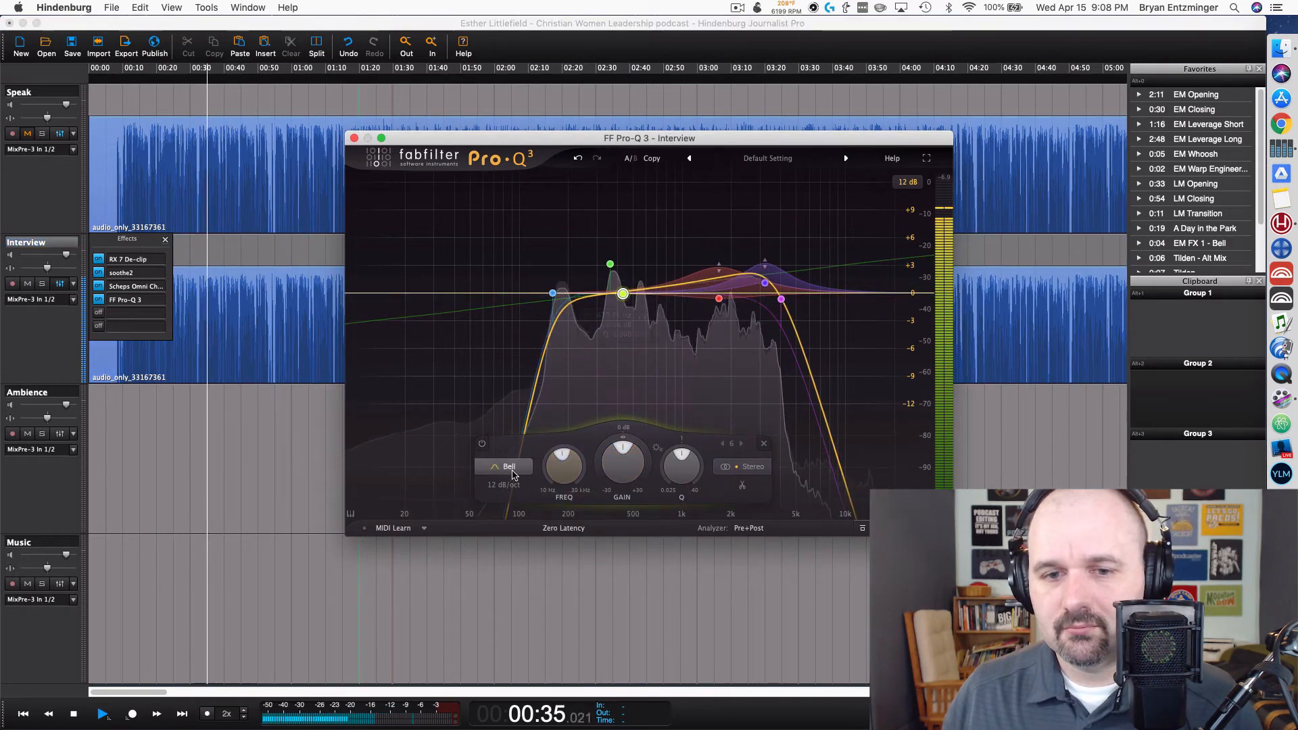
left_click(504, 467)
left_click(507, 351)
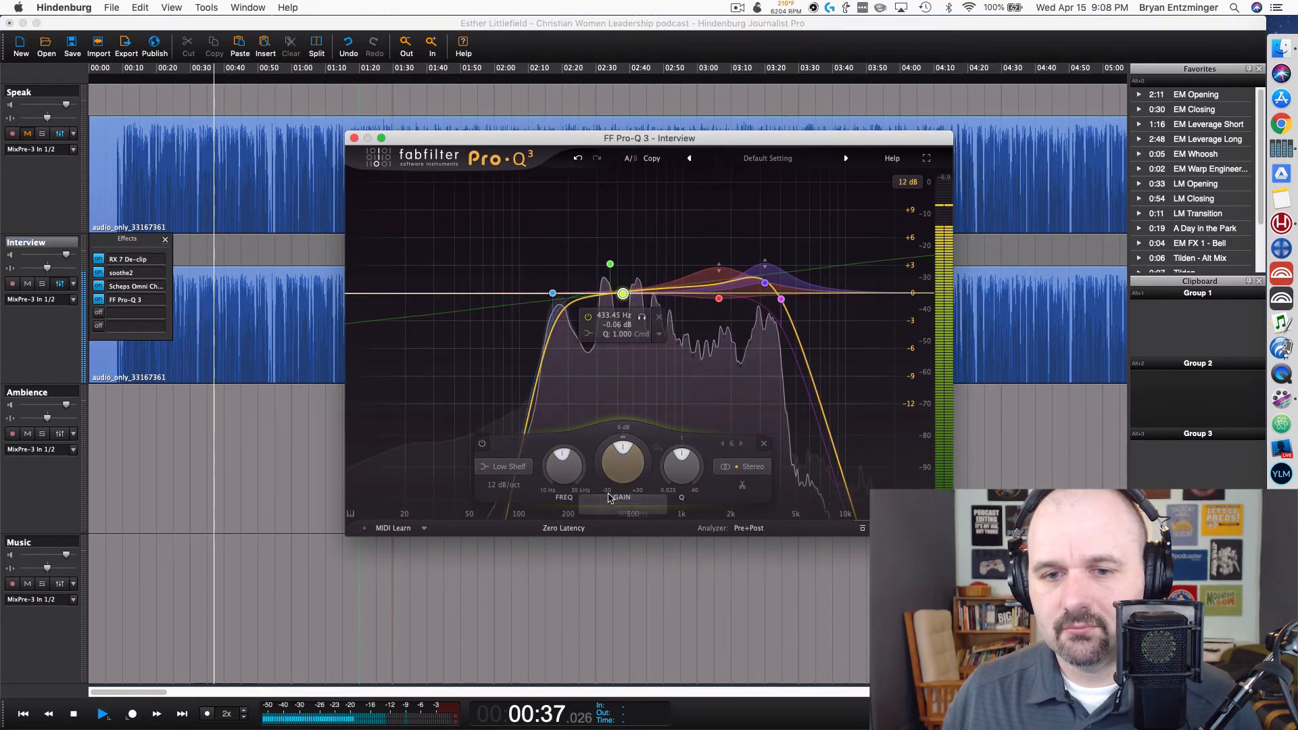
left_click_drag(617, 483, 610, 449)
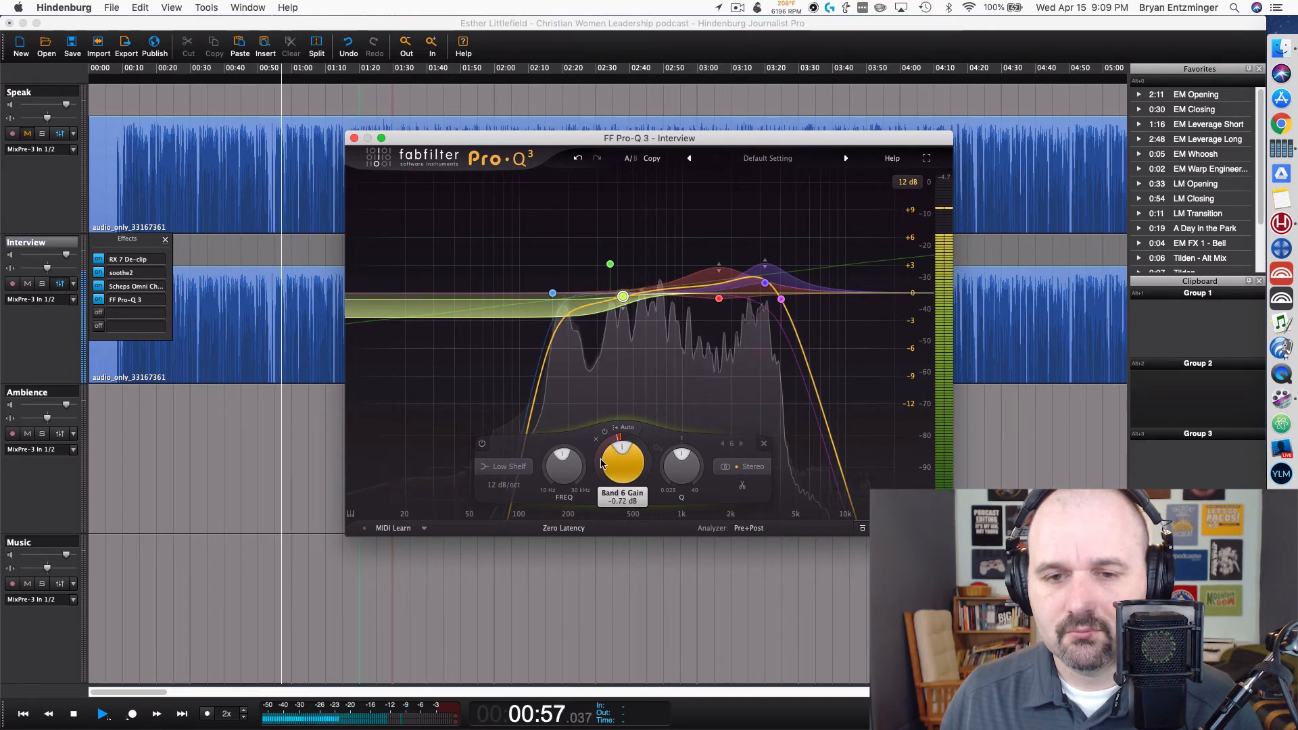
Step: Compare the Low Shelf band bypassed and active, and fine-tune it to about -0.48 dB gain and -1.93 dB dynamic range
left_click(481, 445)
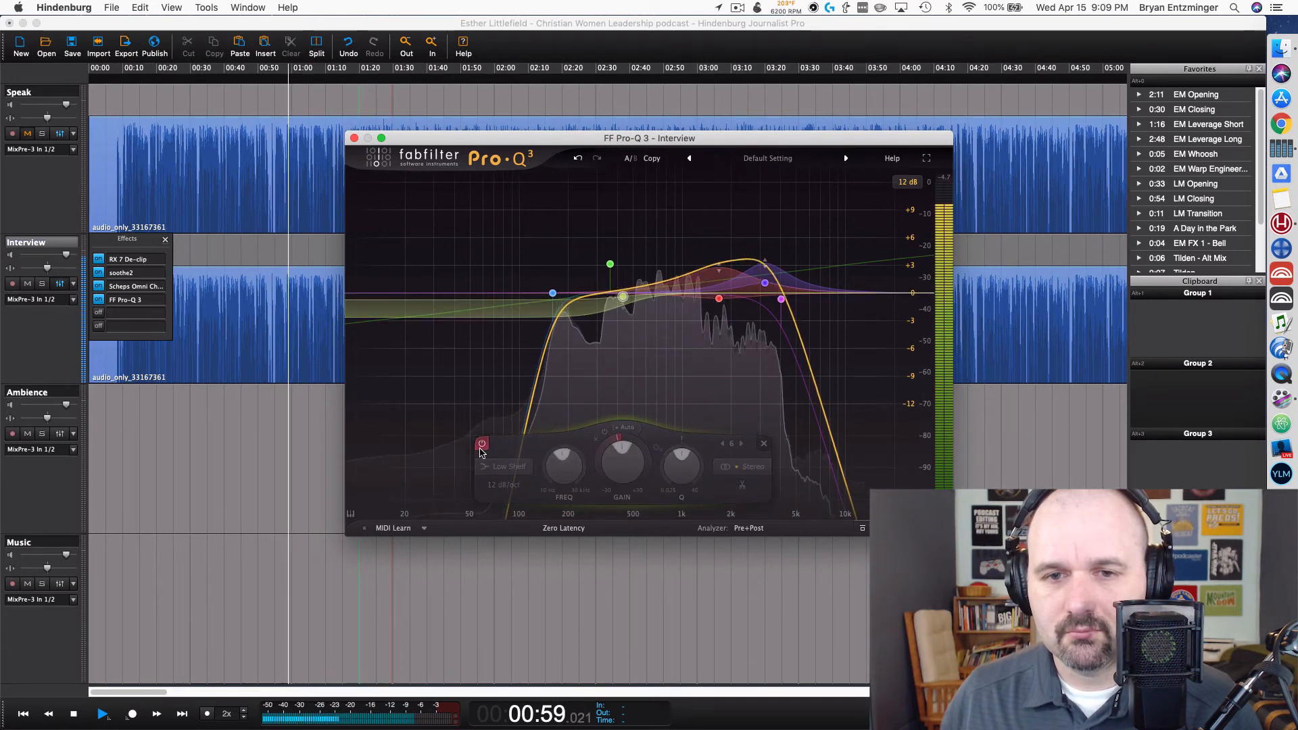
left_click(482, 445)
mouse_move(614, 457)
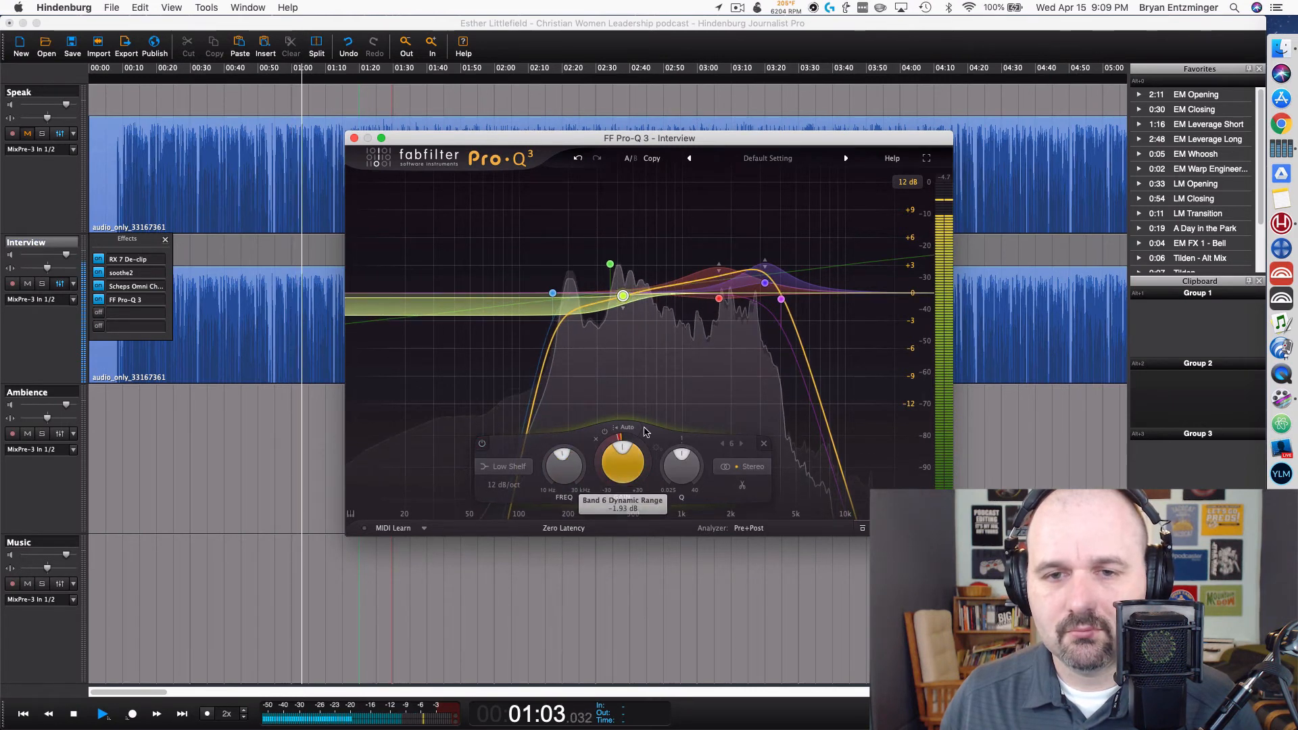
mouse_move(641, 267)
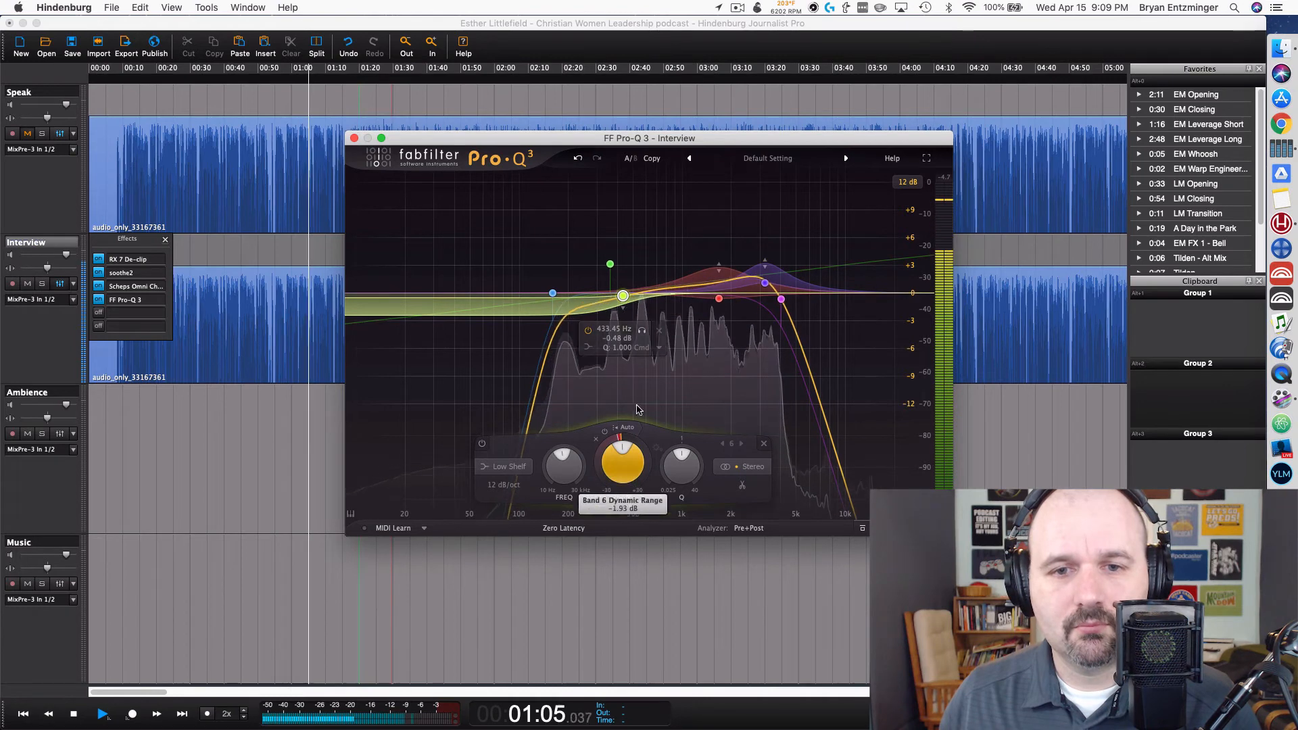
left_click_drag(683, 338, 691, 336)
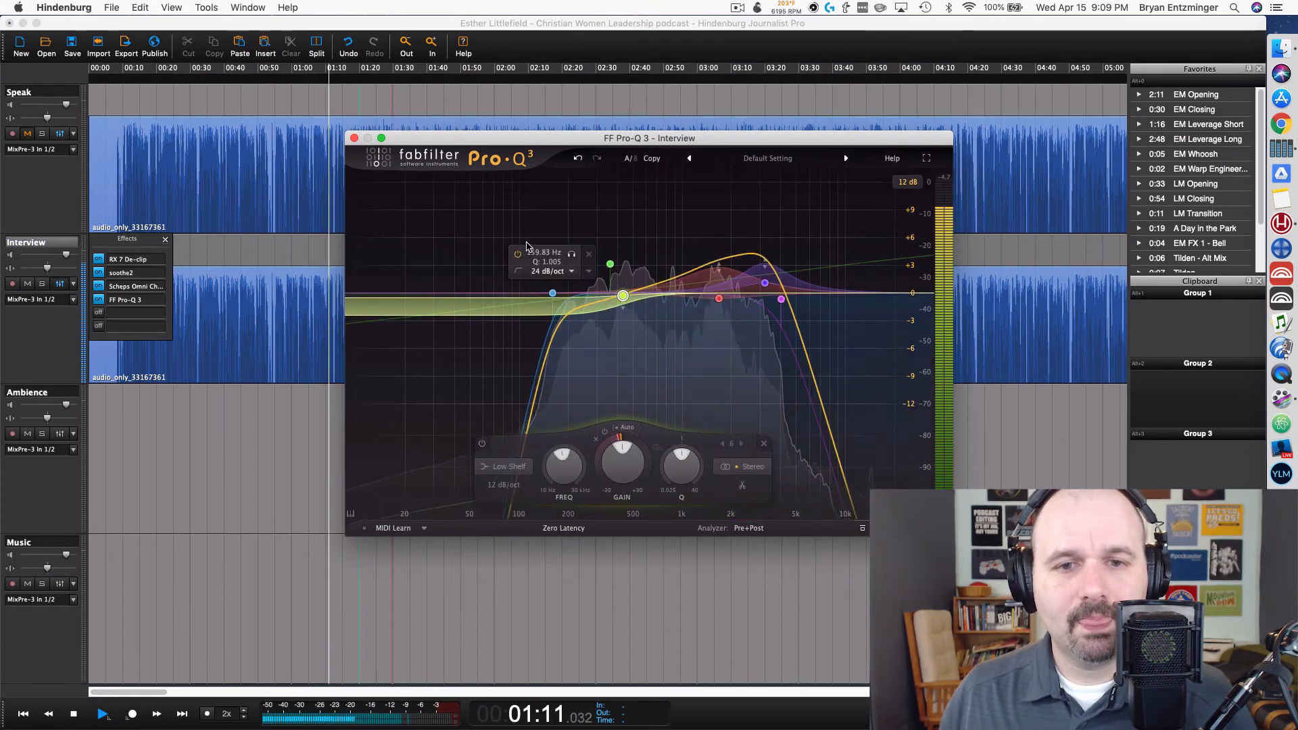
Step: Restart playback from about 0:33 and add a boosted Bell band near 817 Hz with a very narrow Q
left_click(295, 314)
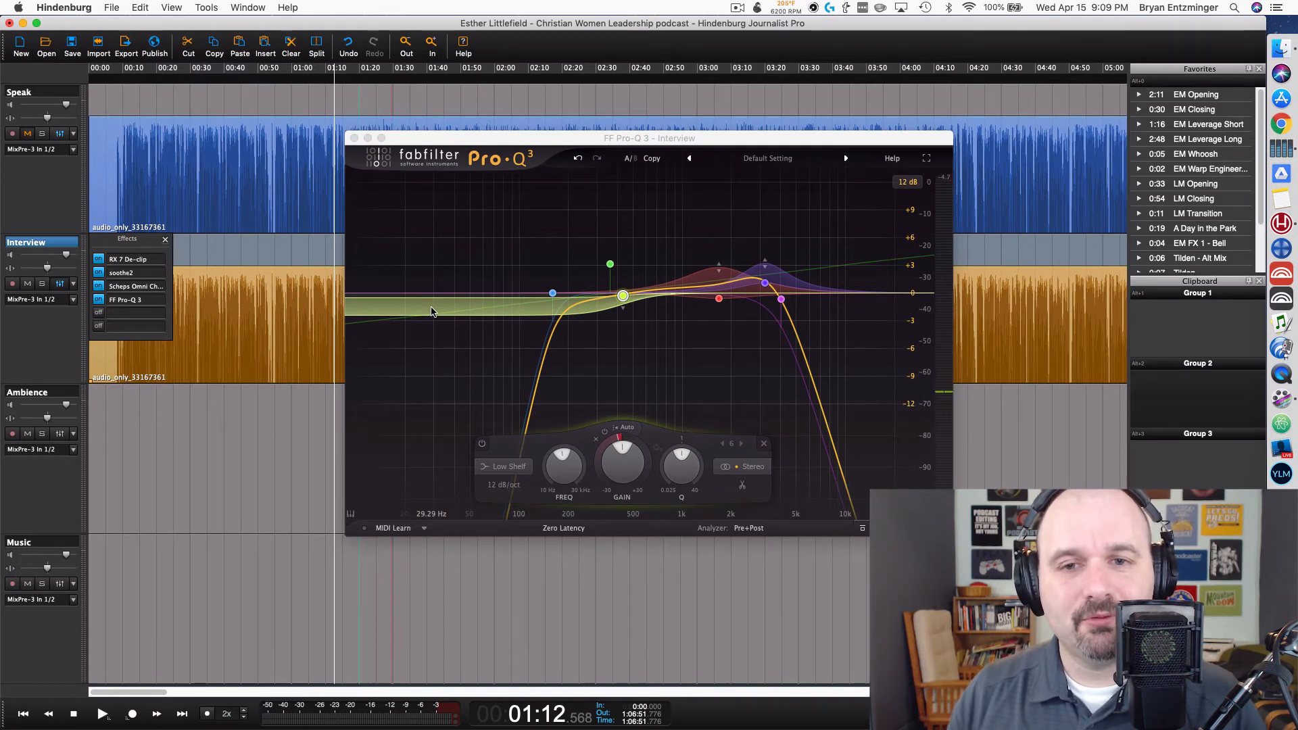
mouse_move(547, 350)
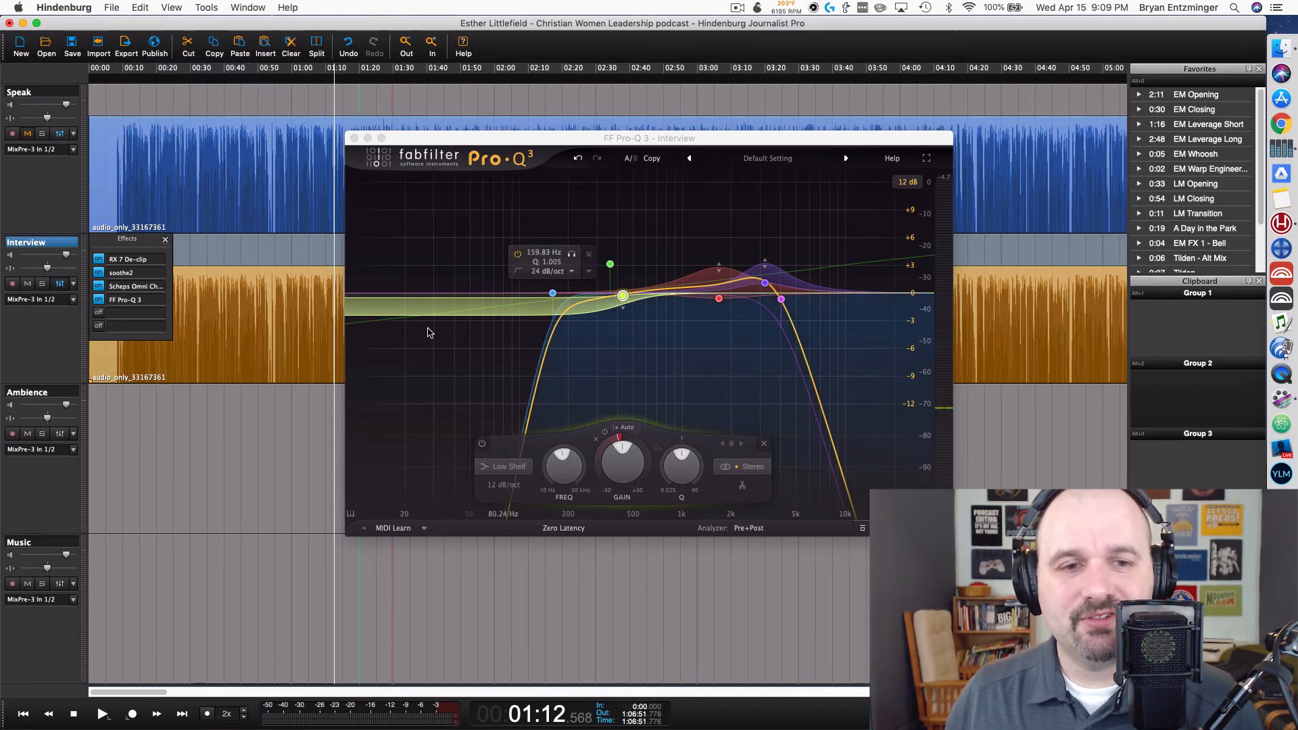
left_click(203, 254)
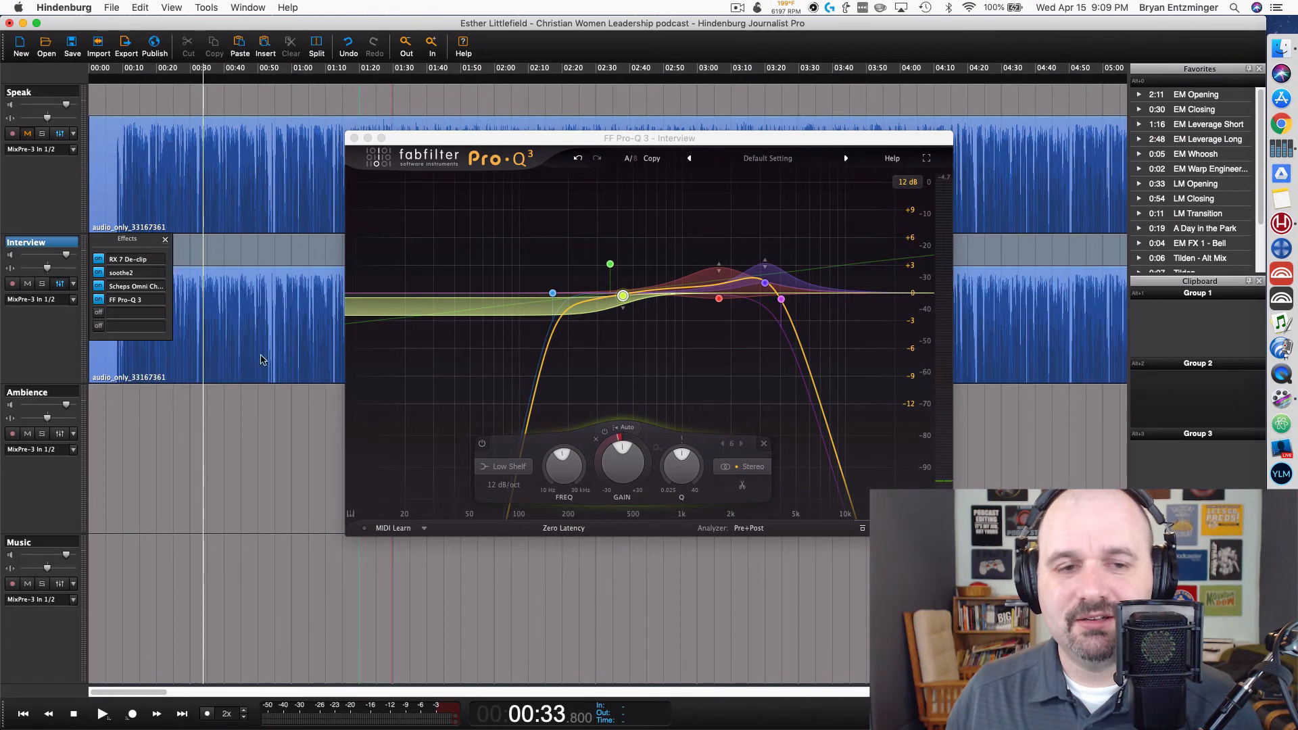
key("space")
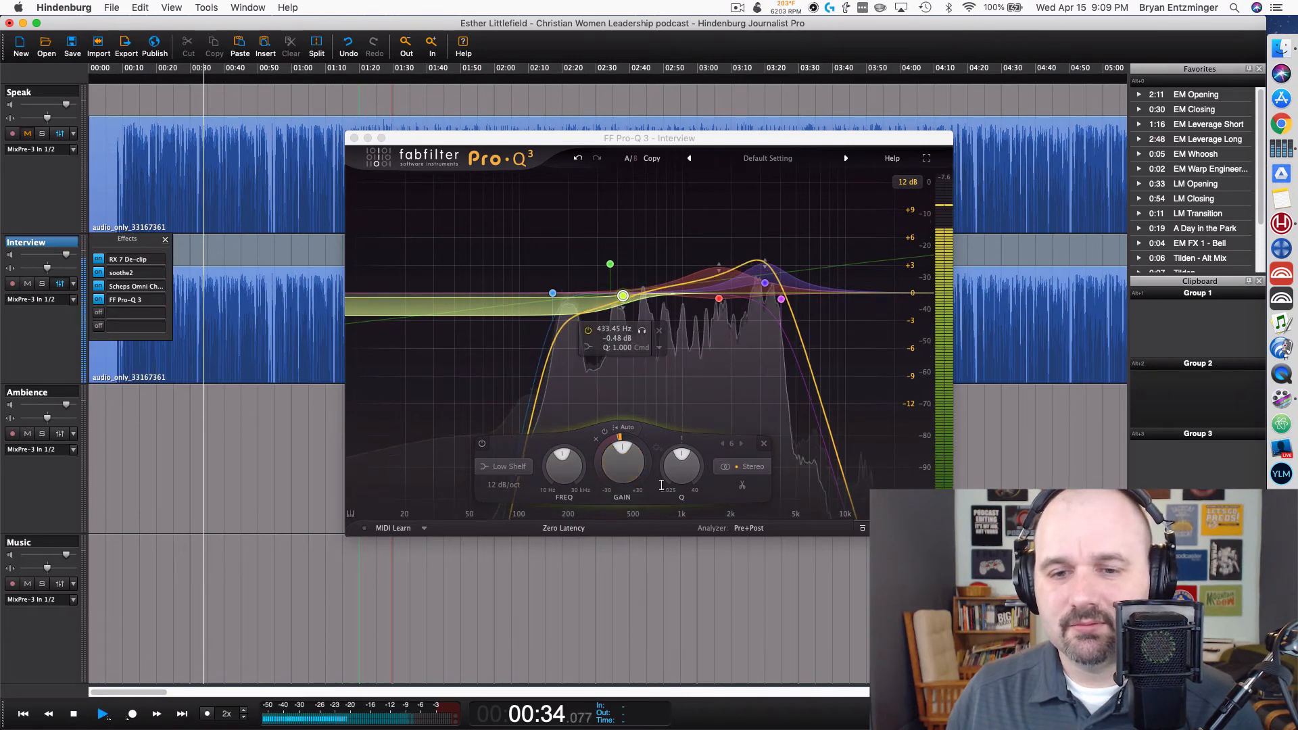
left_click(669, 287)
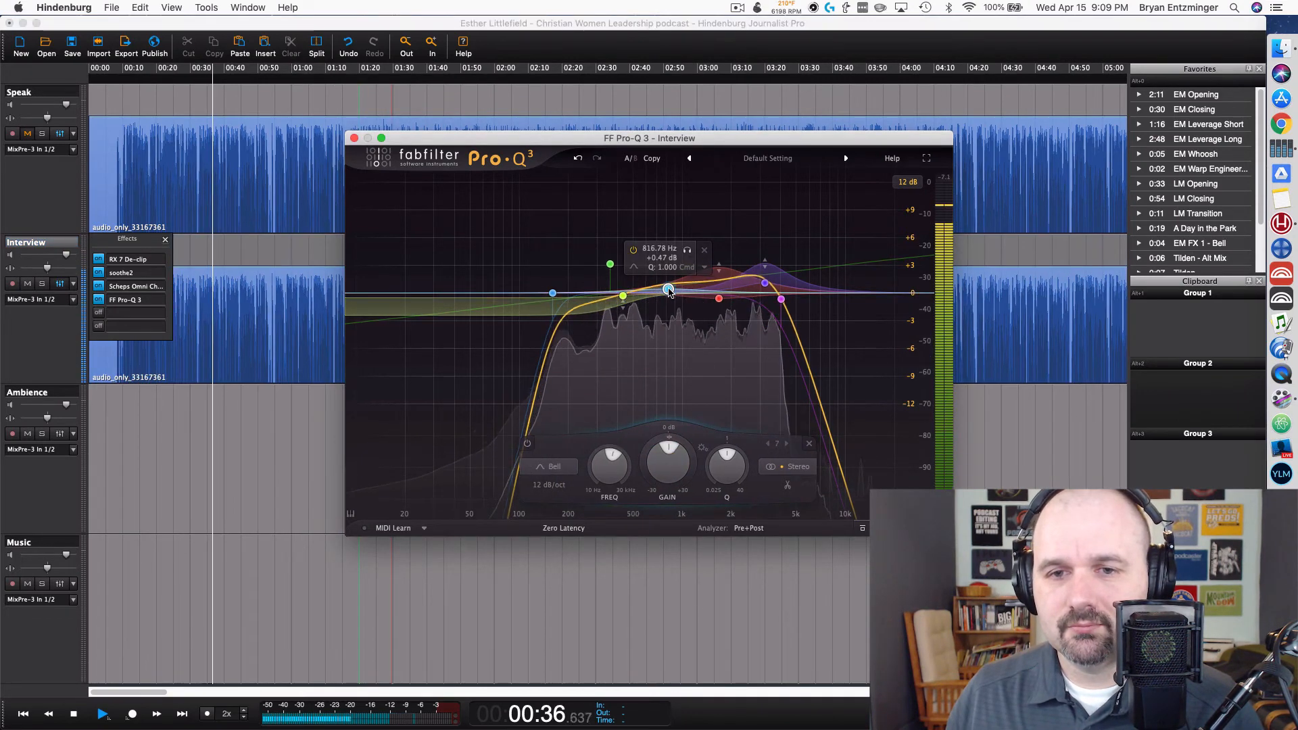
left_click_drag(668, 289, 666, 241)
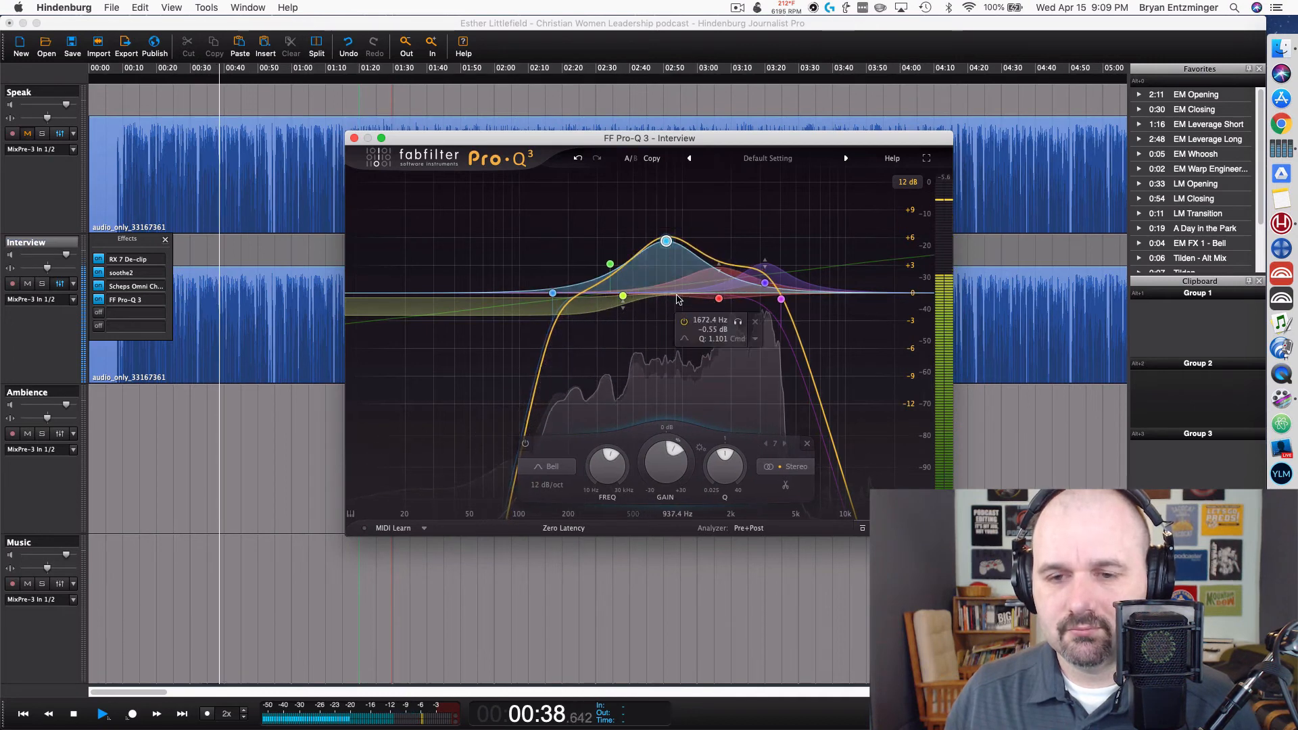
left_click_drag(721, 494, 723, 442)
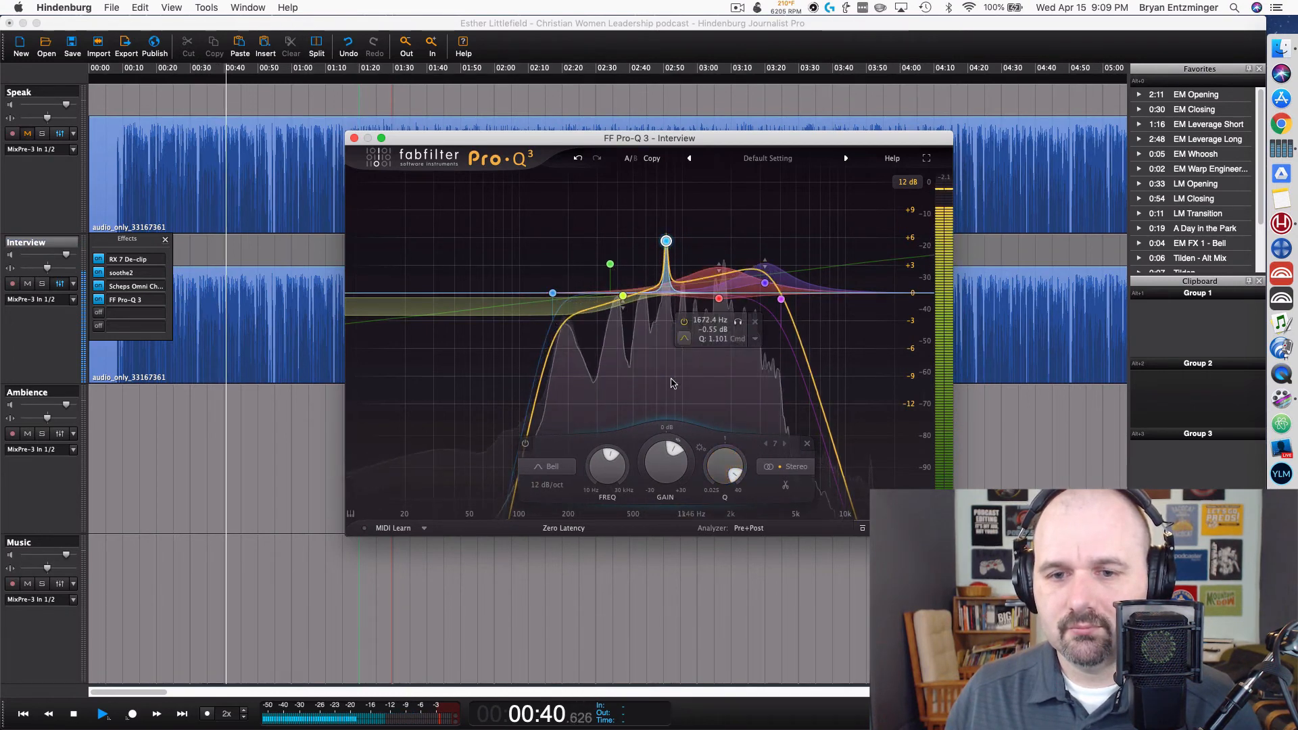
Step: Raise the narrow Bell band to about +19.6 dB and sweep its frequency for harsh resonances, settling at about 1313 Hz
left_click_drag(657, 475, 609, 465)
left_click_drag(608, 461, 605, 530)
left_click_drag(665, 473, 658, 453)
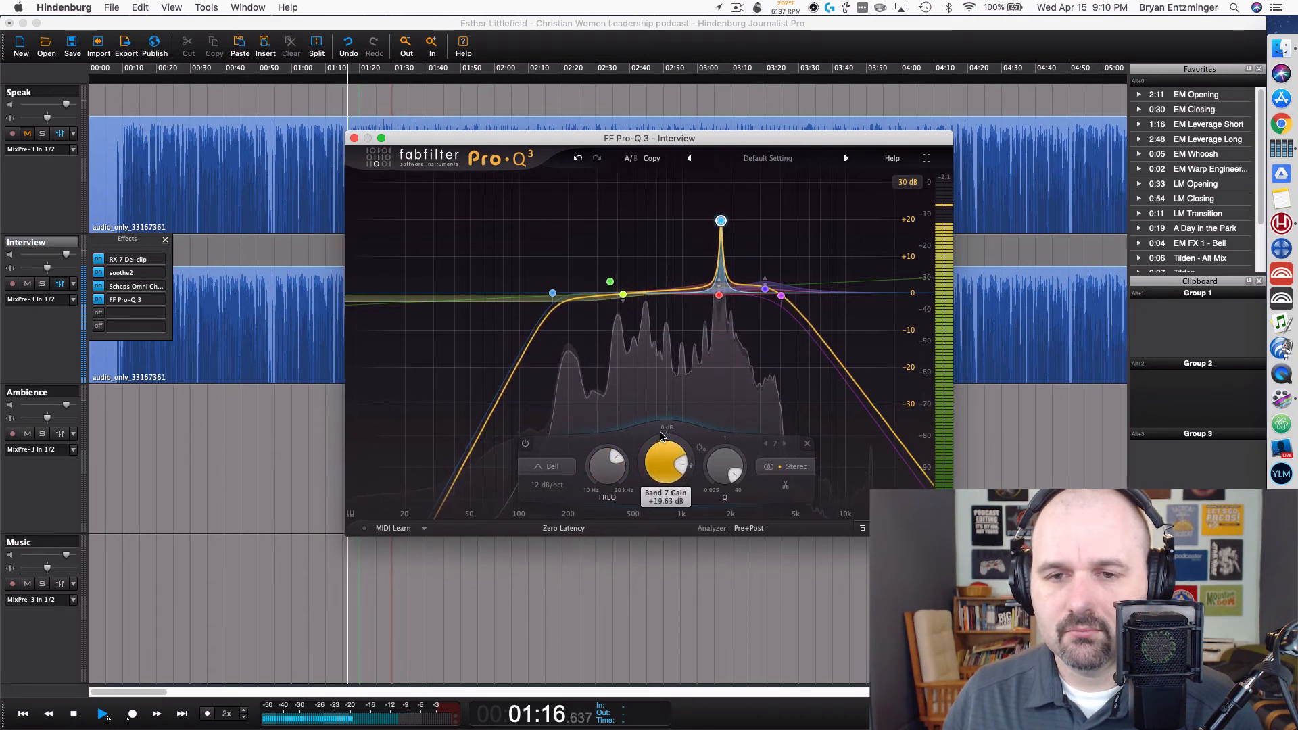
left_click_drag(609, 489, 611, 466)
scroll(611, 465, "down", 15)
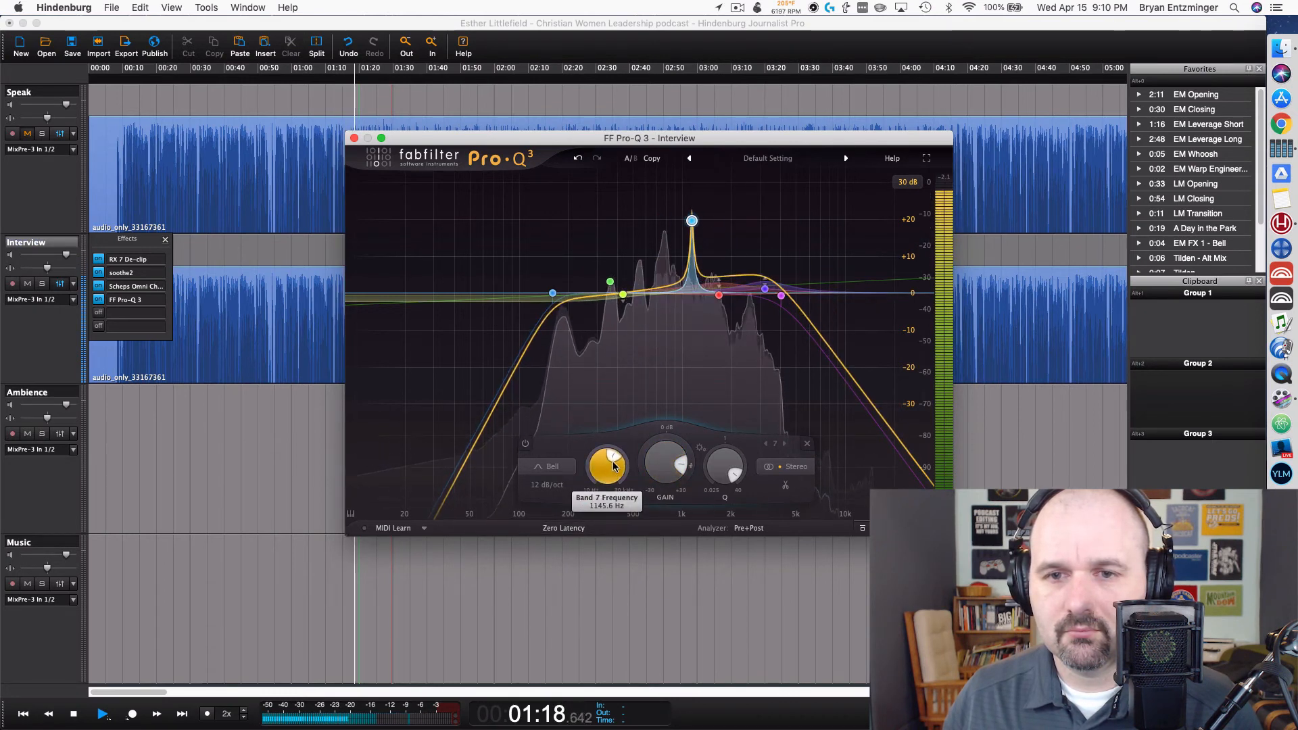
scroll(612, 465, "up", 7)
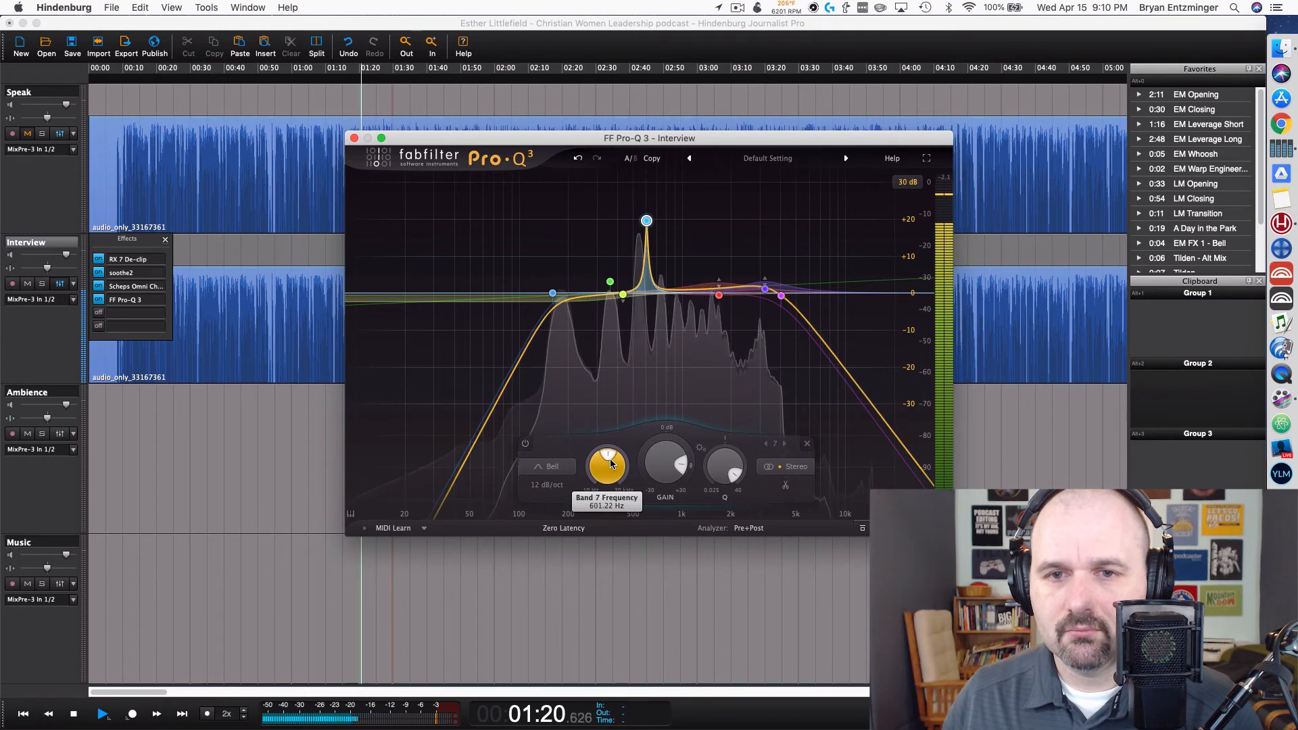
scroll(616, 465, "up", 1)
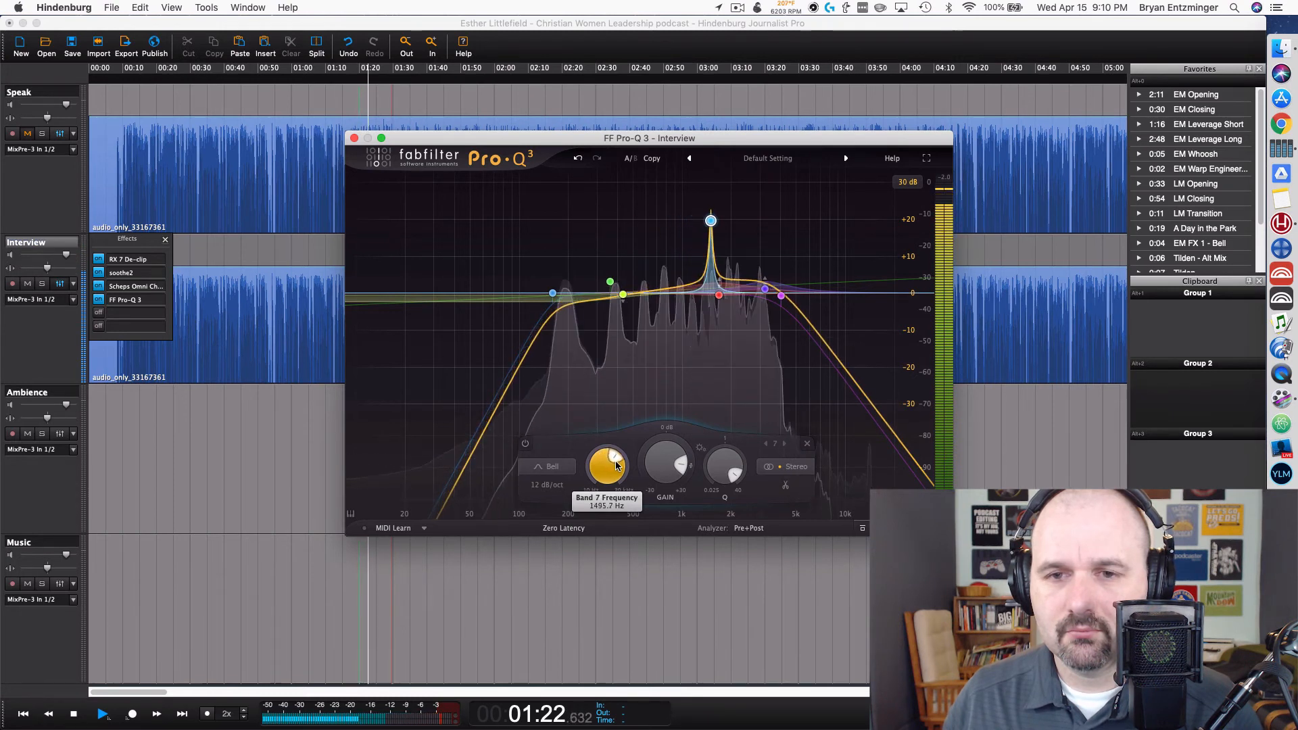
scroll(616, 464, "down", 1)
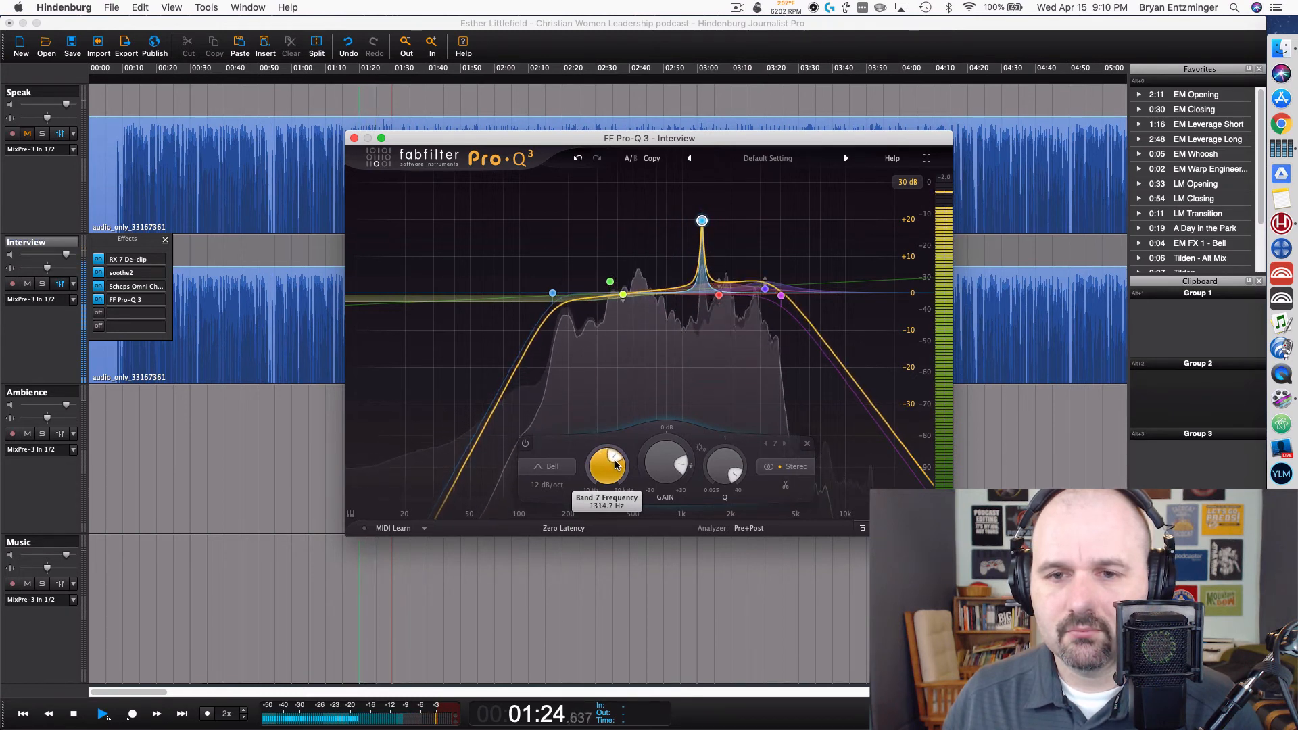
scroll(616, 465, "down", 1)
scroll(615, 465, "up", 1)
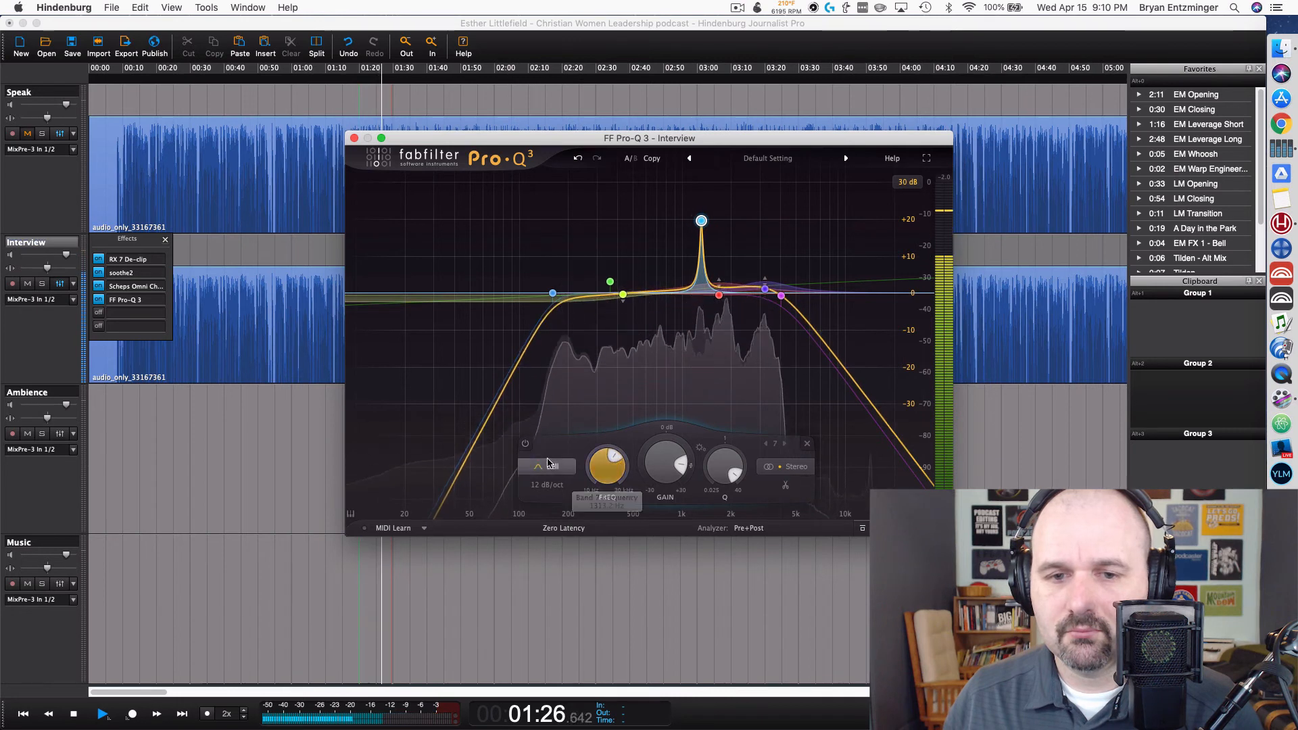
Step: Turn the 1313 Hz band into a dynamic cut with about -3.2 dB gain and -2 dB dynamic range
left_click_drag(647, 471, 668, 431)
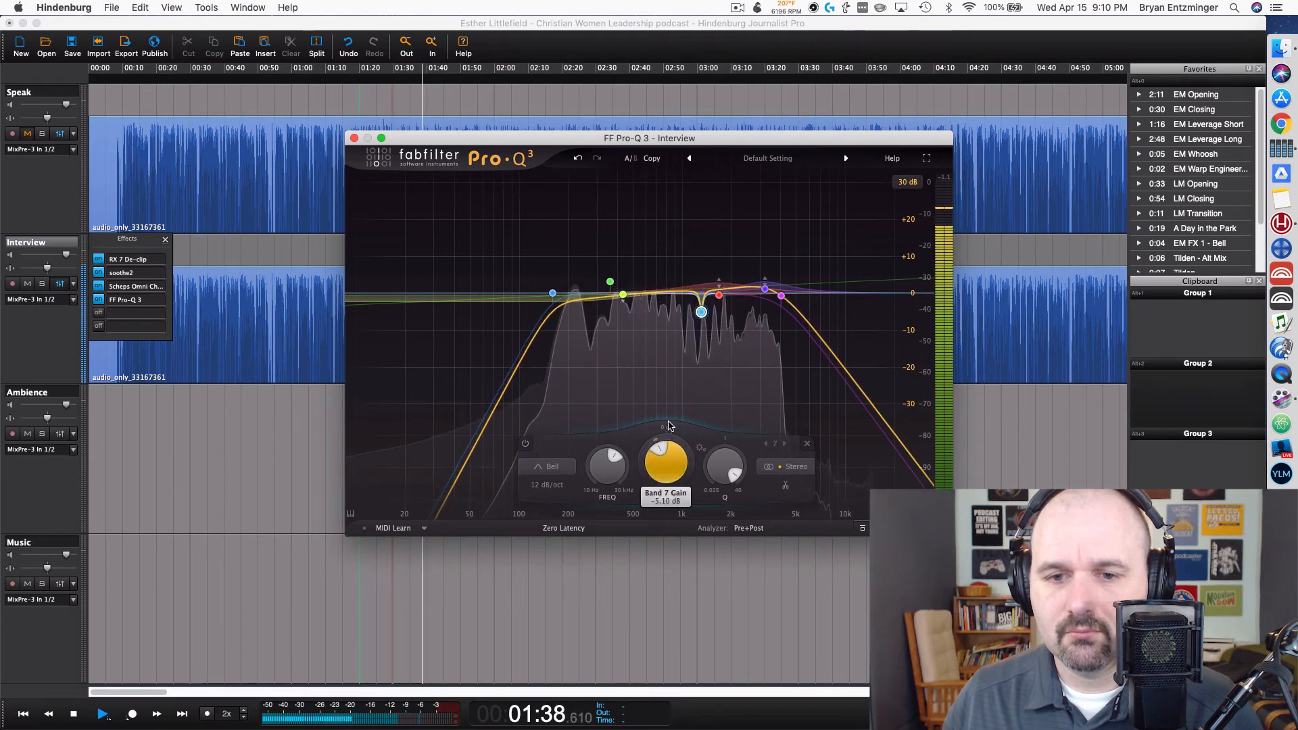
left_click_drag(643, 481, 643, 482)
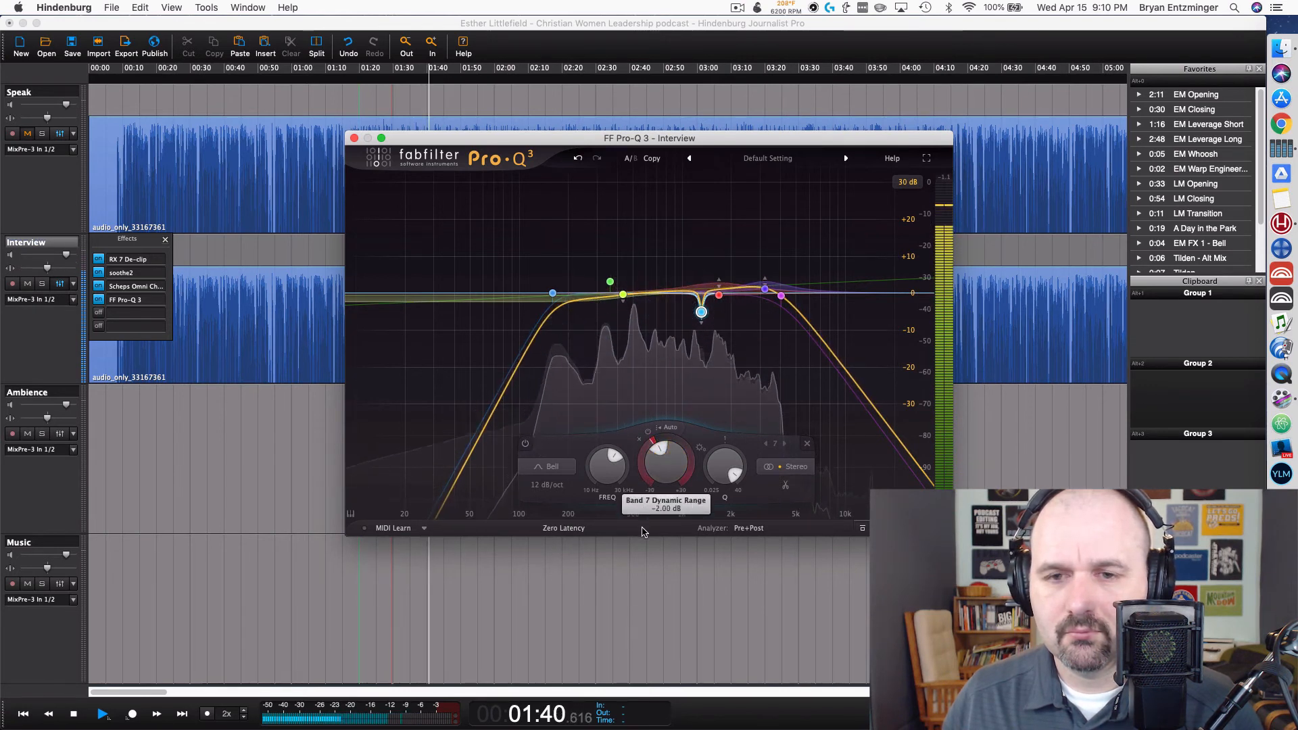
left_click_drag(663, 467, 663, 452)
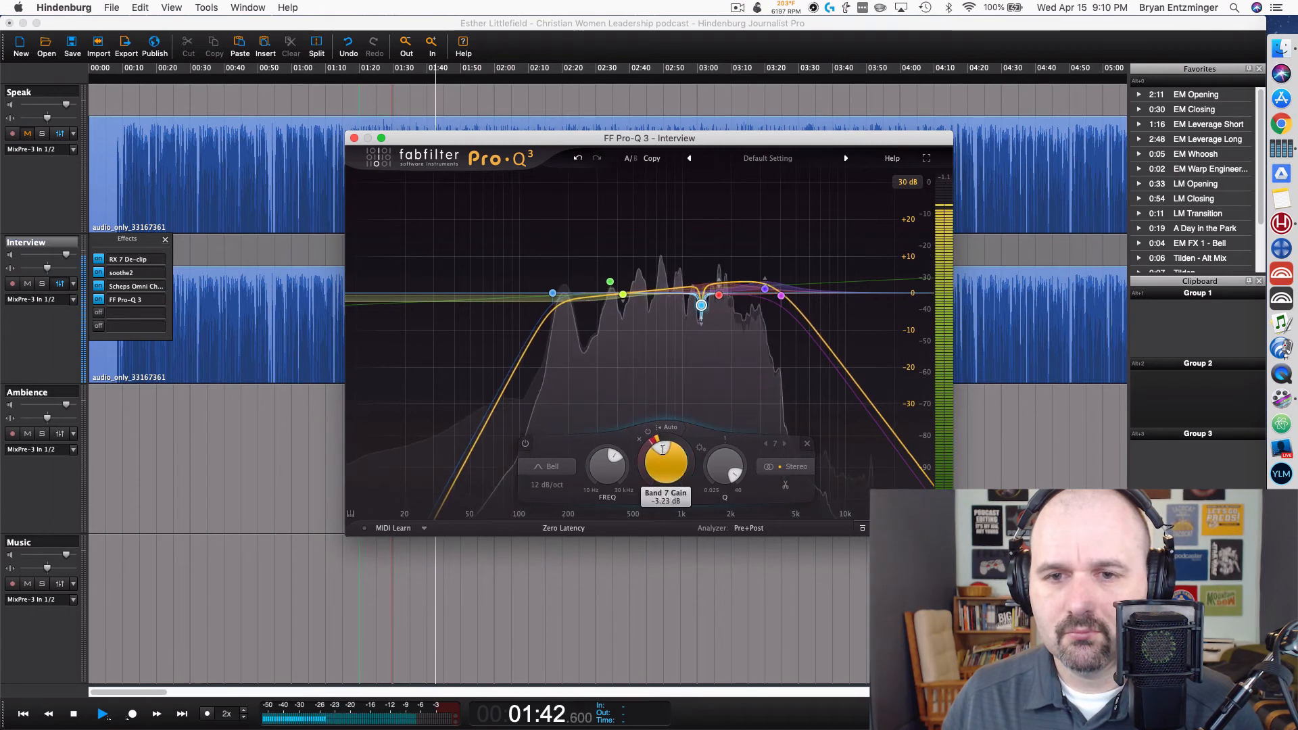
Step: Compare the 1313 Hz band bypassed and active, and fine-tune its gain to -4.40 dB
left_click(525, 444)
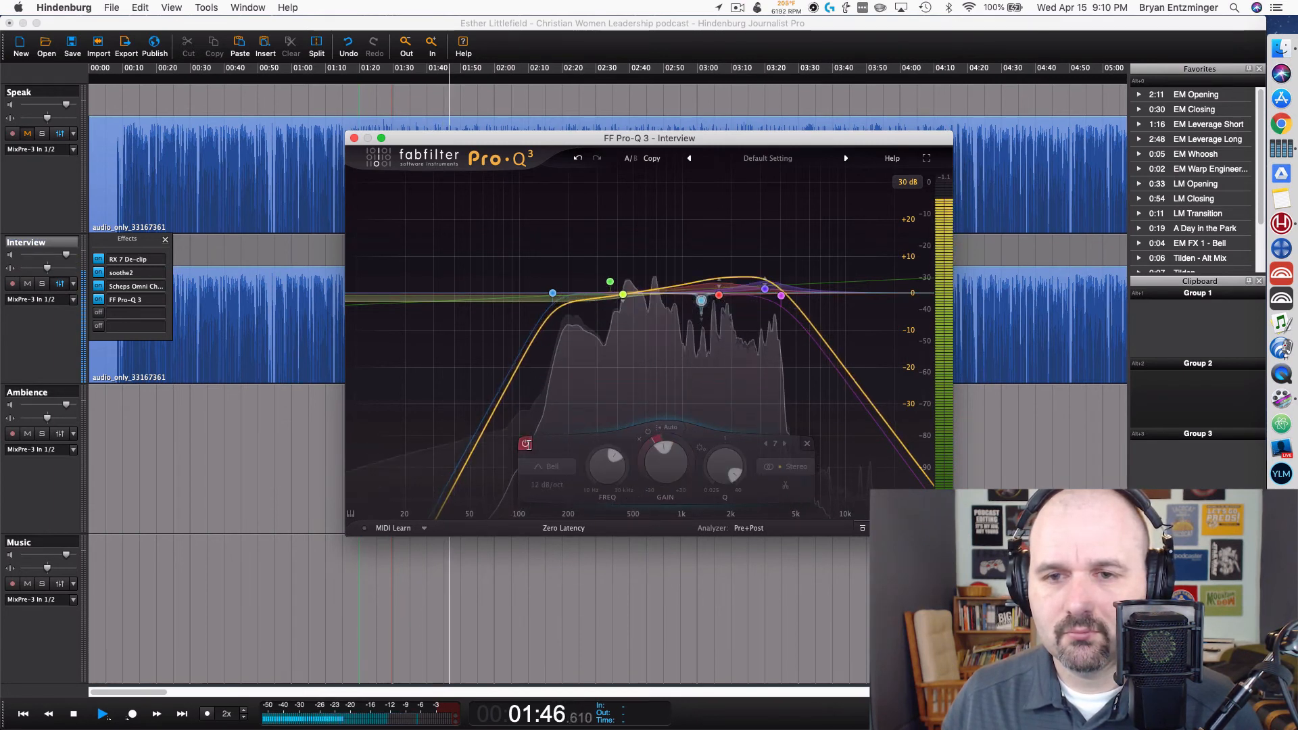
left_click(526, 445)
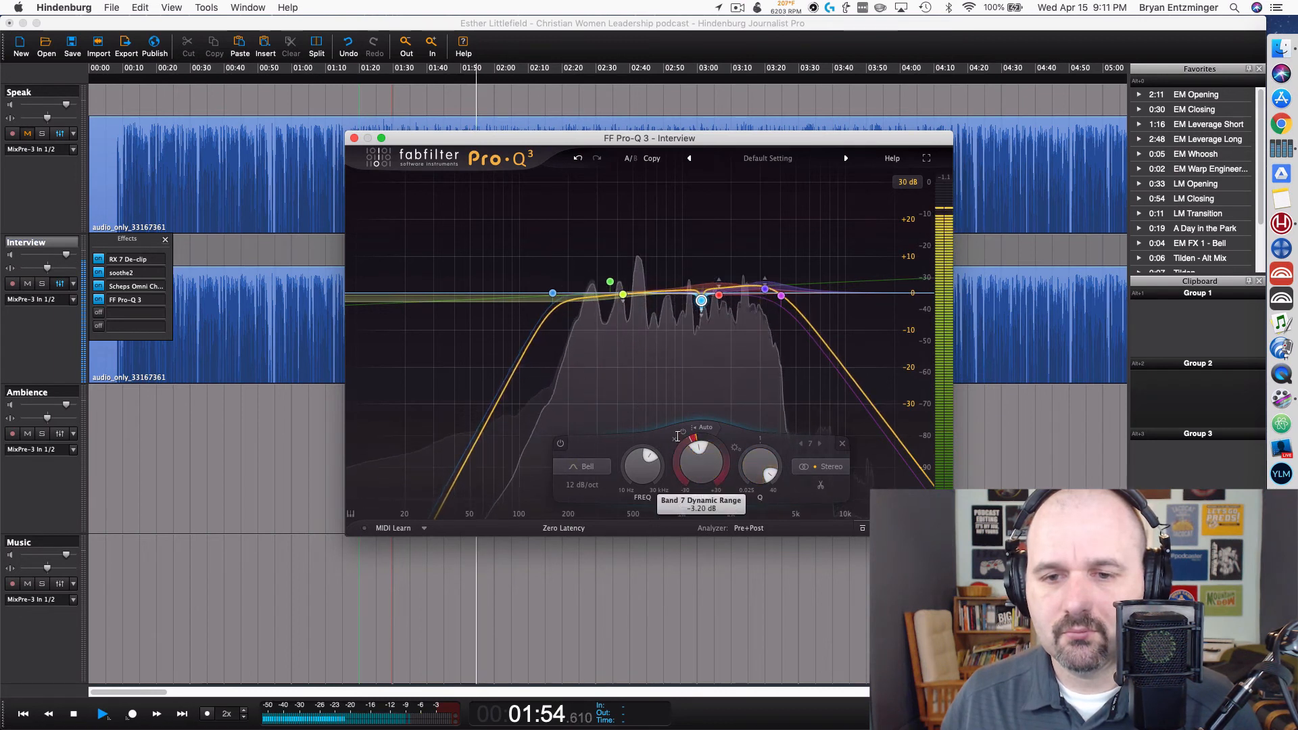
left_click_drag(700, 463, 714, 498)
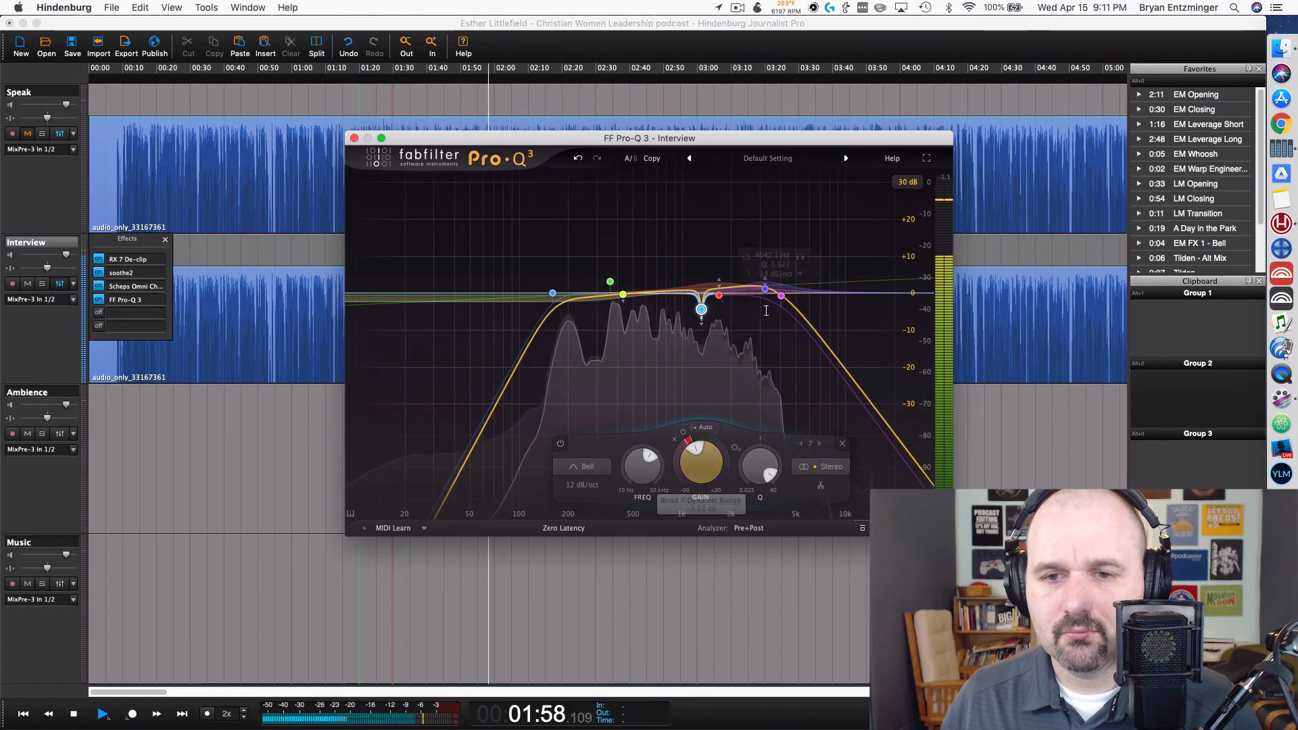
Step: Add another Bell band near 1 kHz, narrow its Q to roughly 17.5 and lower it into a cut of about 6 dB
left_click(675, 291)
left_click_drag(675, 291, 681, 255)
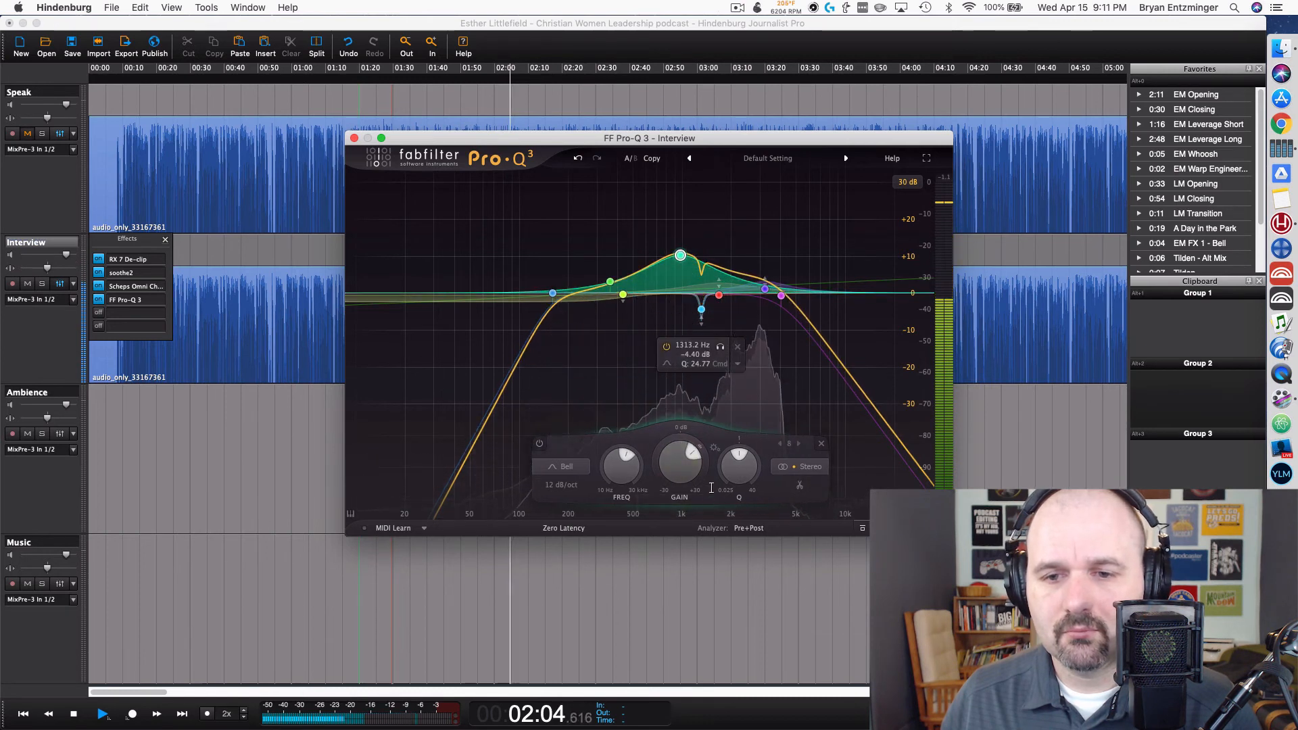
scroll(728, 355, "up", 10)
left_click_drag(679, 465, 672, 531)
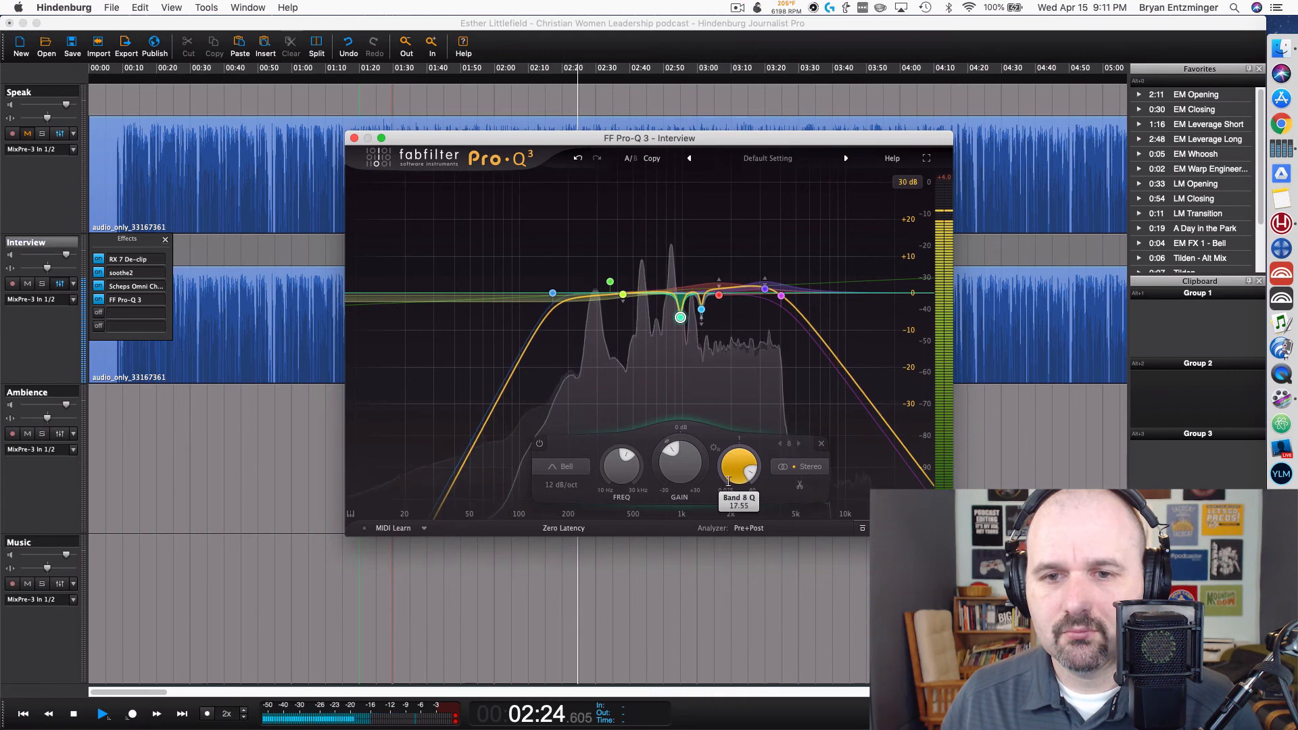
left_click_drag(728, 485, 735, 465)
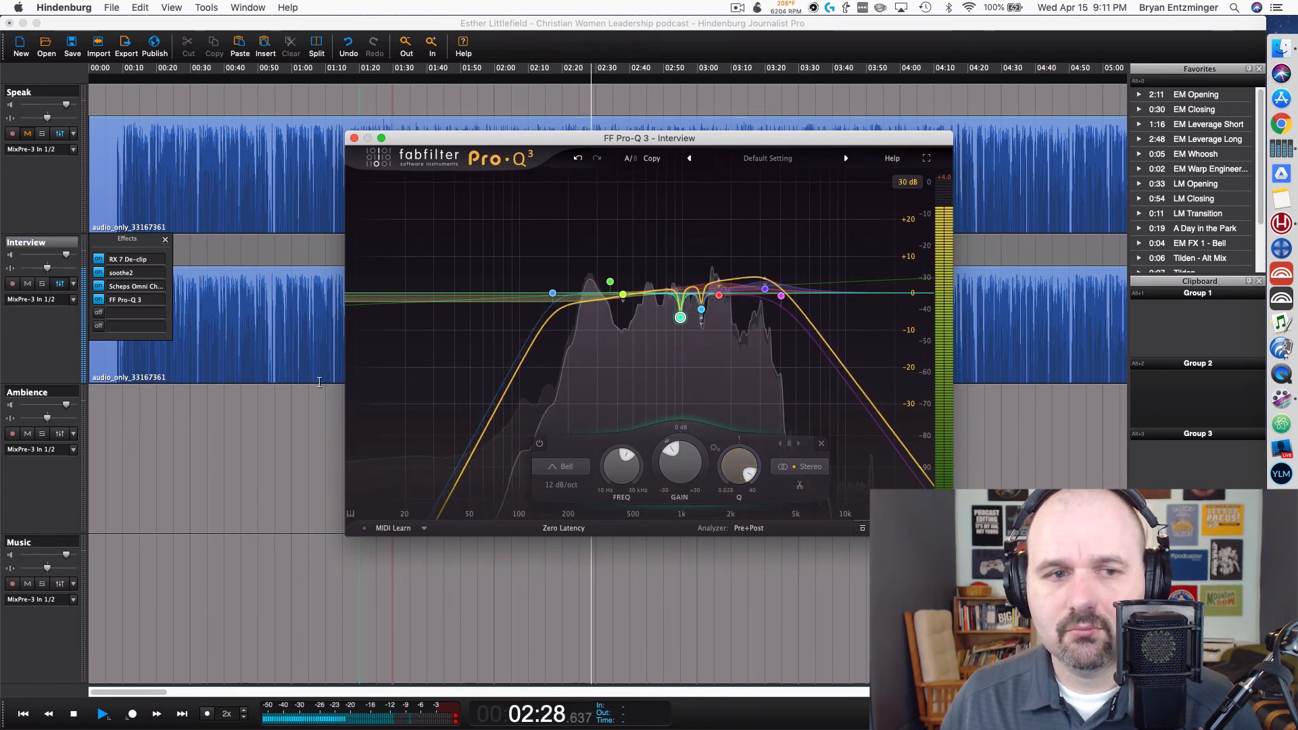
Step: Compare the 1 kHz band bypassed and active, and audition the Interview track from about 1:02 with Pro-Q 3 bypassed and active
left_click(540, 444)
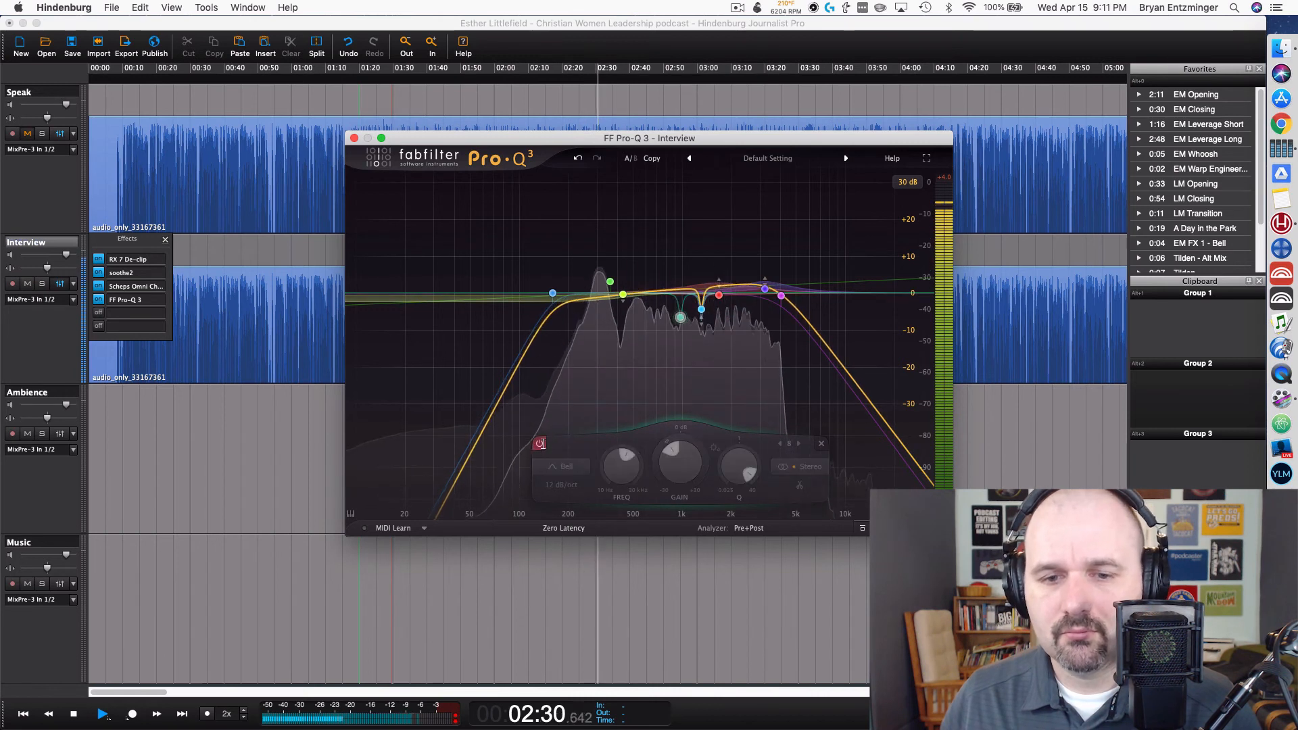
left_click(540, 443)
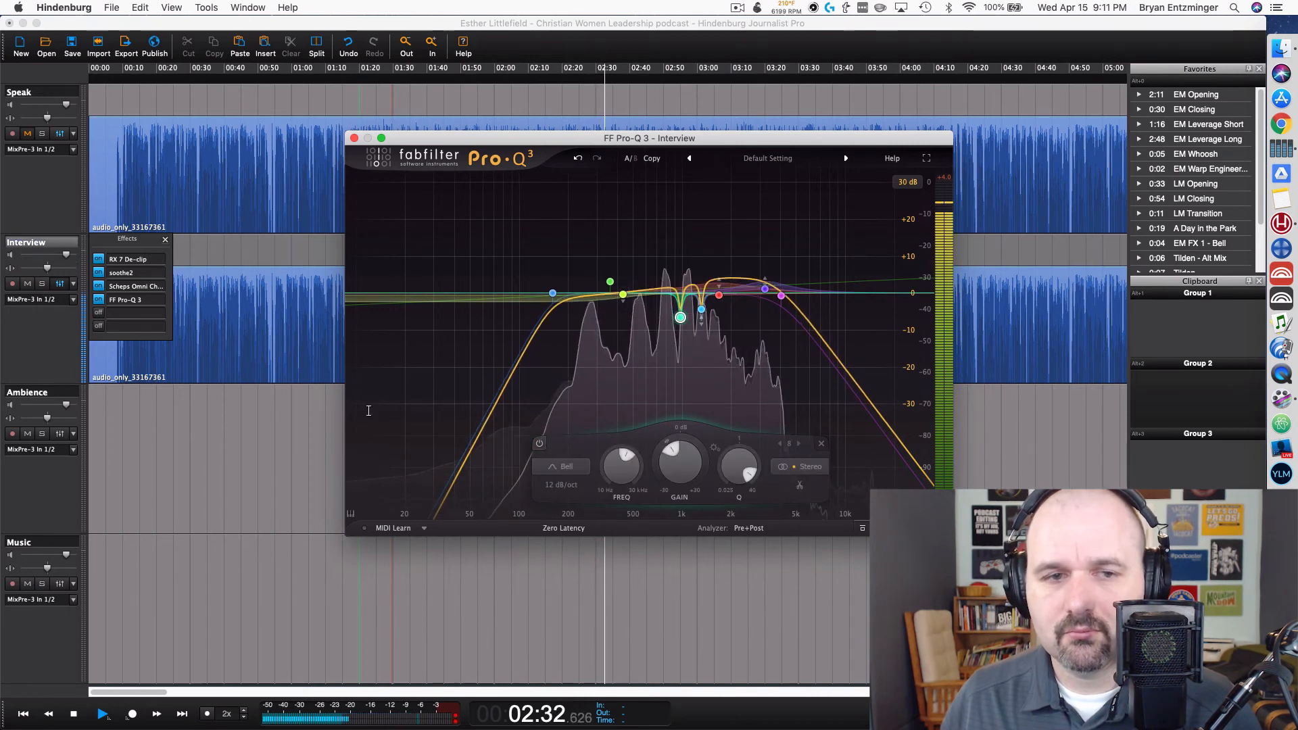
left_click(98, 300)
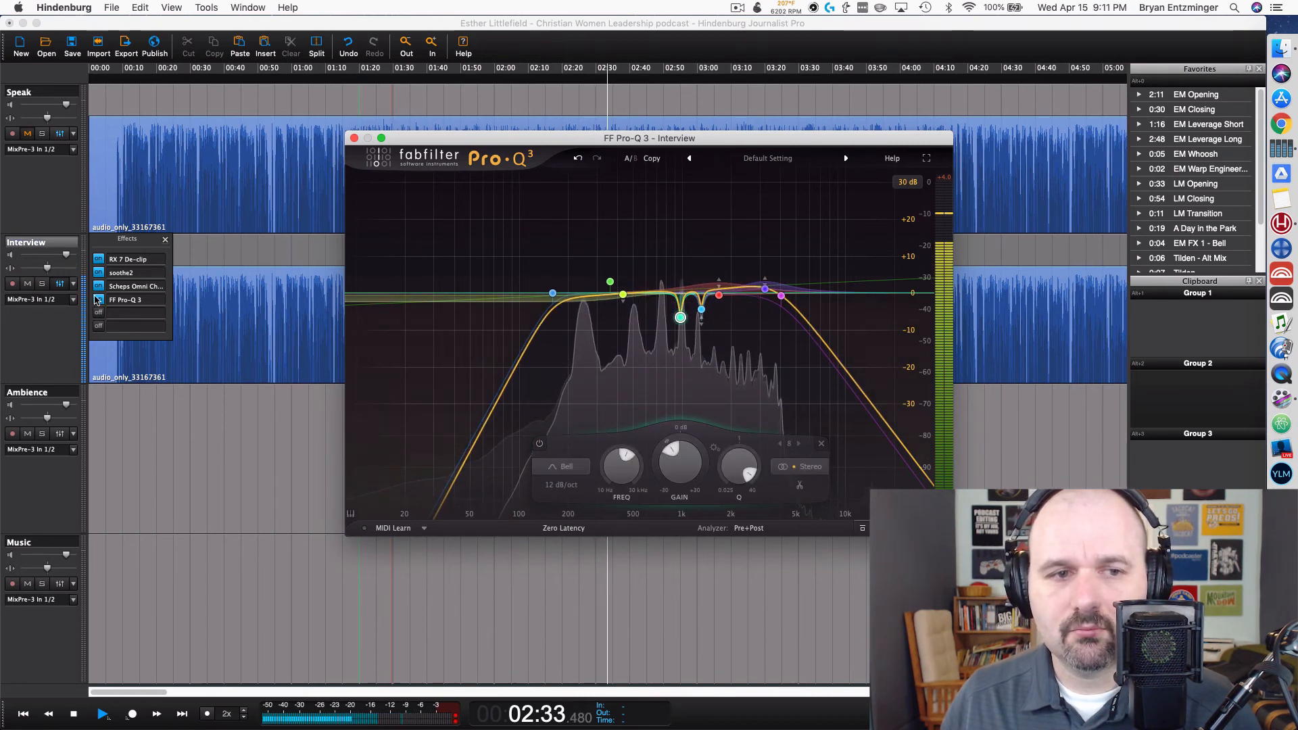
left_click(300, 257)
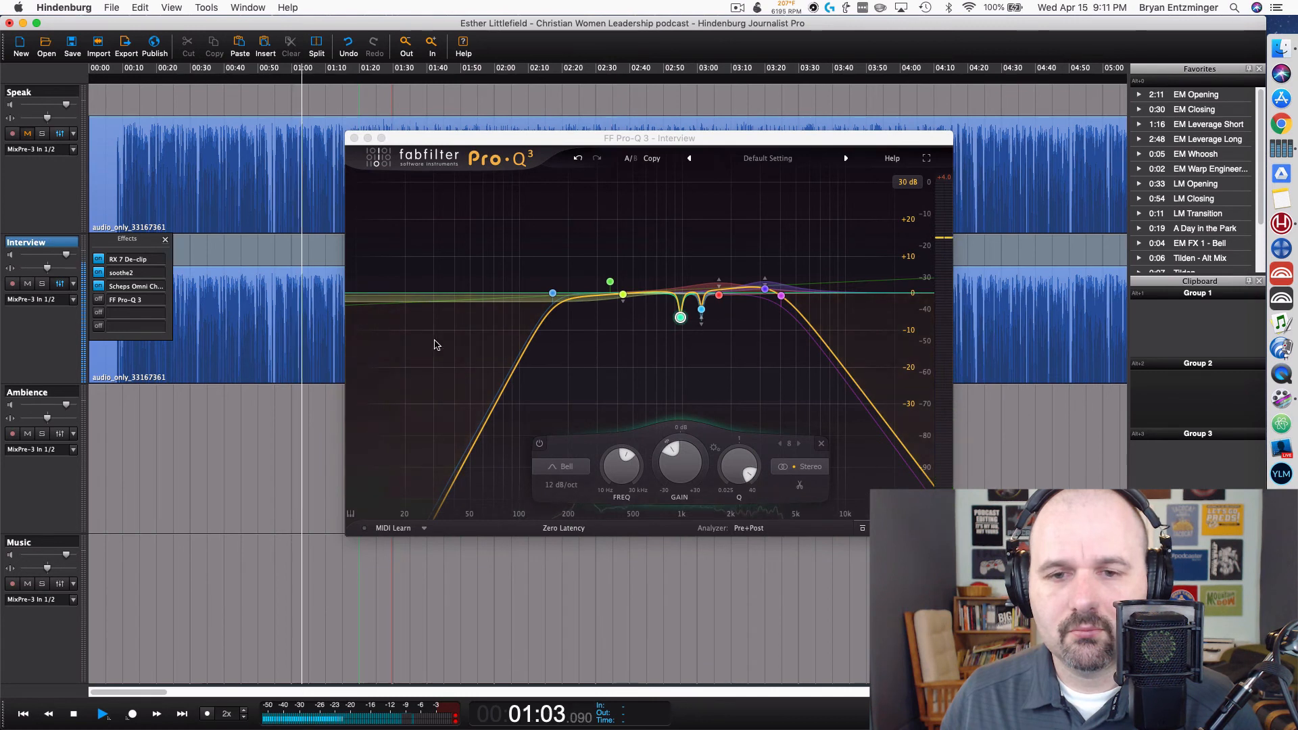
left_click(99, 300)
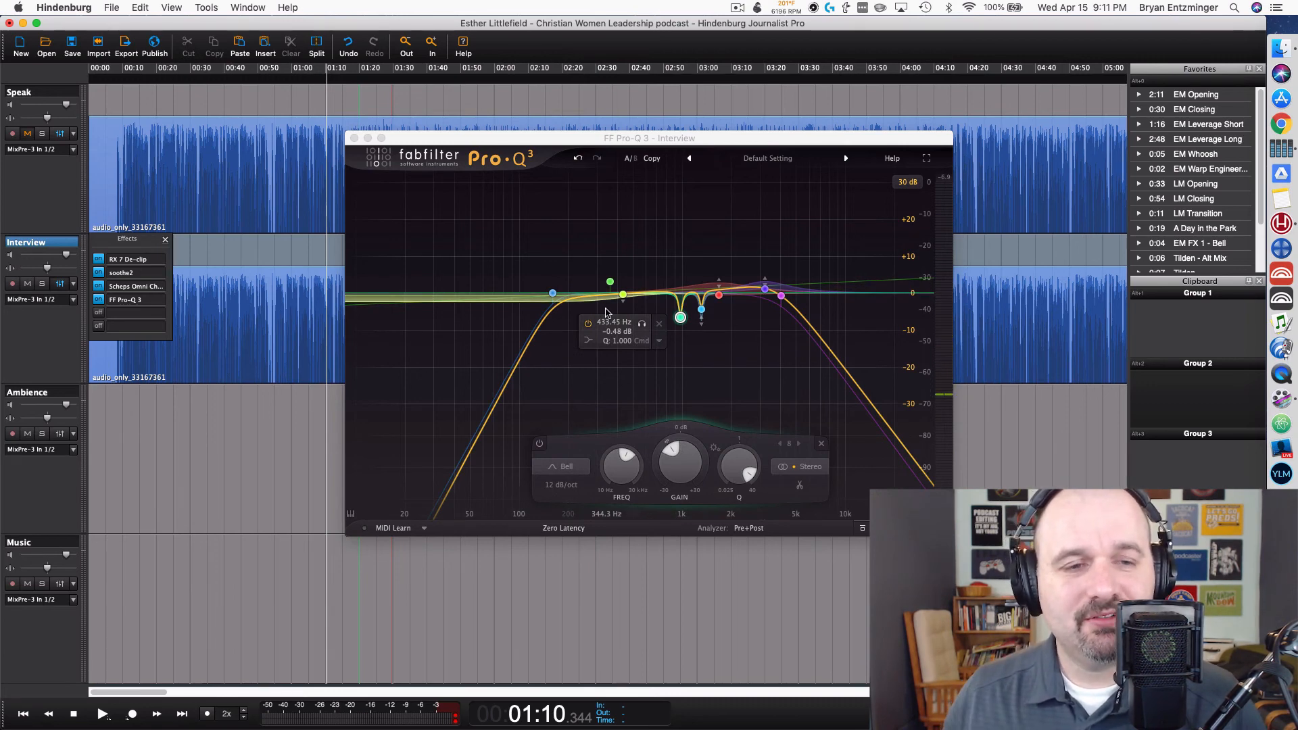
Step: Bypass all four Interview effects, play from 0:55 while re-enabling RX 7 De-clip, soothe2, Scheps Omni Channel and Pro-Q 3 one by one, and stop playback
left_click_drag(420, 138, 683, 120)
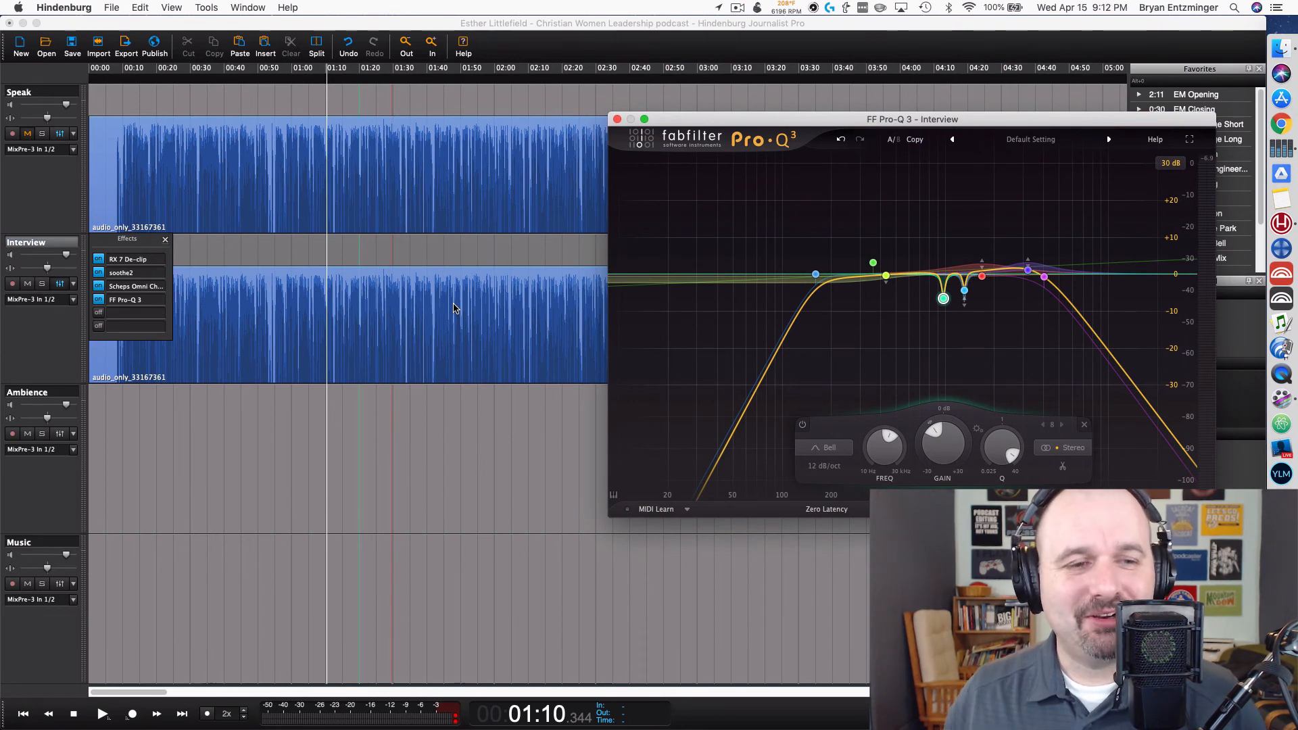
left_click(99, 260)
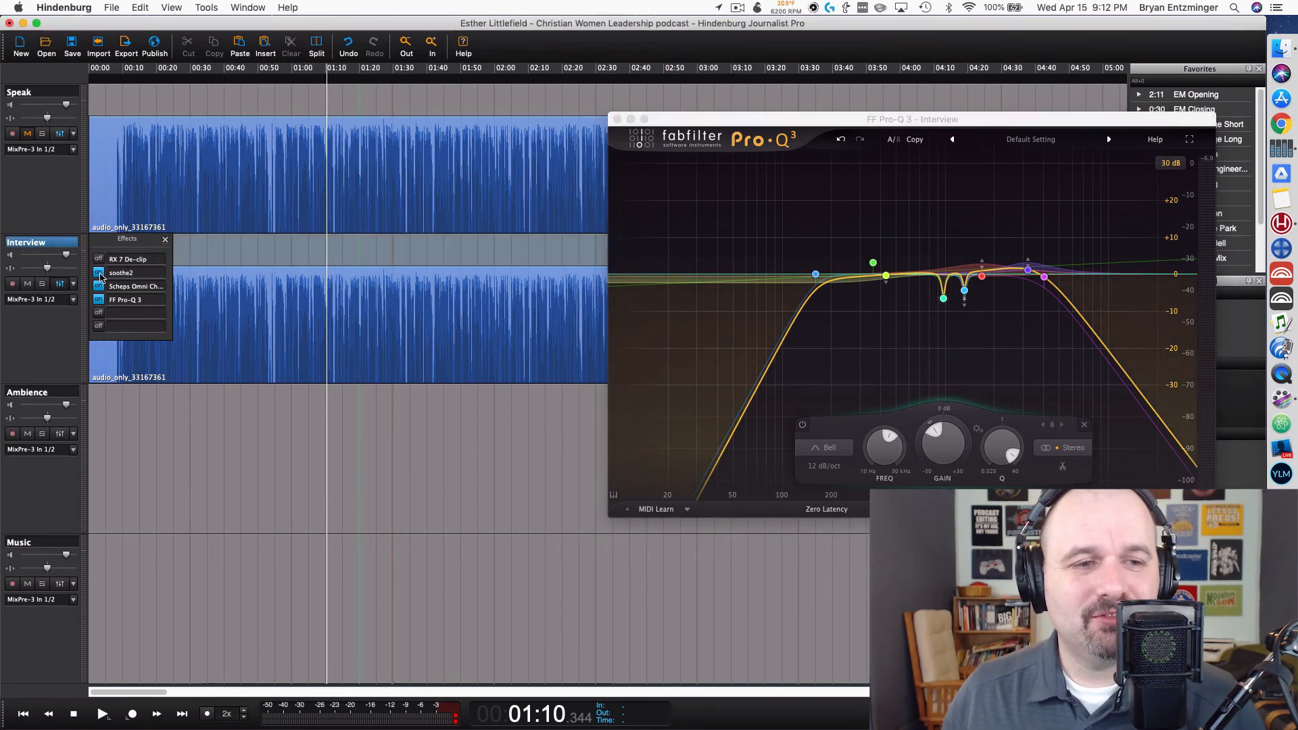
left_click(275, 251)
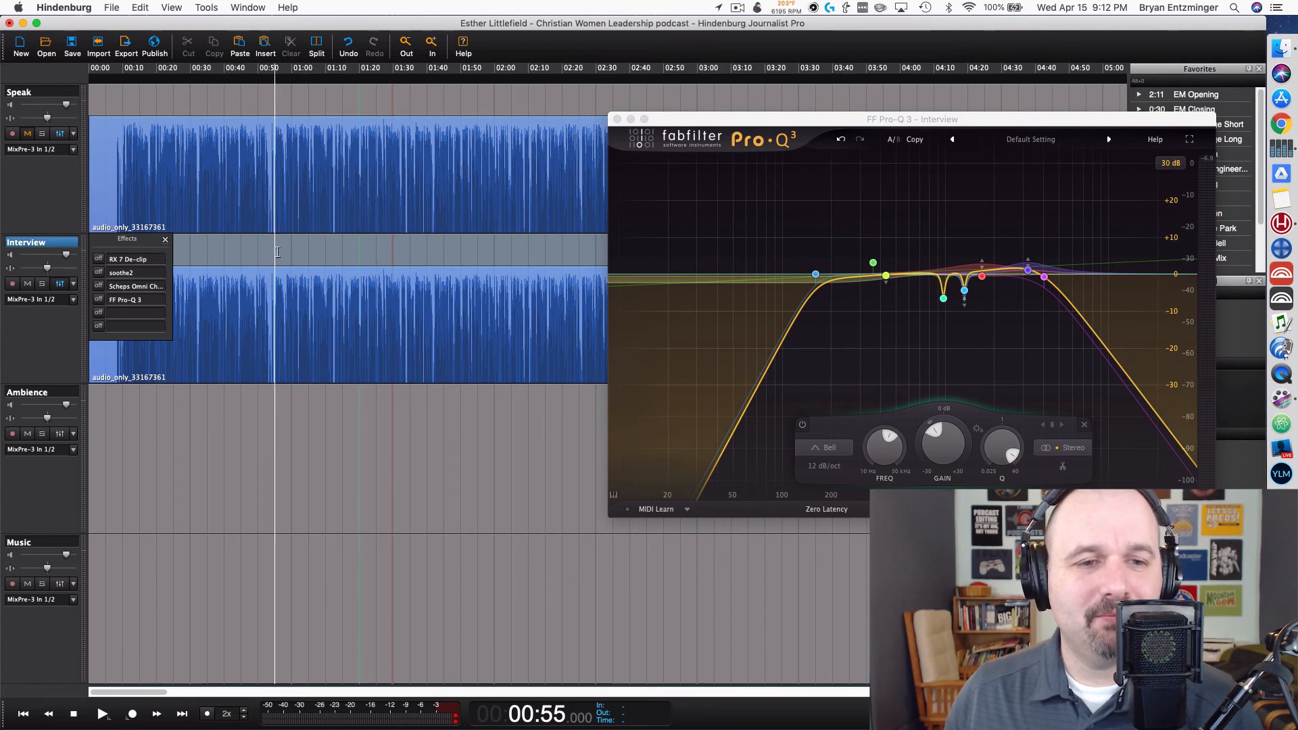
key("space")
left_click(98, 259)
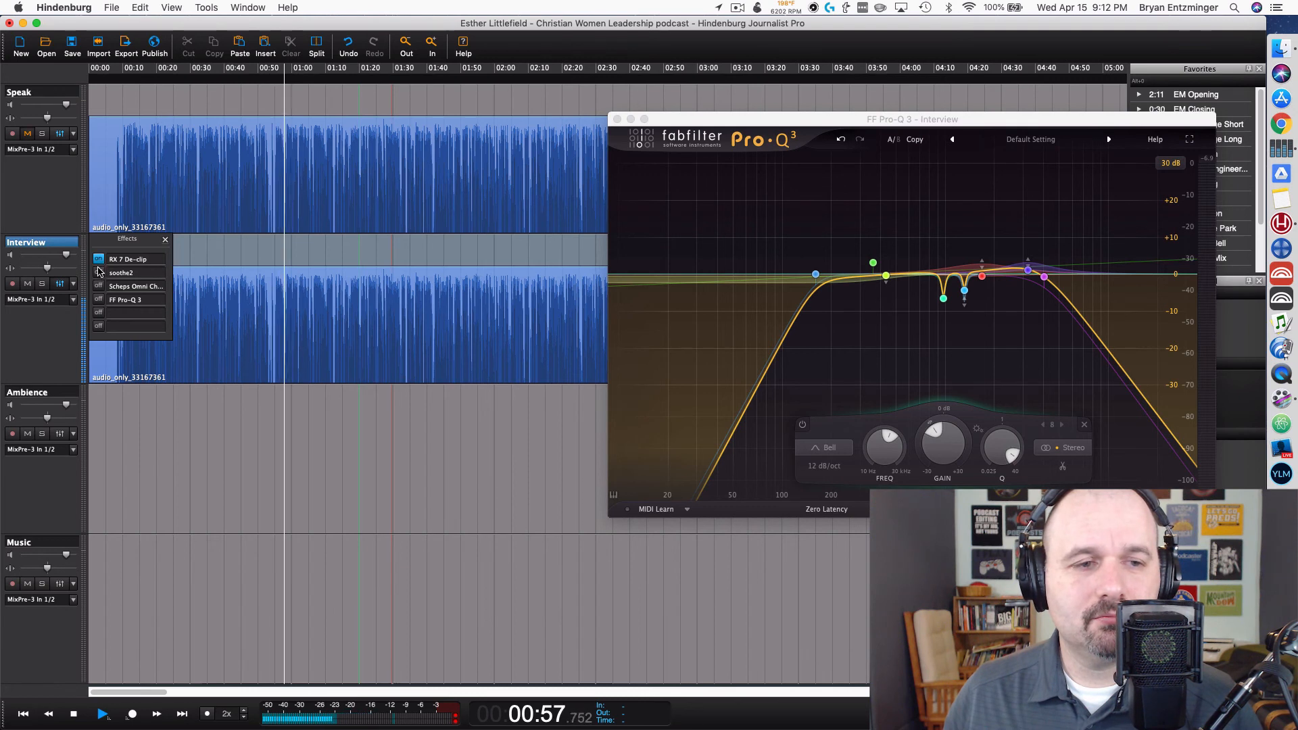
left_click(99, 274)
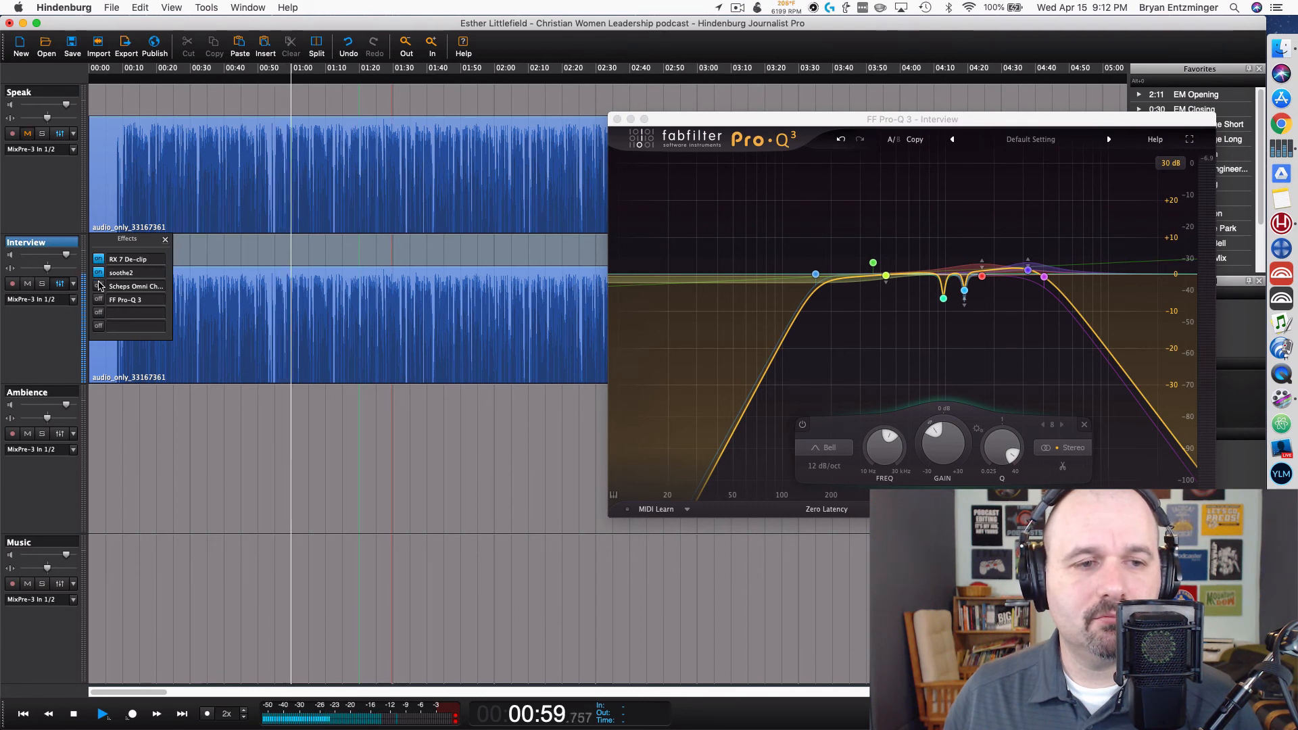
left_click(98, 287)
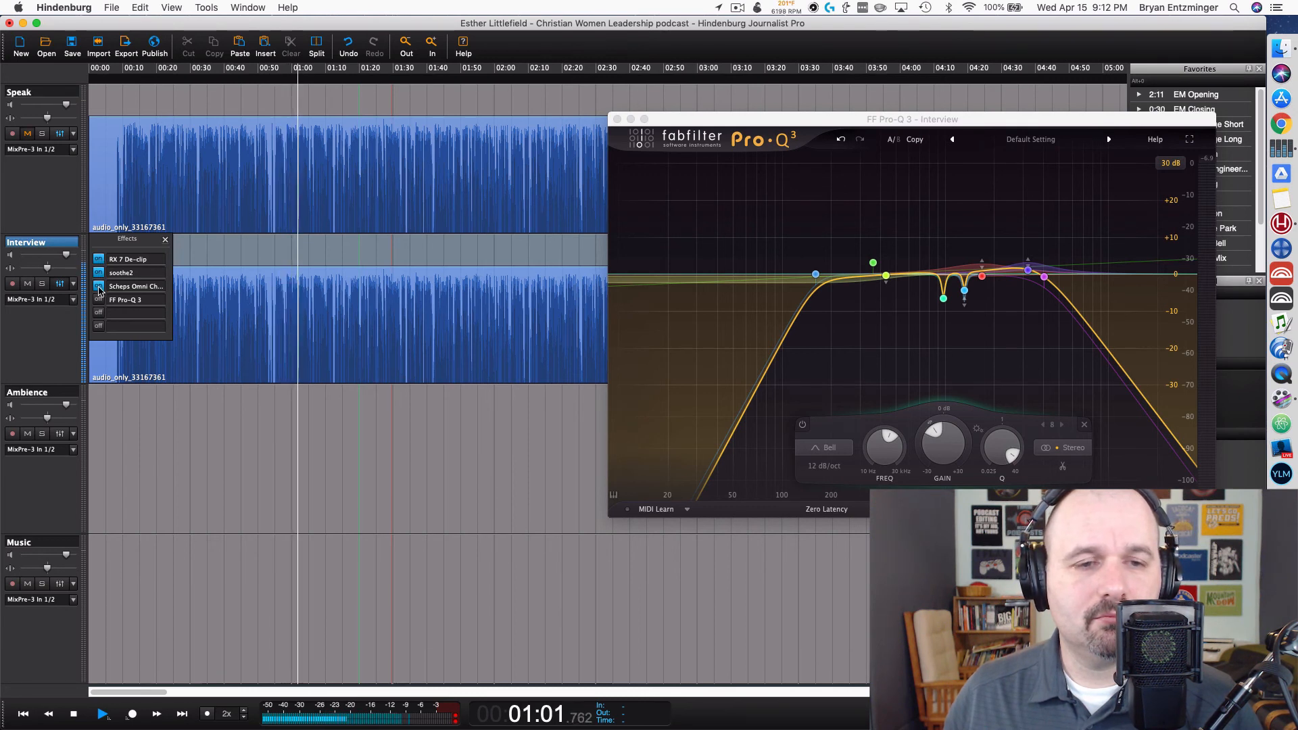
left_click(99, 300)
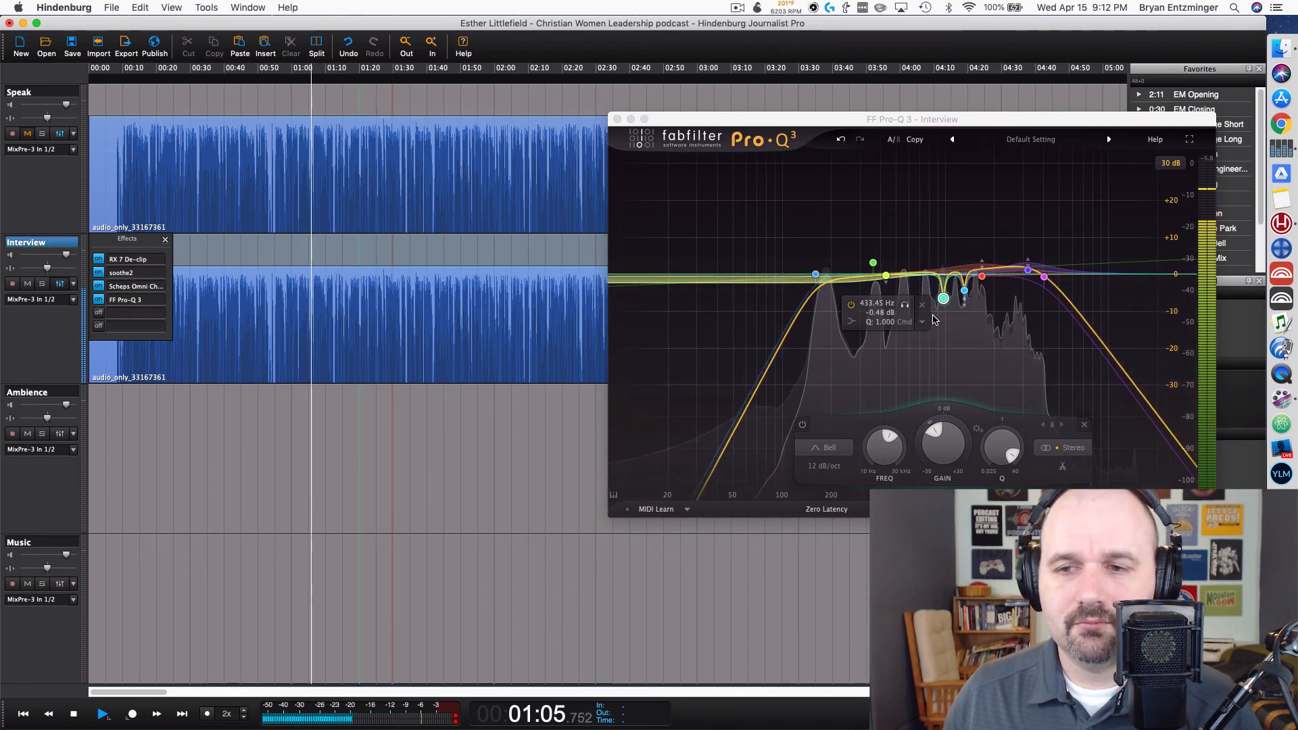
key("space")
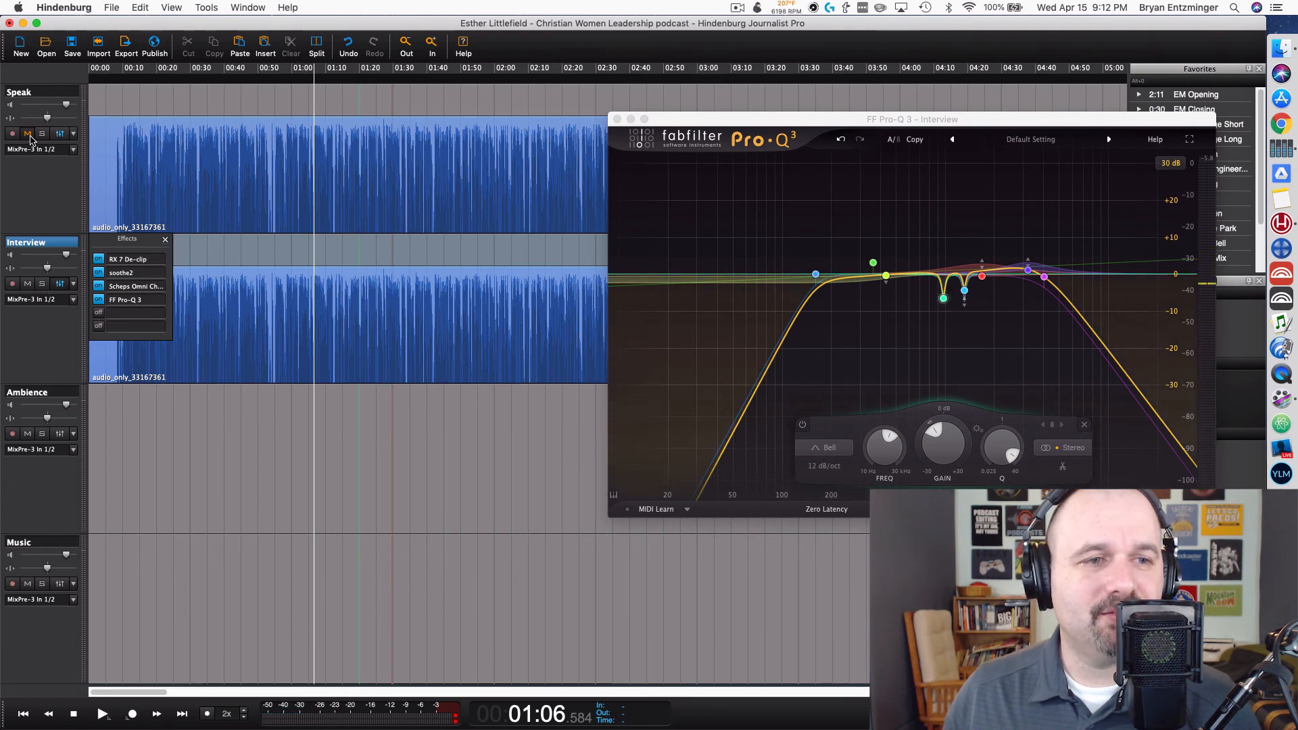
Step: Solo the Speak track and play the original from 1:06, and solo the Interview track to play the same passage with its effects
left_click(39, 174)
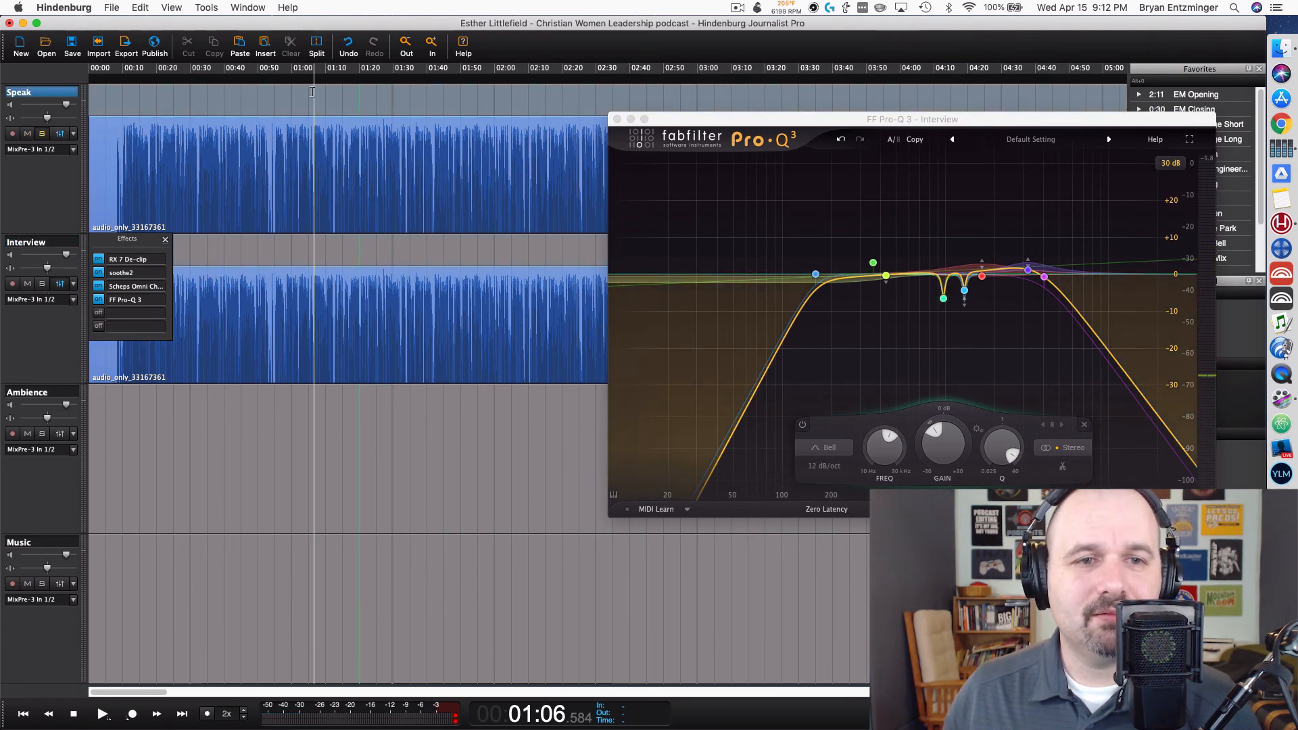
key("space")
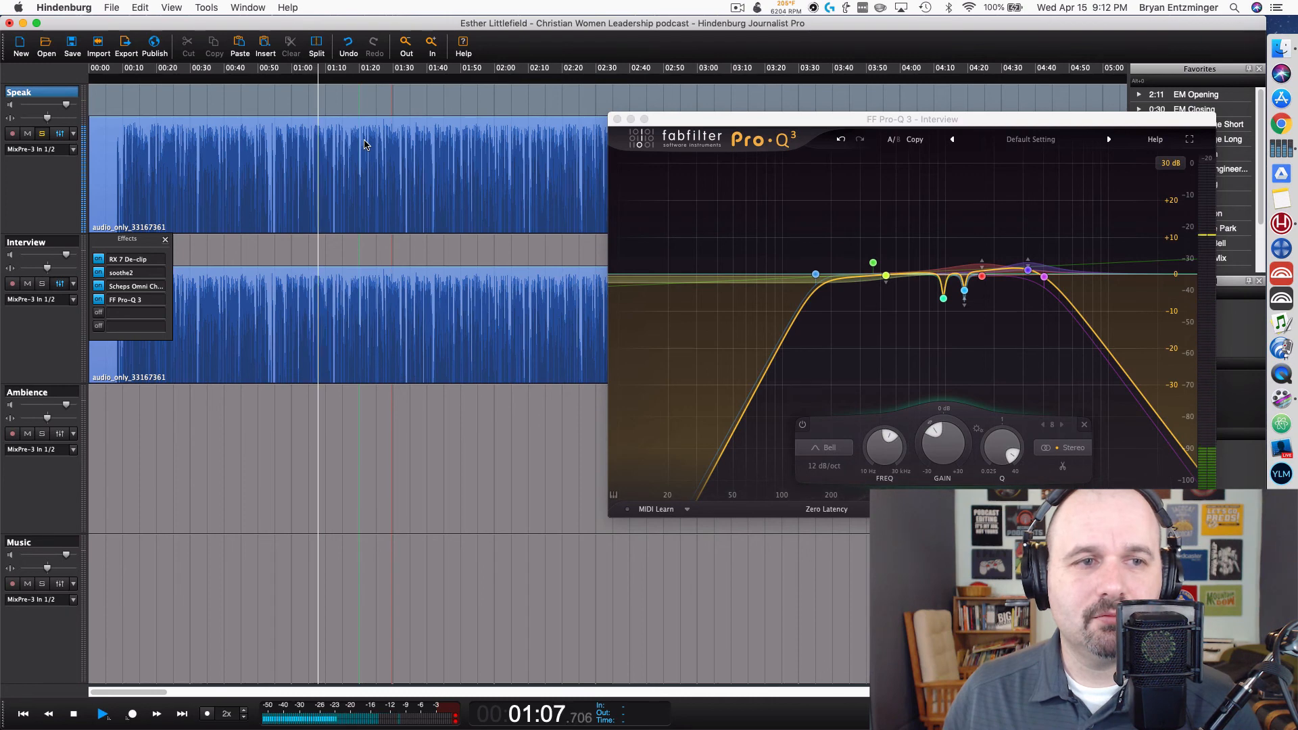
key("space")
left_click(43, 284)
scroll(269, 122, "up", 2)
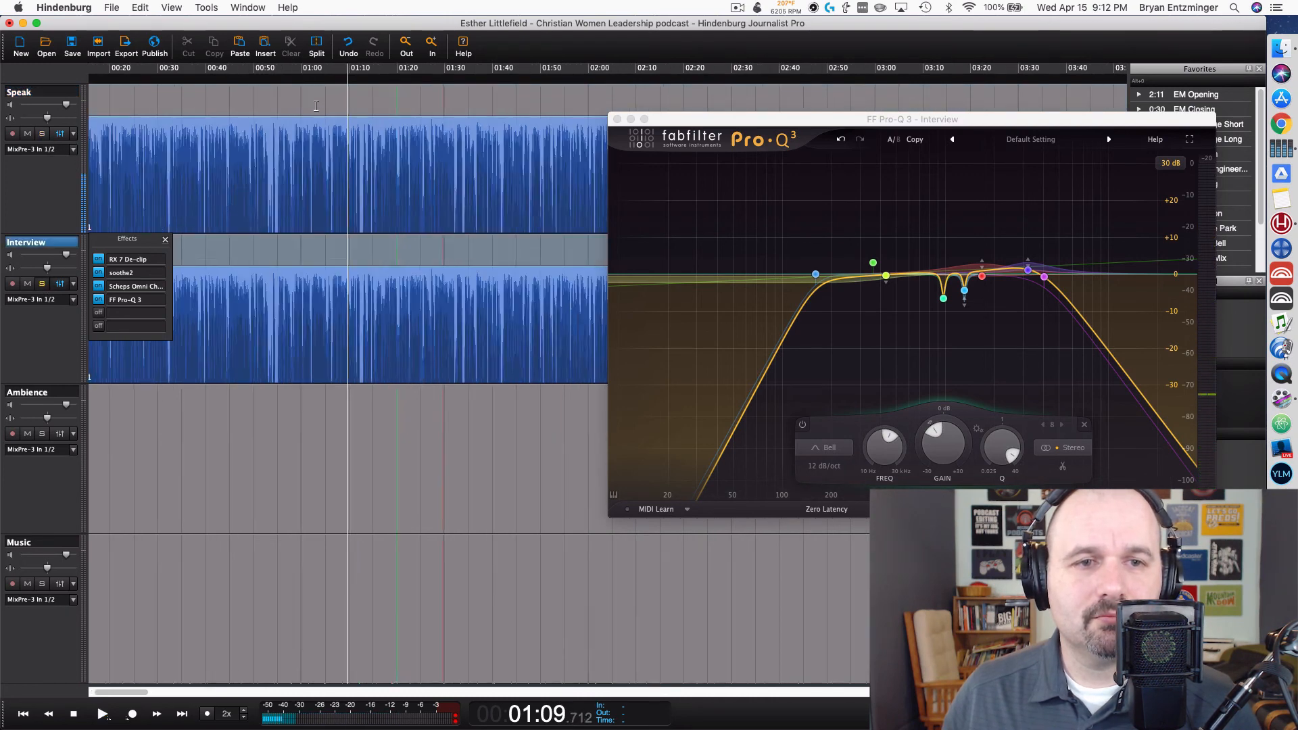
left_click(359, 108)
key("space")
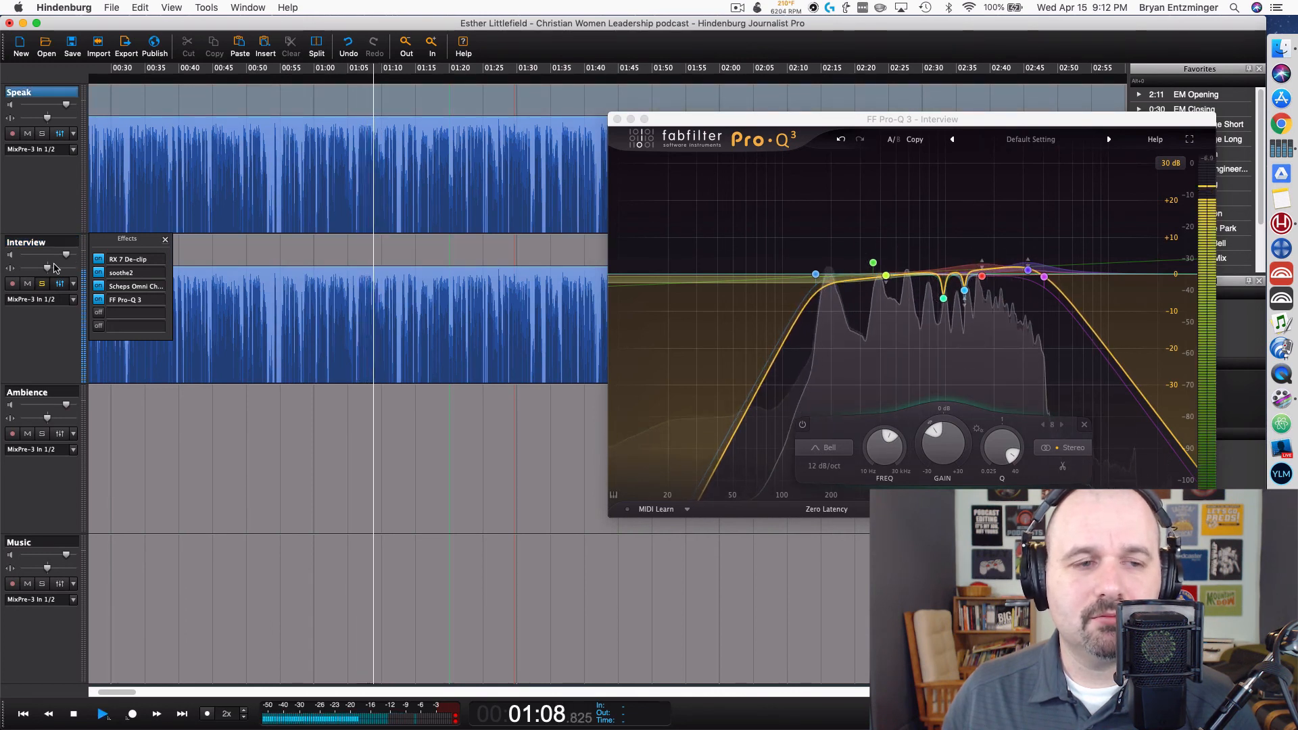
key("space")
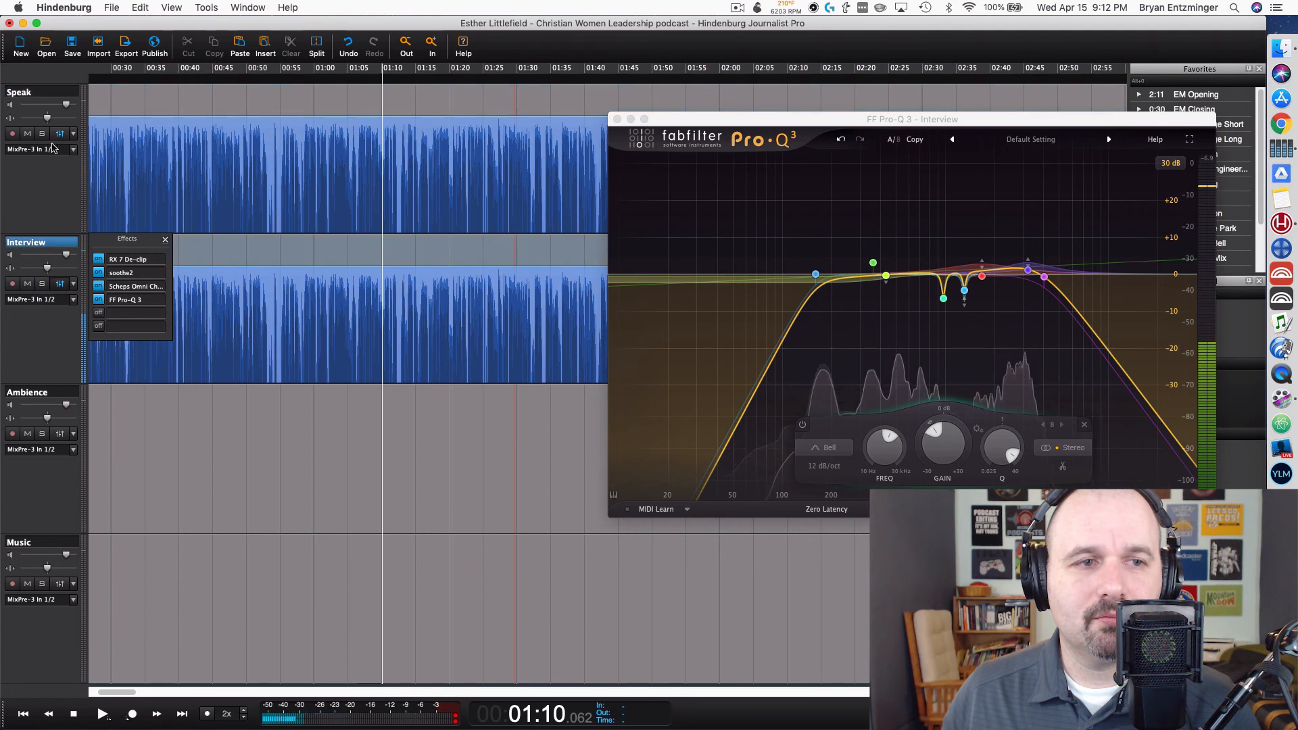
Step: Repeat the solo comparison from about 1:06, auditioning the unprocessed Speak track first and the processed Interview track second
left_click(42, 134)
left_click(355, 106)
key("space")
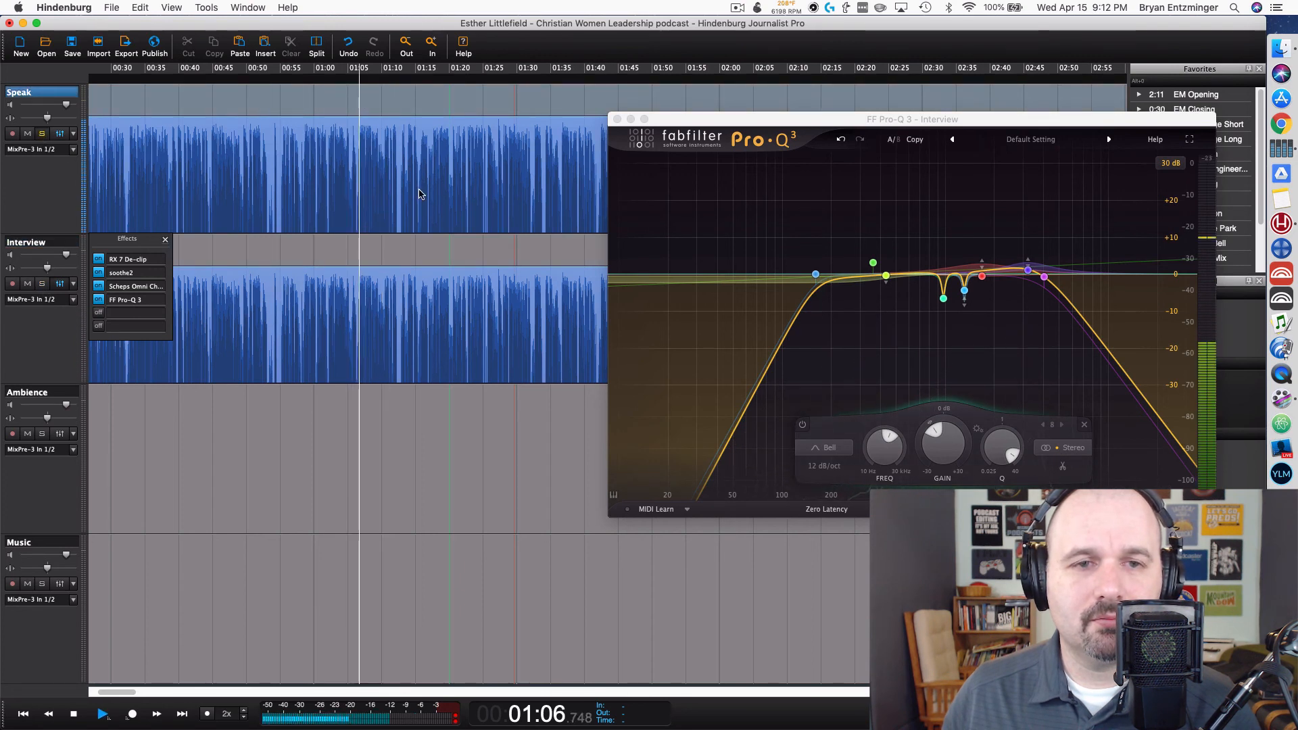
key("space")
left_click(42, 284)
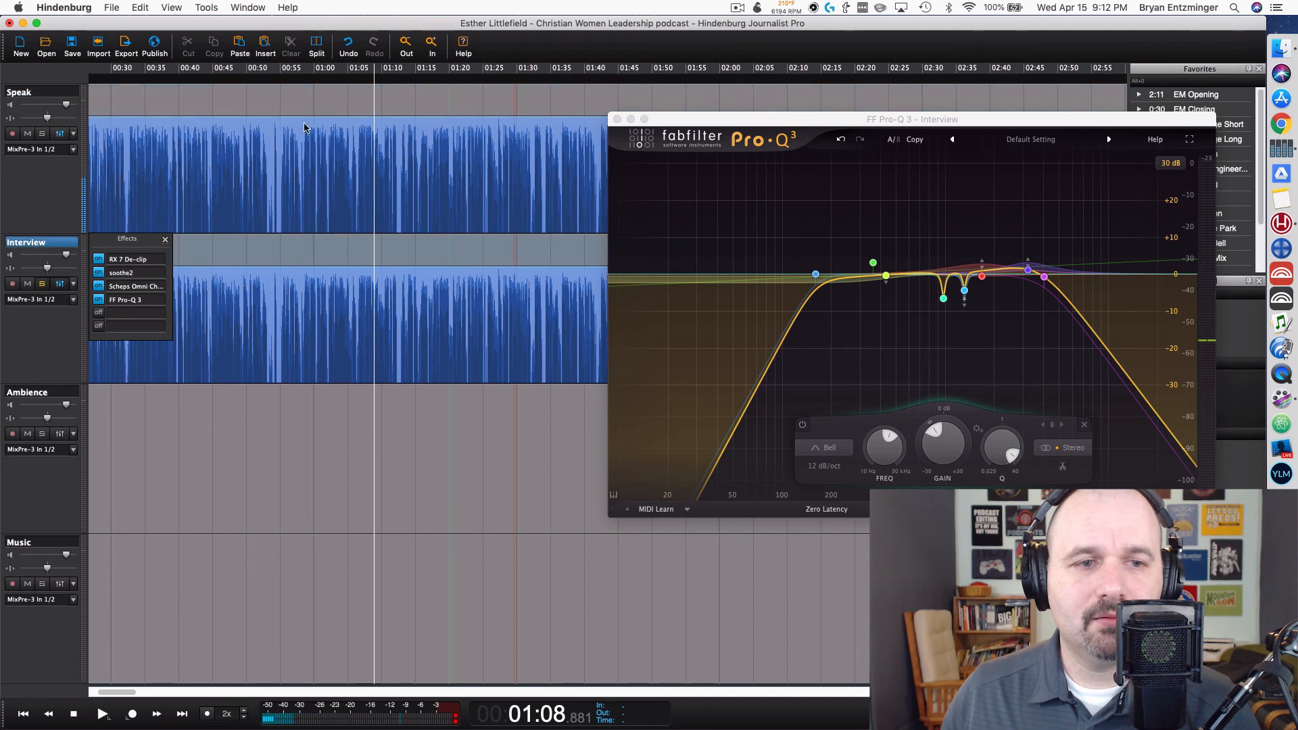
left_click(355, 96)
key("space")
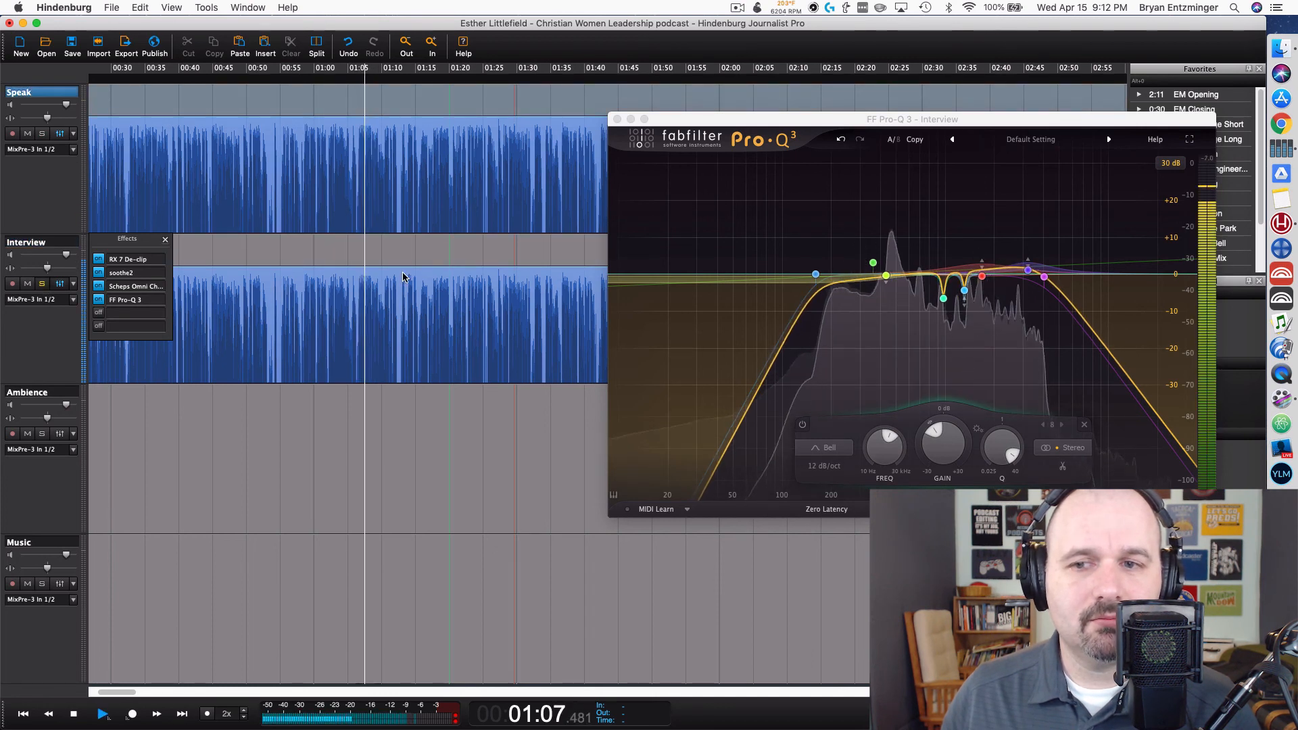
key("space")
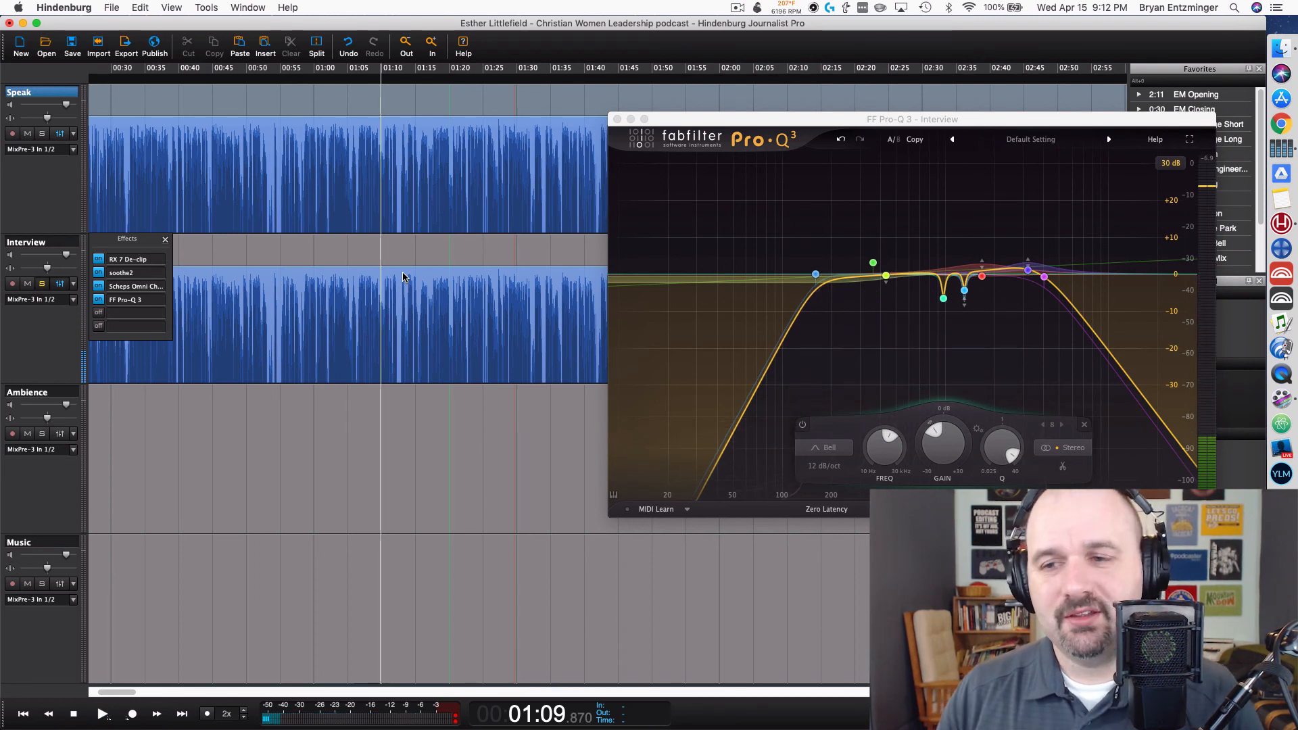